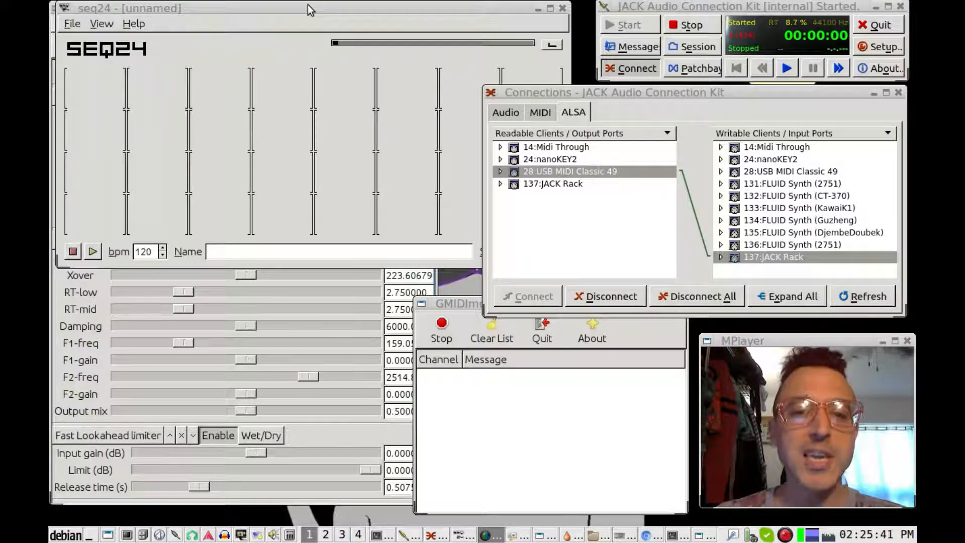
Look over the JACK control window, JACK Rack, GMIDImonitor and seq24 by bringing each one forward.
click(687, 9)
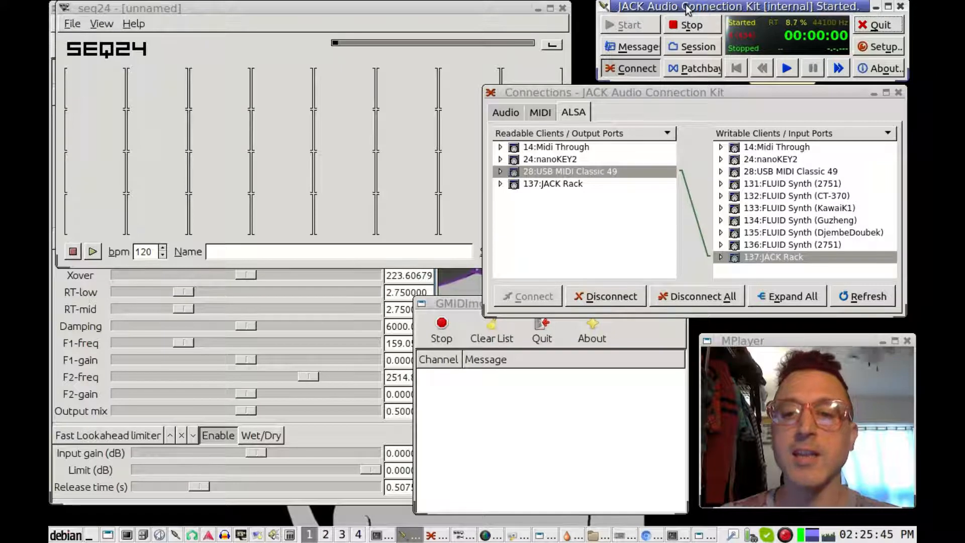
click(367, 281)
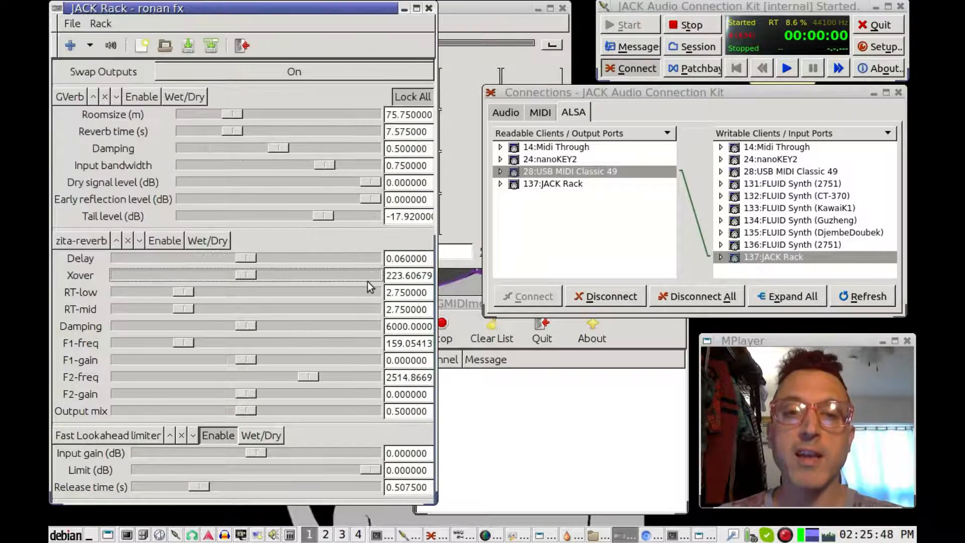
click(460, 6)
click(491, 398)
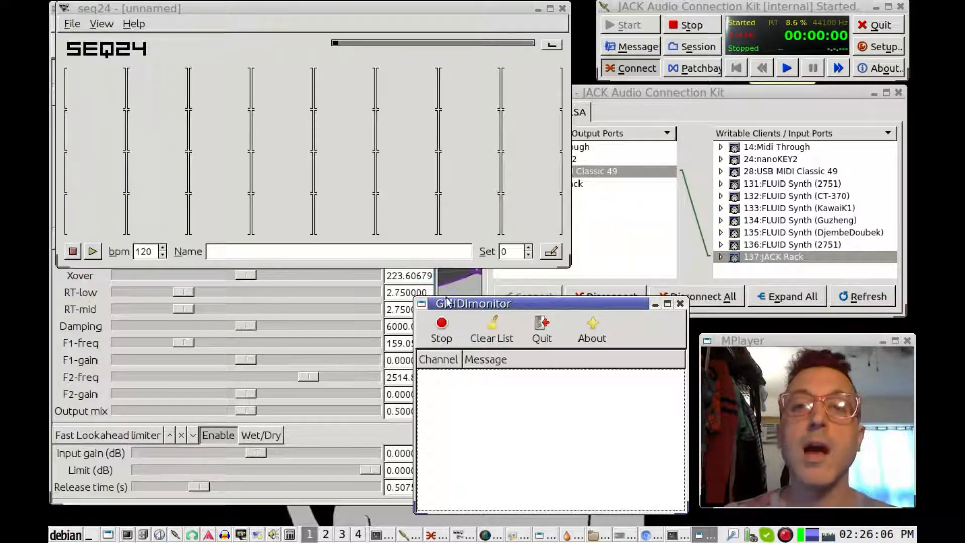
click(458, 10)
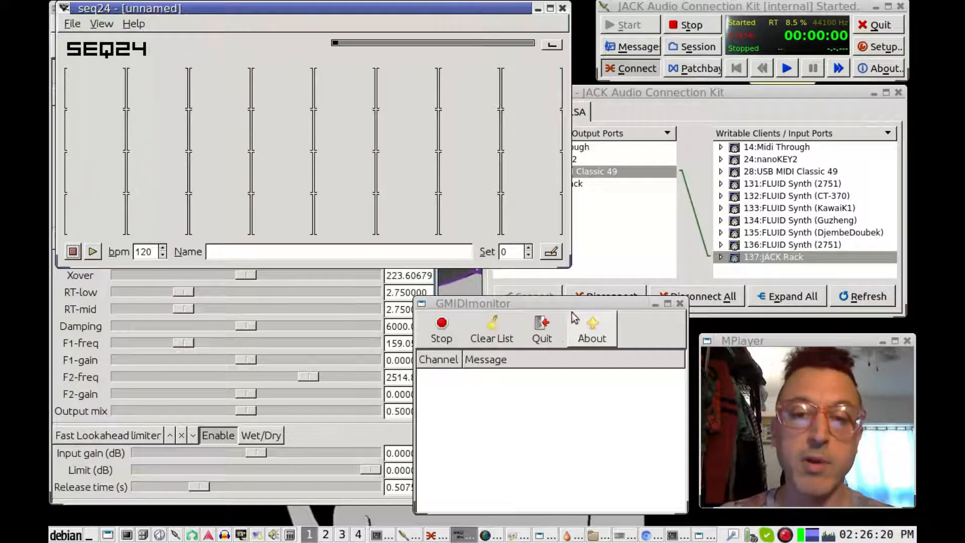
Bring up Qsynth, and bring the JACK control window and its ALSA connections forward to examine the synth ports.
click(569, 534)
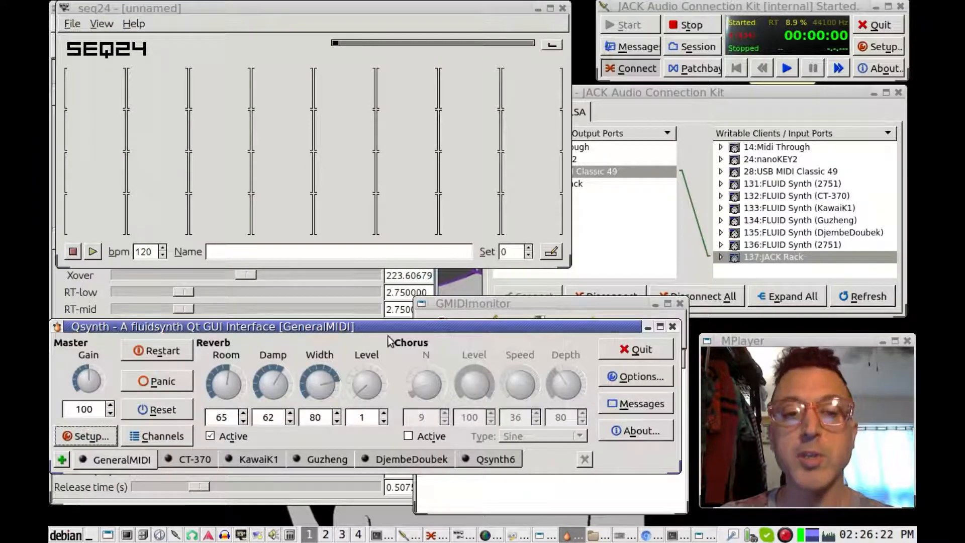
mouse_move(387, 328)
mouse_down()
mouse_move(383, 294)
mouse_move(390, 341)
mouse_move(391, 330)
mouse_up()
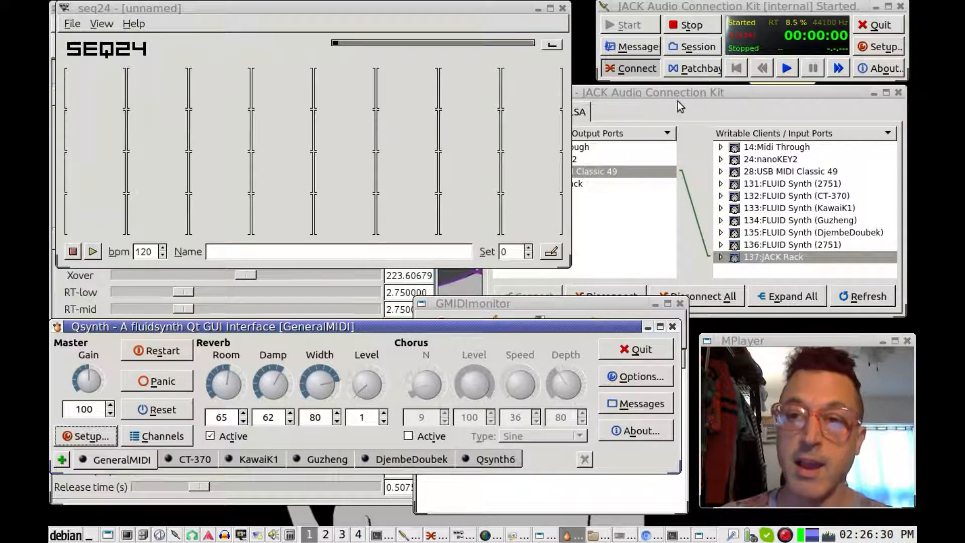
click(658, 9)
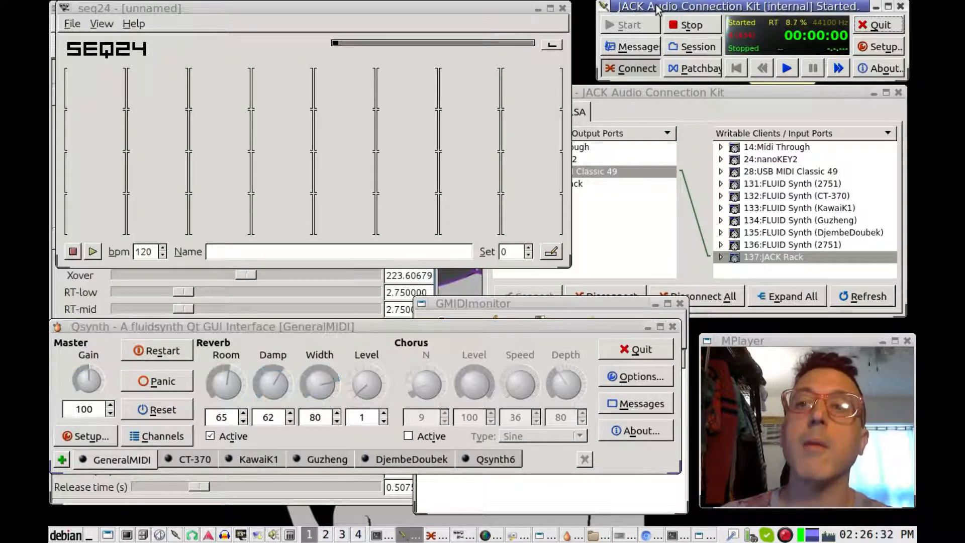
click(663, 93)
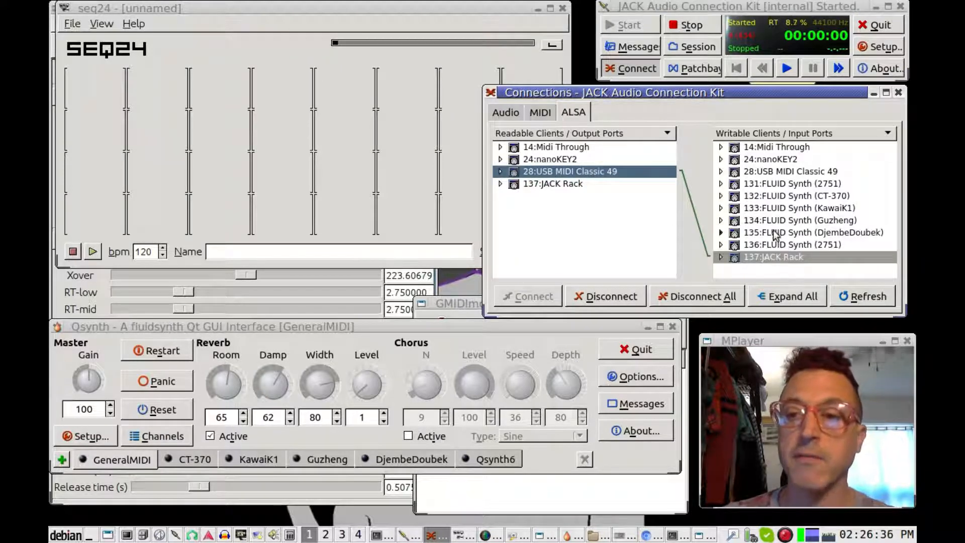
Go through the Qsynth engines from GeneralMIDI to DjembeDoubek and compare them with the FLUID Synth inputs in the ALSA connections.
click(484, 328)
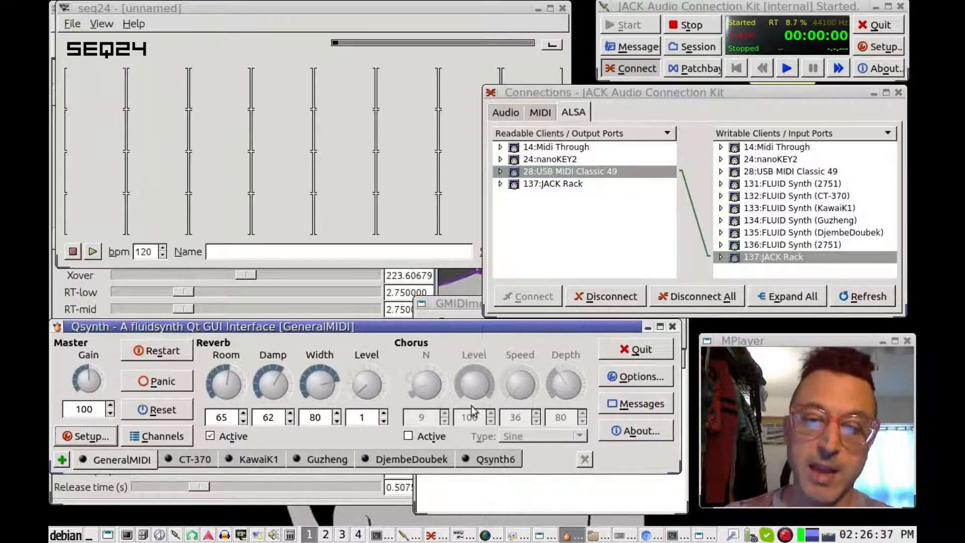
click(433, 459)
click(329, 460)
click(239, 457)
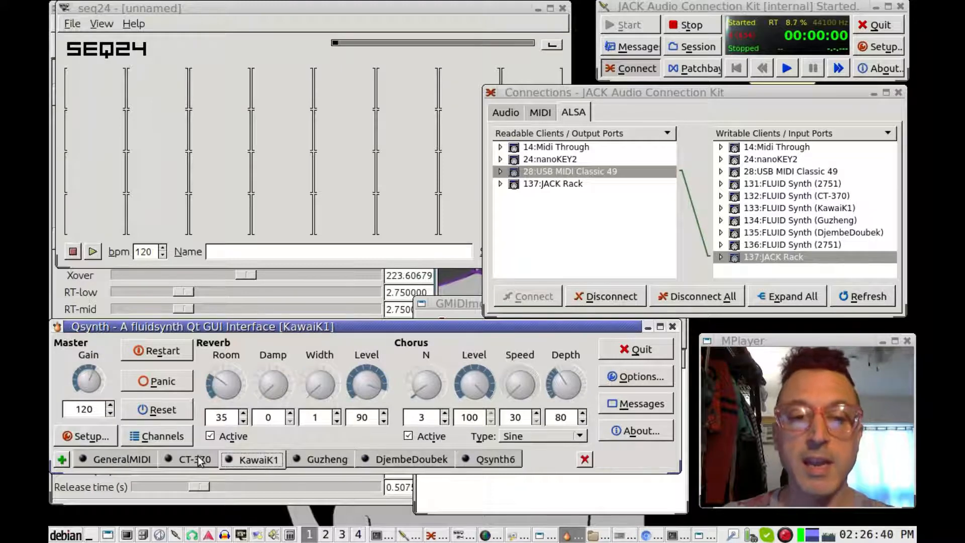
click(200, 460)
click(123, 464)
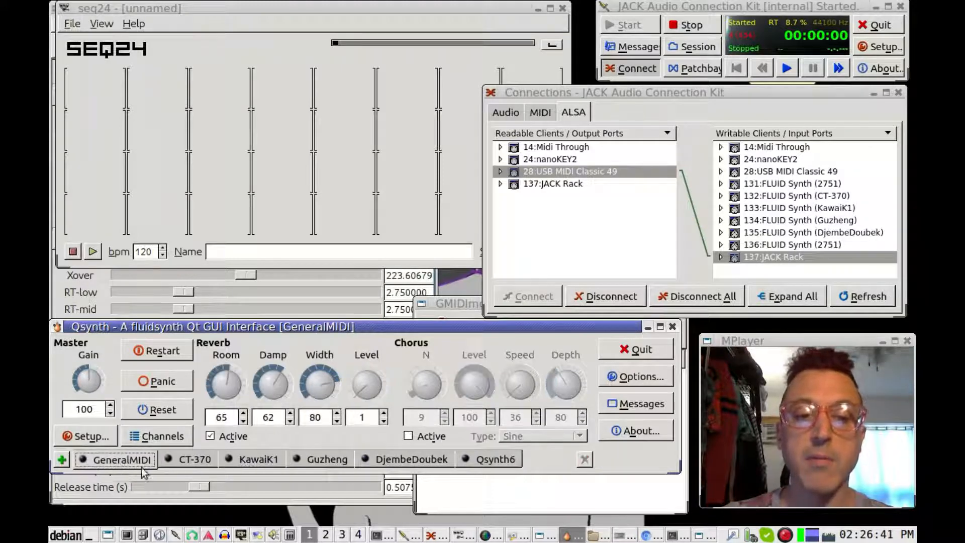
click(201, 463)
click(254, 462)
click(311, 463)
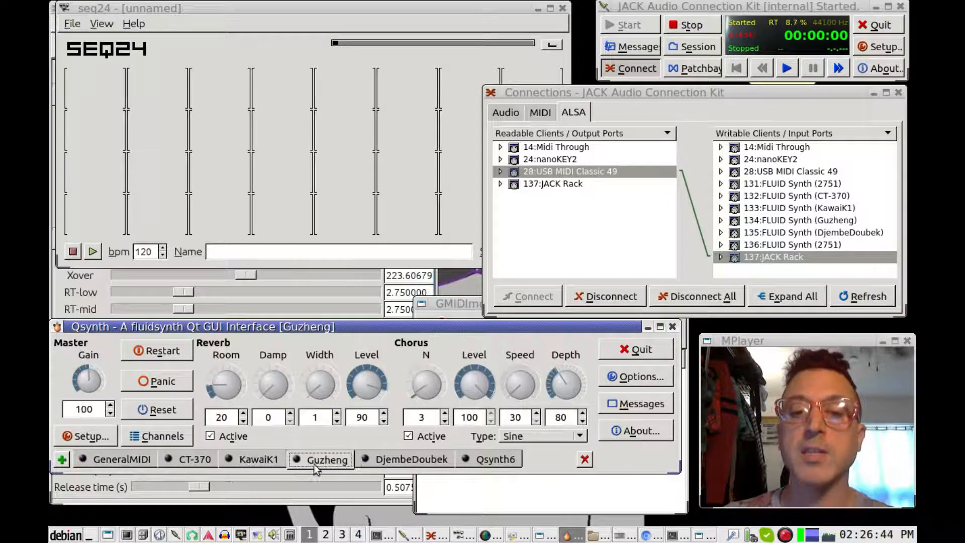
click(421, 461)
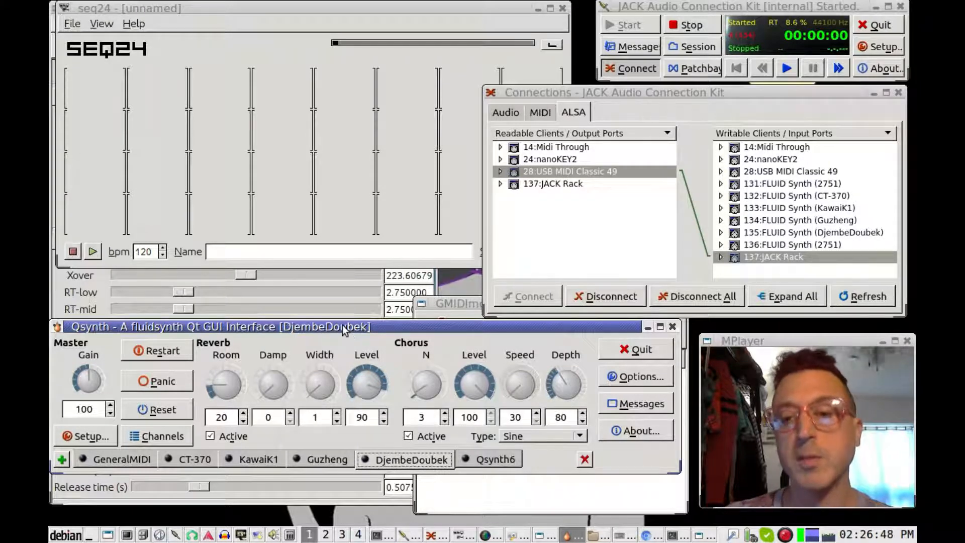
click(627, 95)
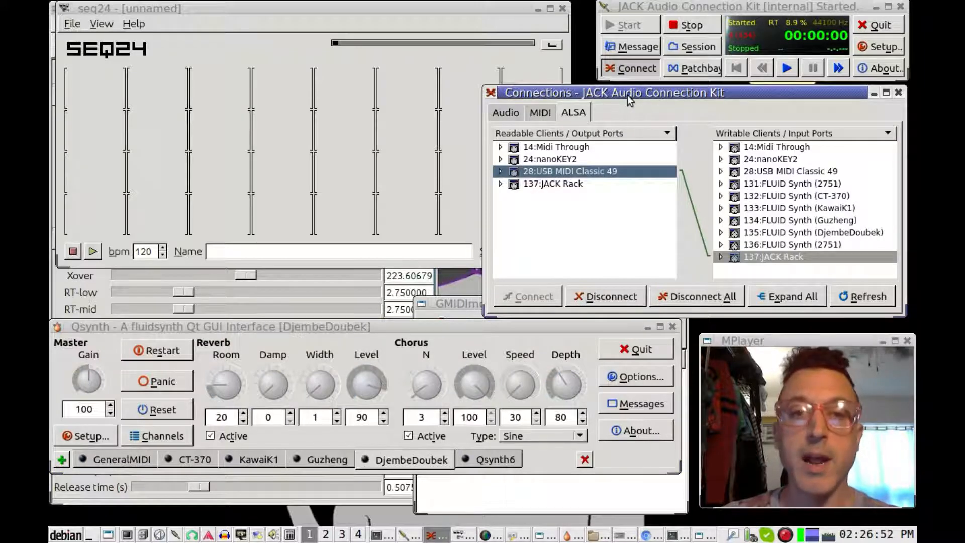
Bring seq24 and Qsynth forward, and shift the Qsynth window slightly.
click(314, 8)
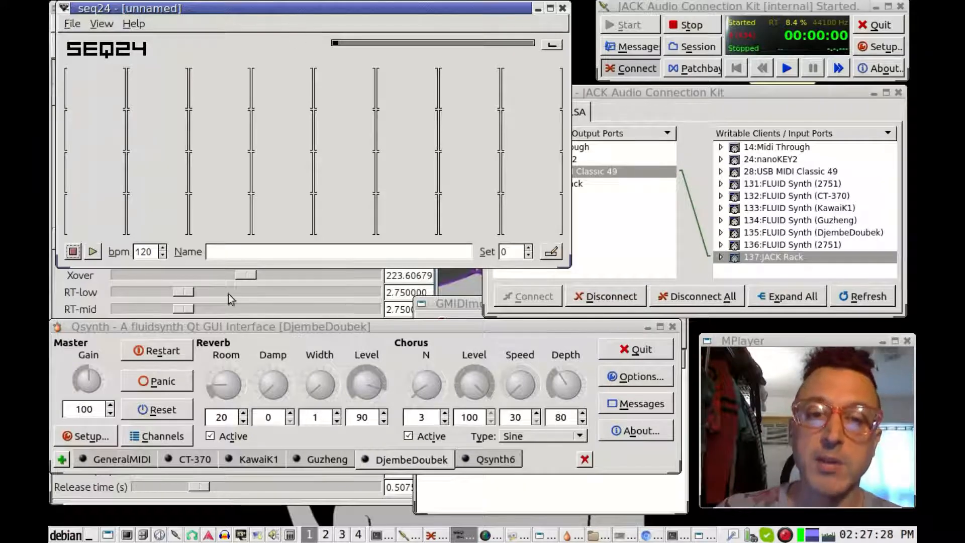
click(207, 328)
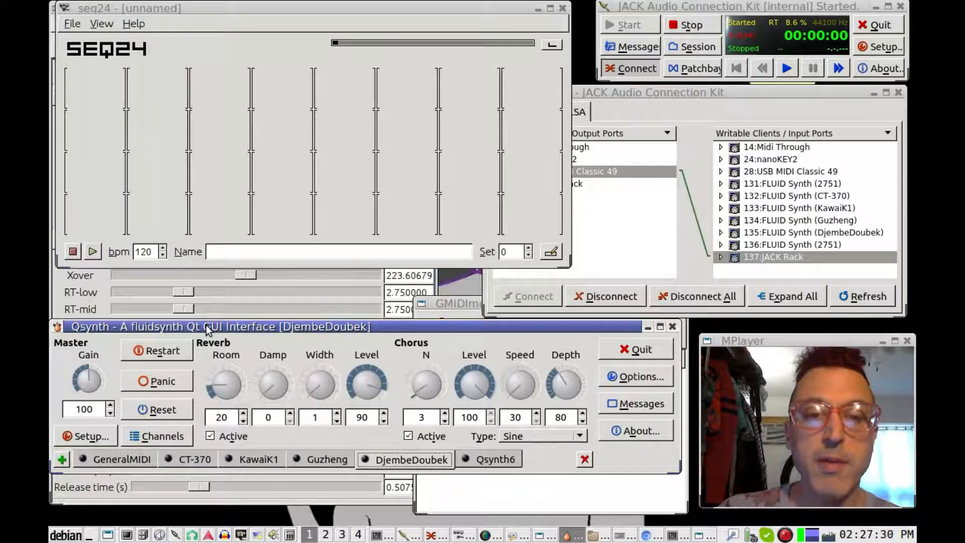
drag(208, 327, 238, 322)
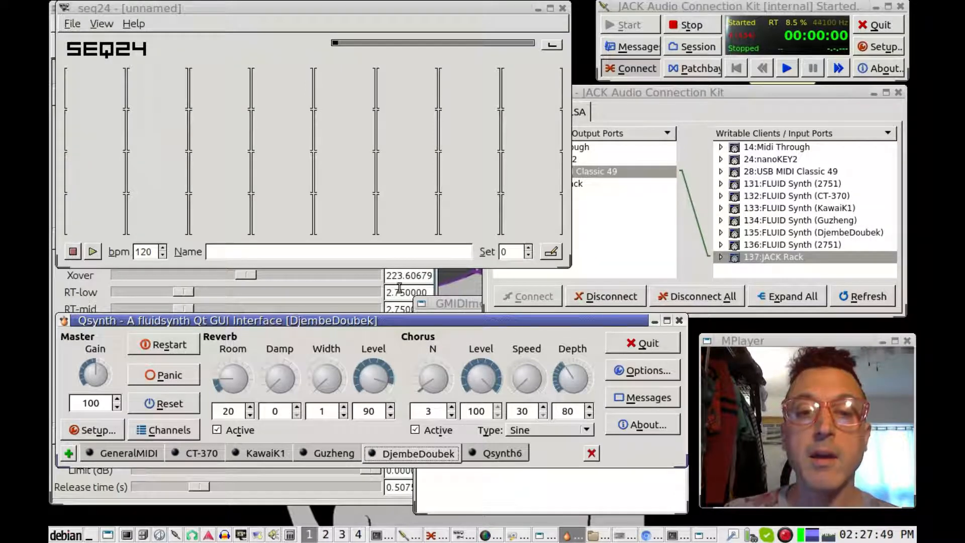
Bring JACK Rack forward, widen its window and reposition it at the upper edge of the screen.
click(375, 285)
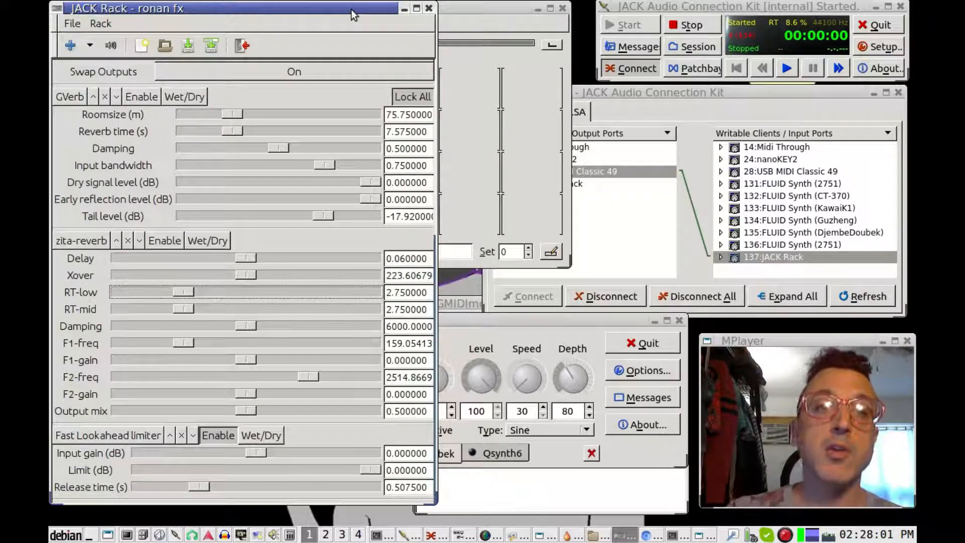
drag(351, 11, 364, 34)
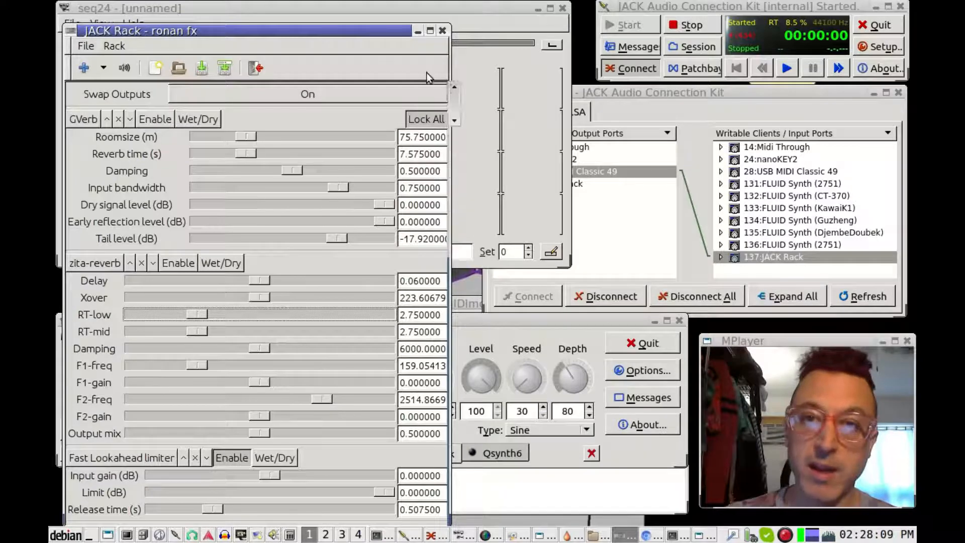
drag(444, 49, 477, 68)
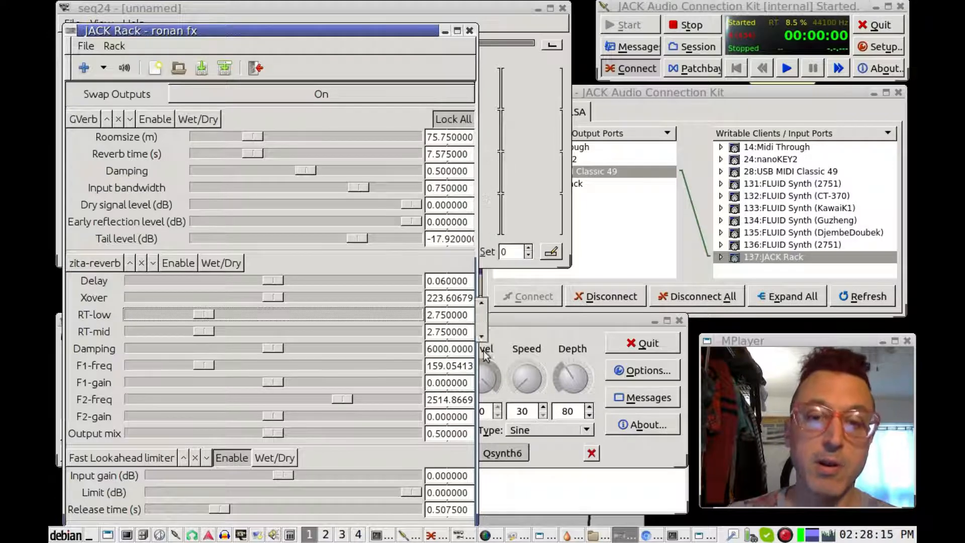
drag(410, 32, 413, 10)
Connect the USB MIDI Classic 49 output to the Midi Through input in the ALSA connections.
click(659, 10)
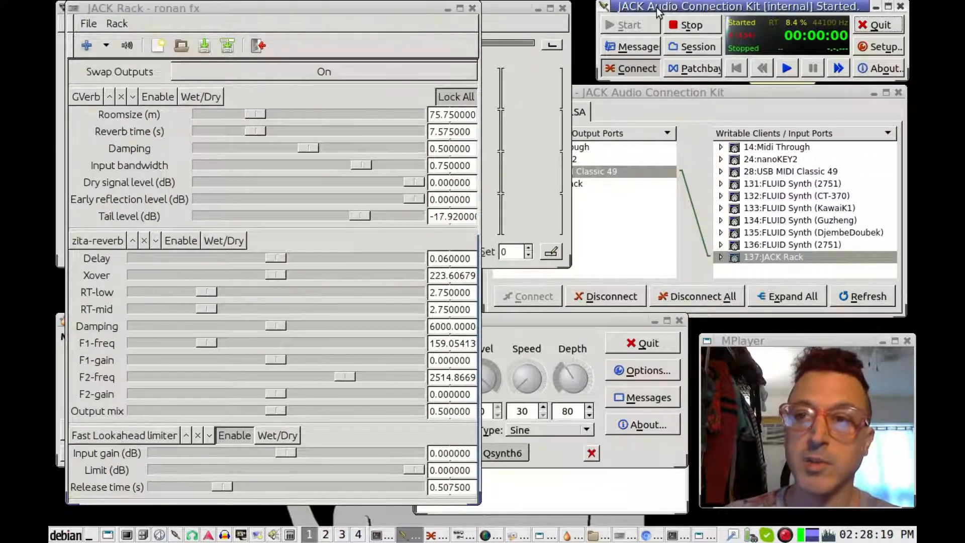
click(723, 101)
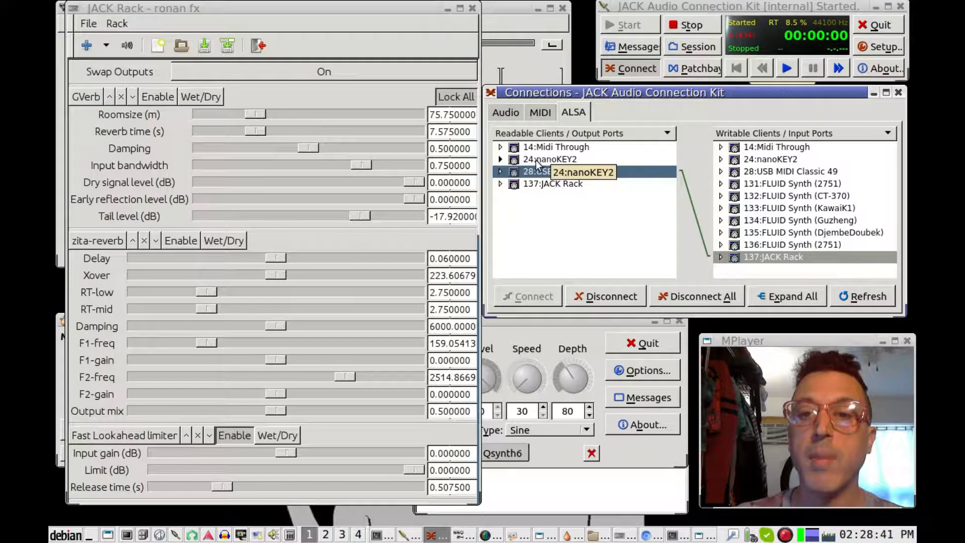
click(556, 182)
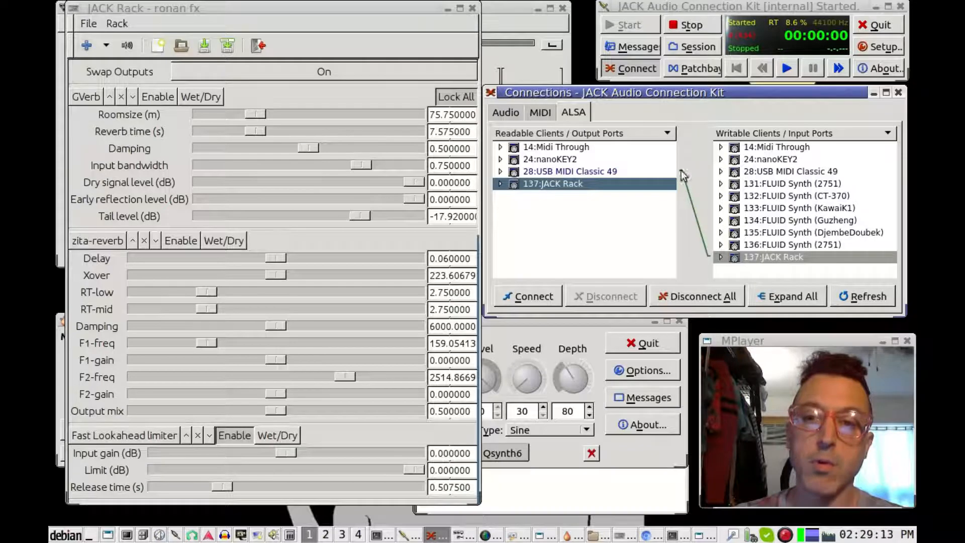
click(572, 173)
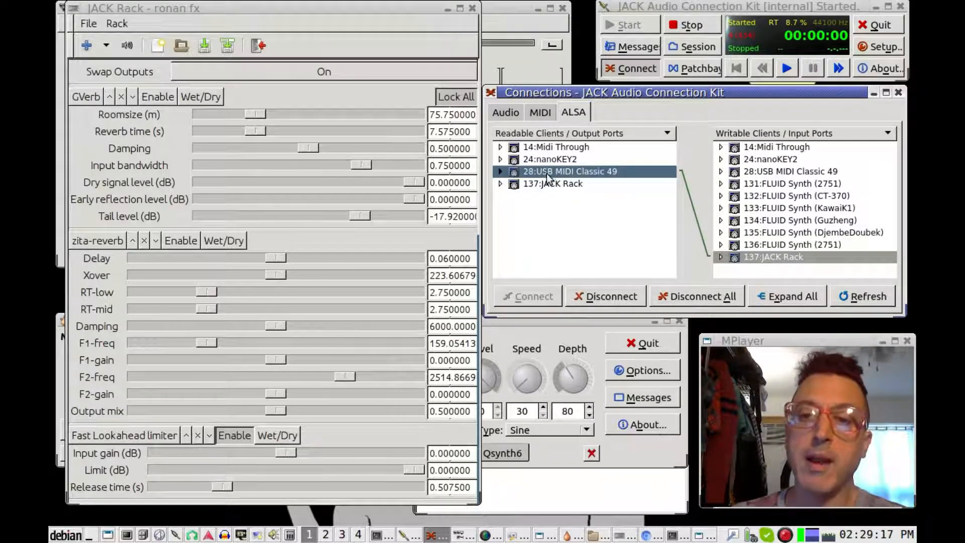
click(757, 151)
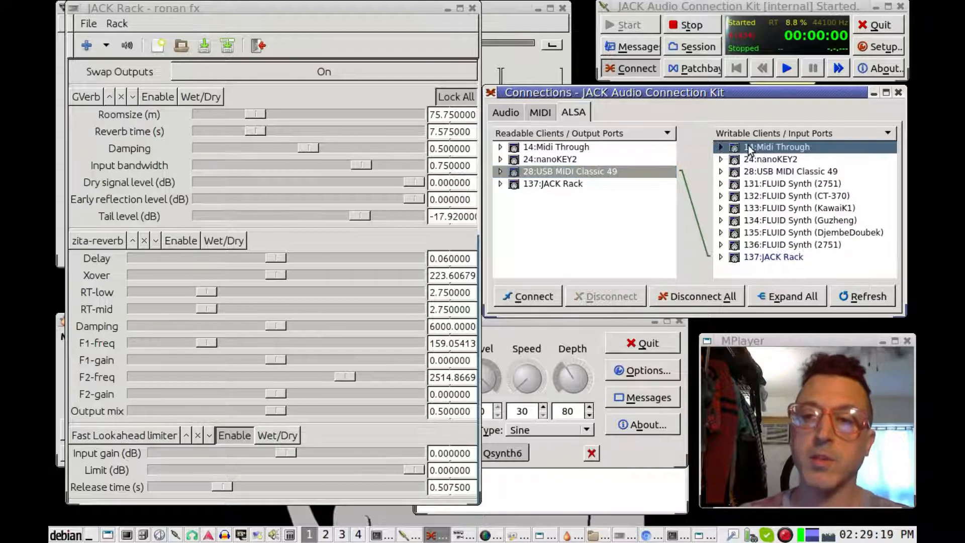
click(547, 299)
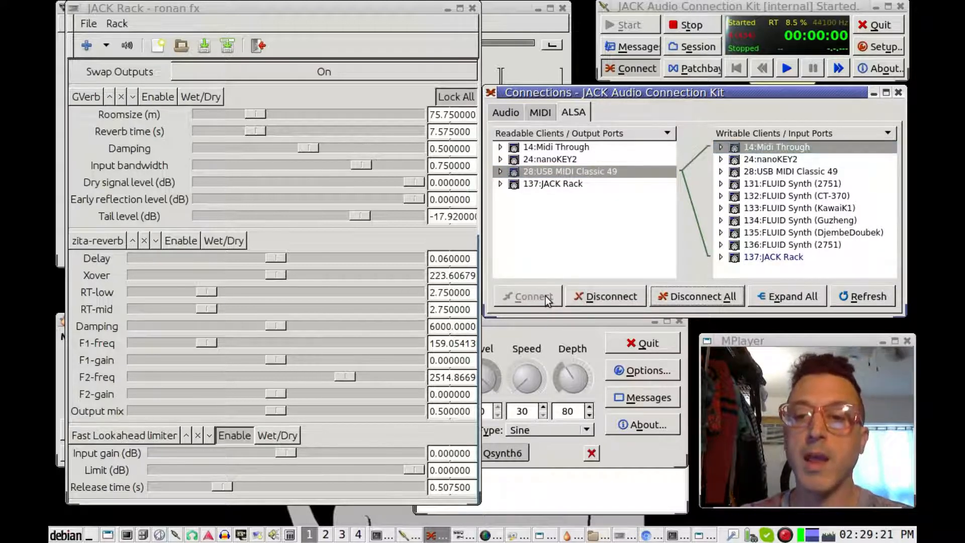
Show the JACK MIDI connections and bring GMIDImonitor forward, placing it below the port lists.
click(541, 113)
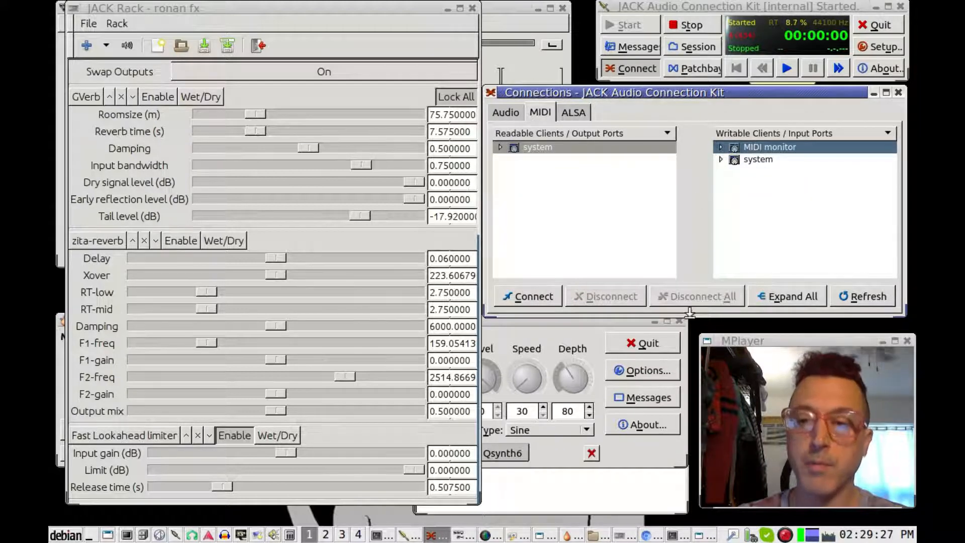
click(711, 536)
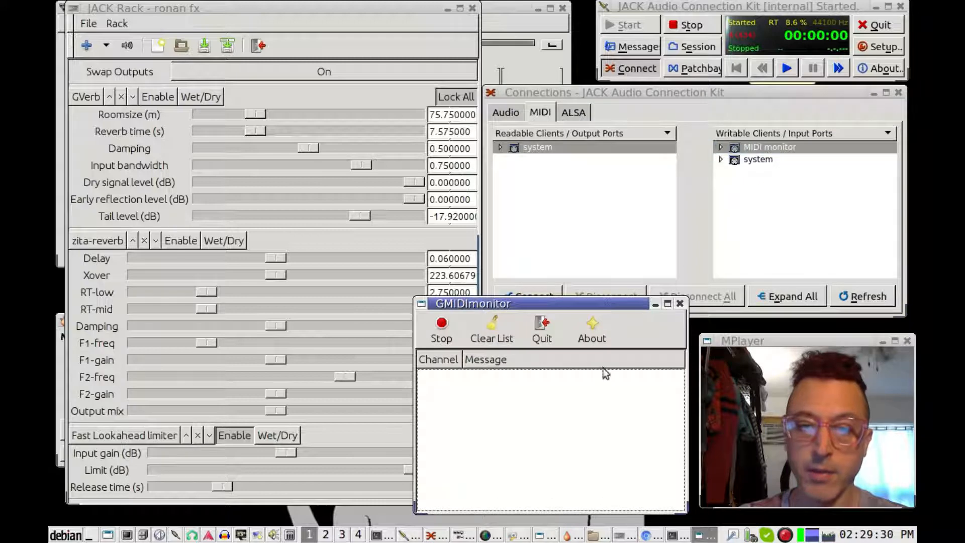
drag(574, 307, 538, 281)
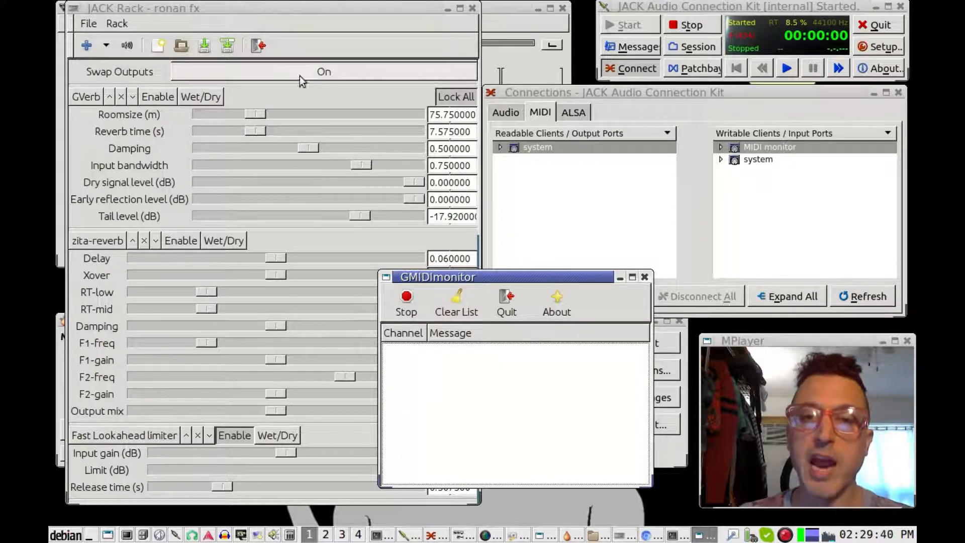
drag(460, 280, 491, 305)
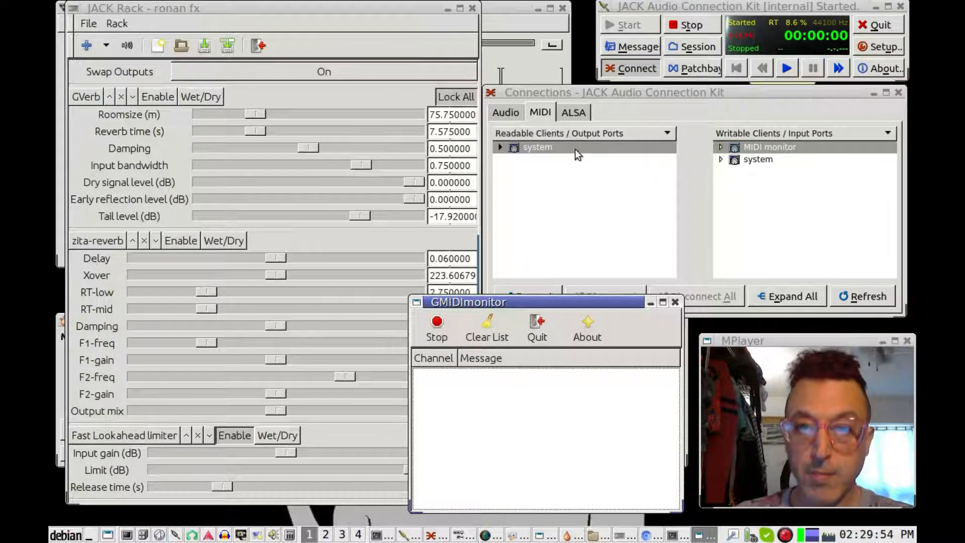
Connect the system output to the MIDI monitor input in the JACK MIDI connections, and bring GMIDImonitor forward.
click(570, 113)
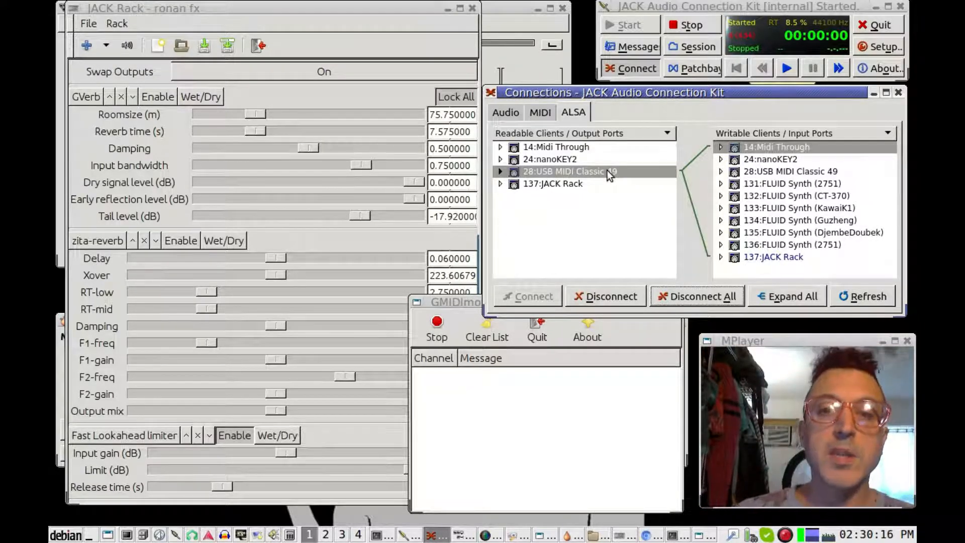
click(542, 114)
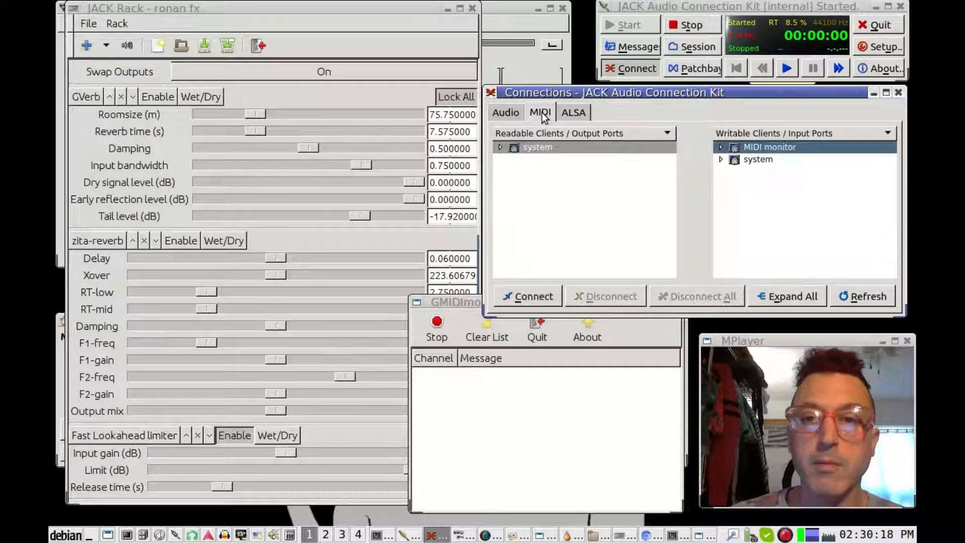
click(533, 150)
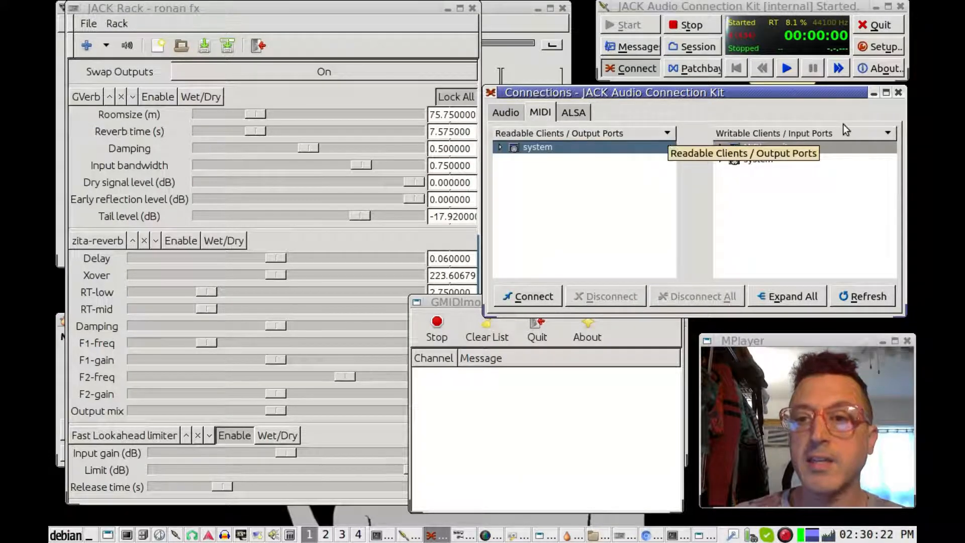
click(534, 300)
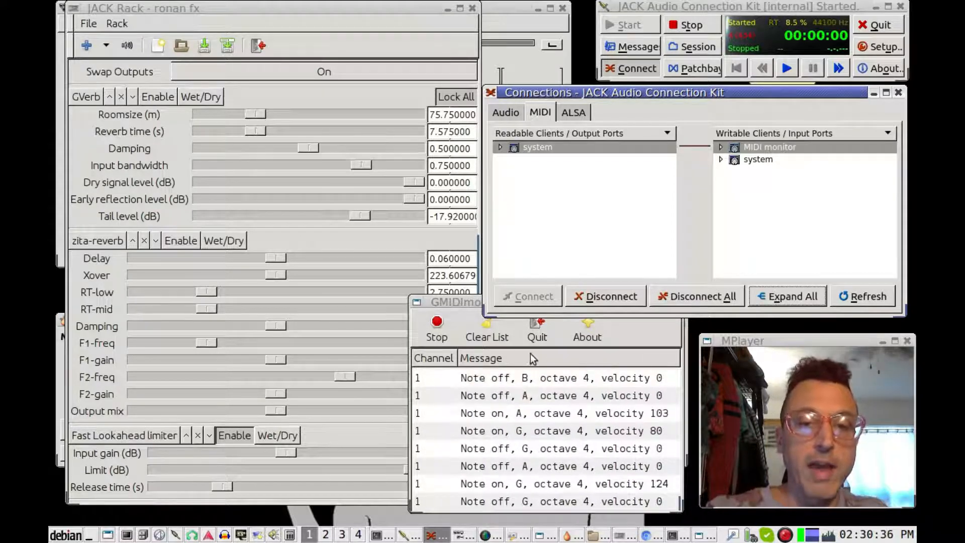
click(471, 303)
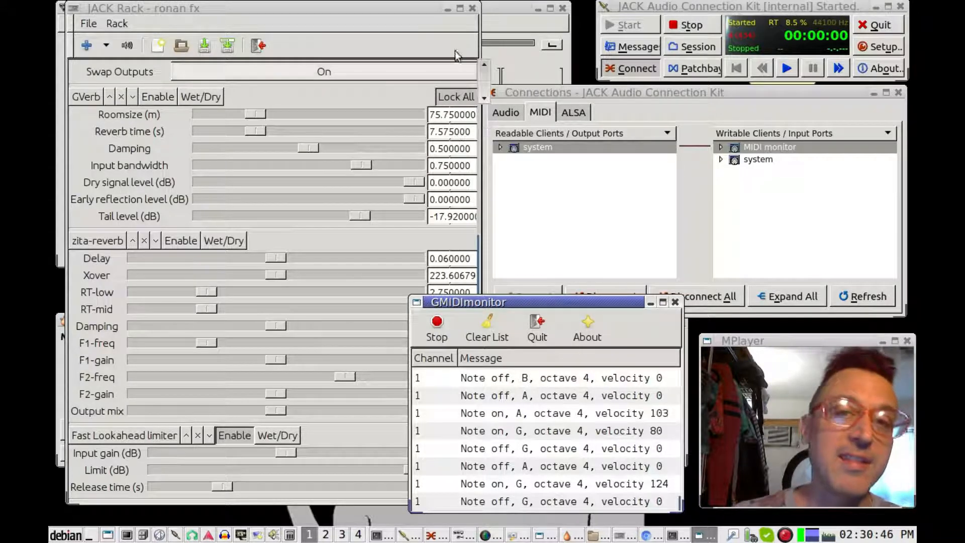
Bring seq24 forward and open the ronan.midi file from the seq24 recordings folder.
click(505, 6)
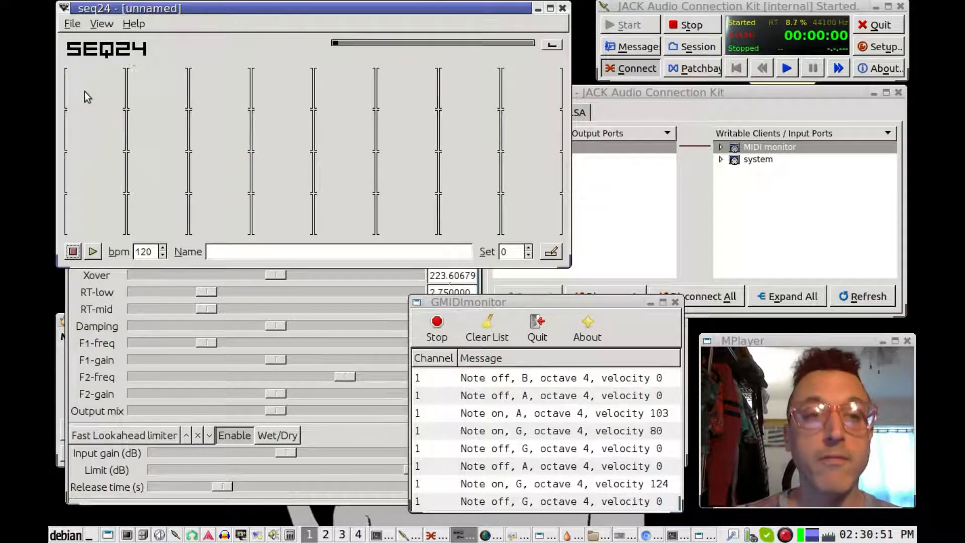
click(71, 25)
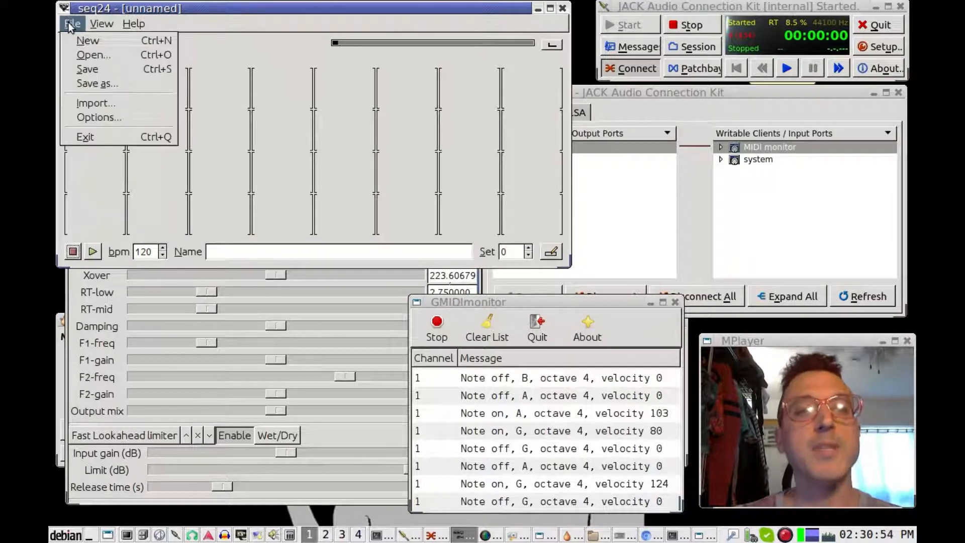
click(88, 54)
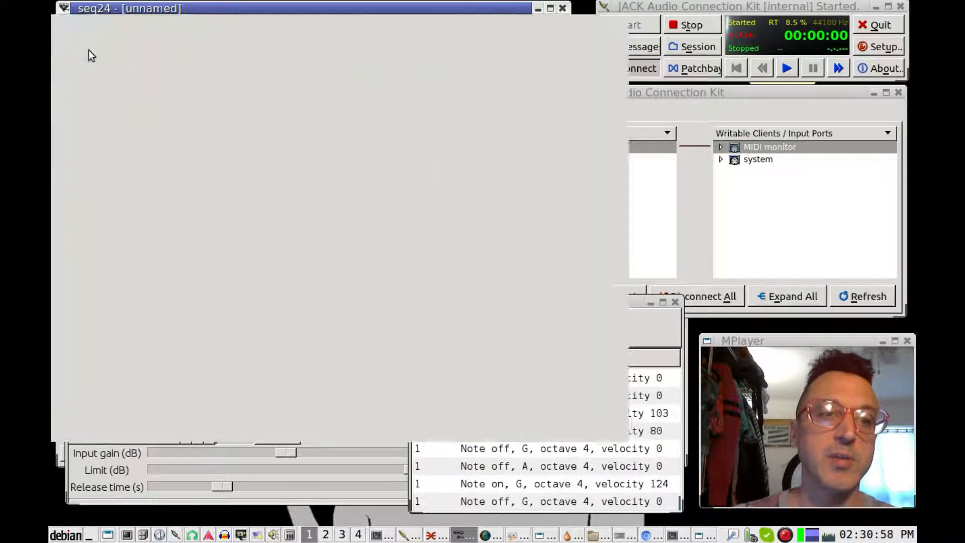
click(211, 133)
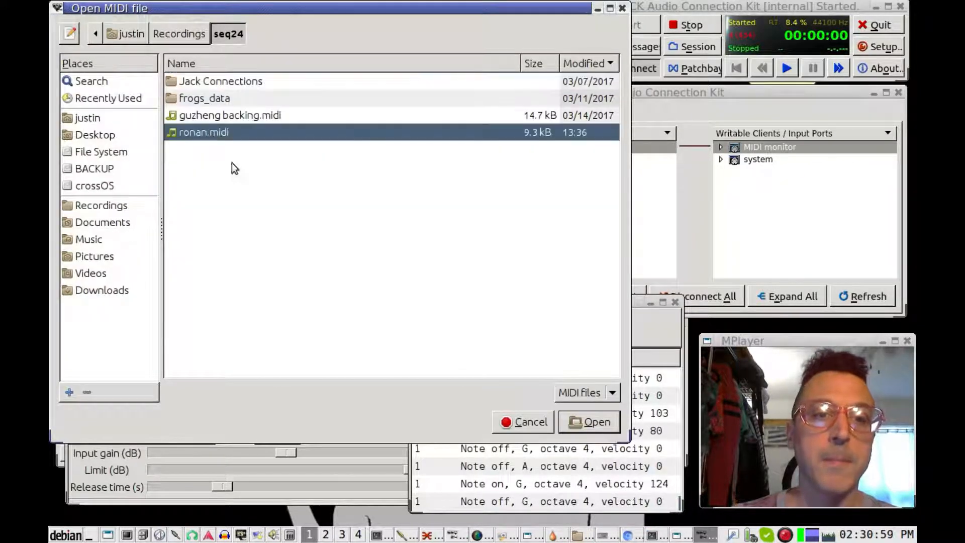
click(596, 420)
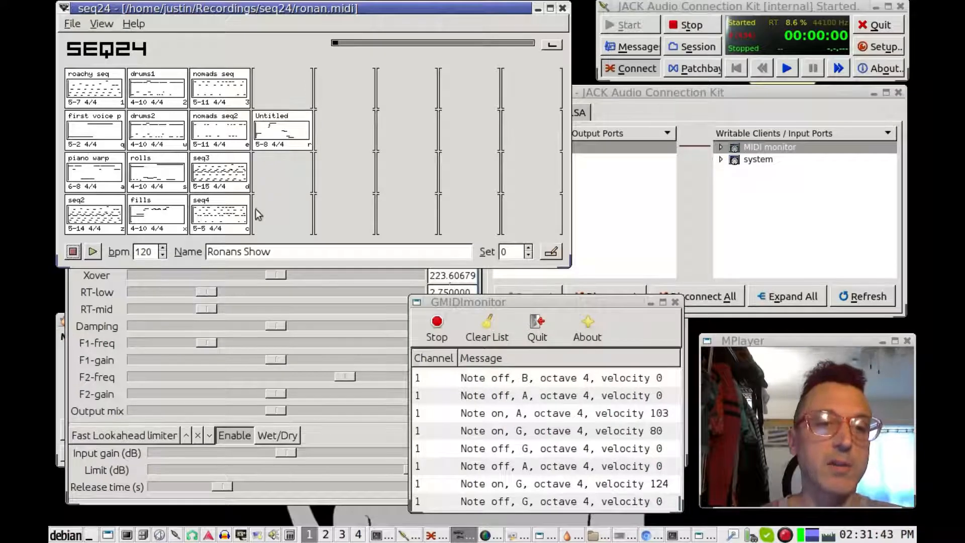
Open the roachy seq pattern for editing, then reposition its editor window and enlarge it.
right_click(93, 88)
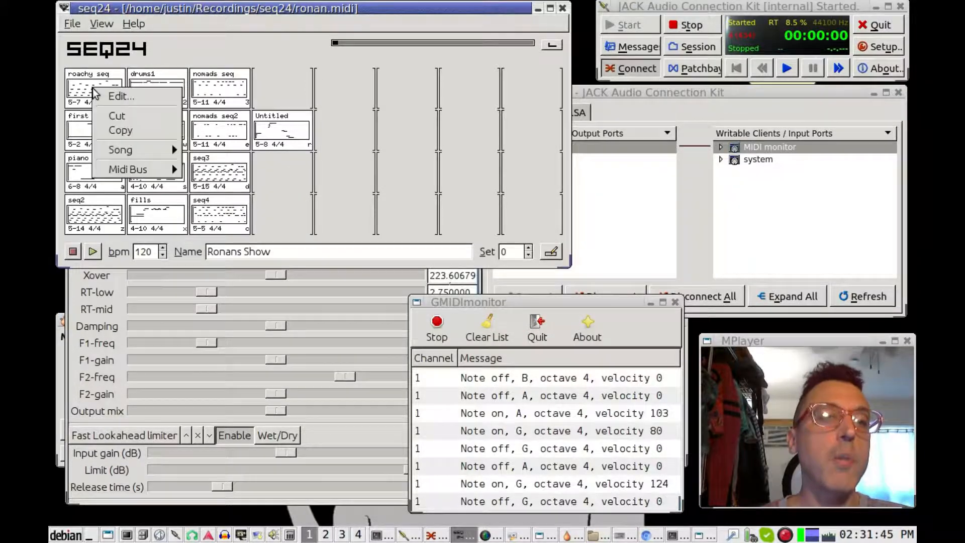
click(119, 96)
drag(623, 179, 301, 72)
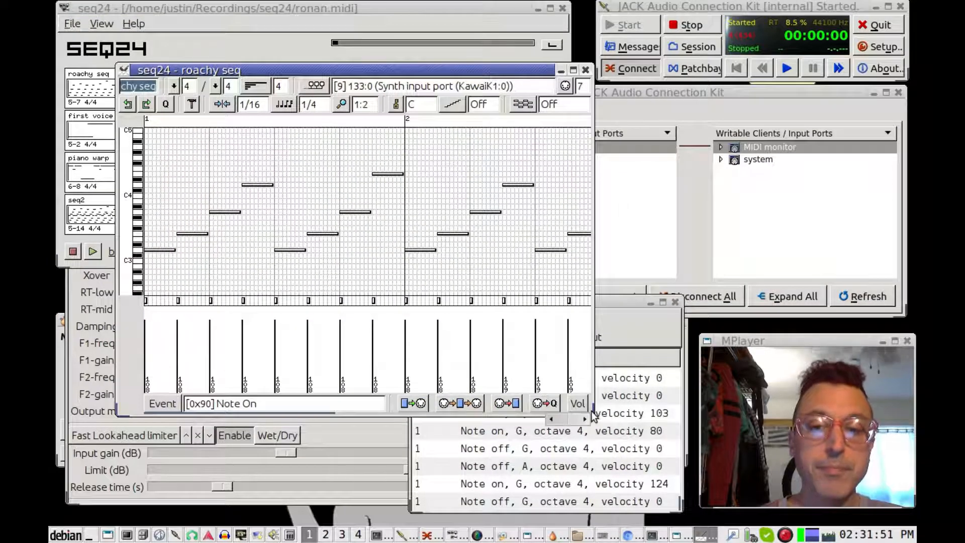
drag(592, 408, 807, 473)
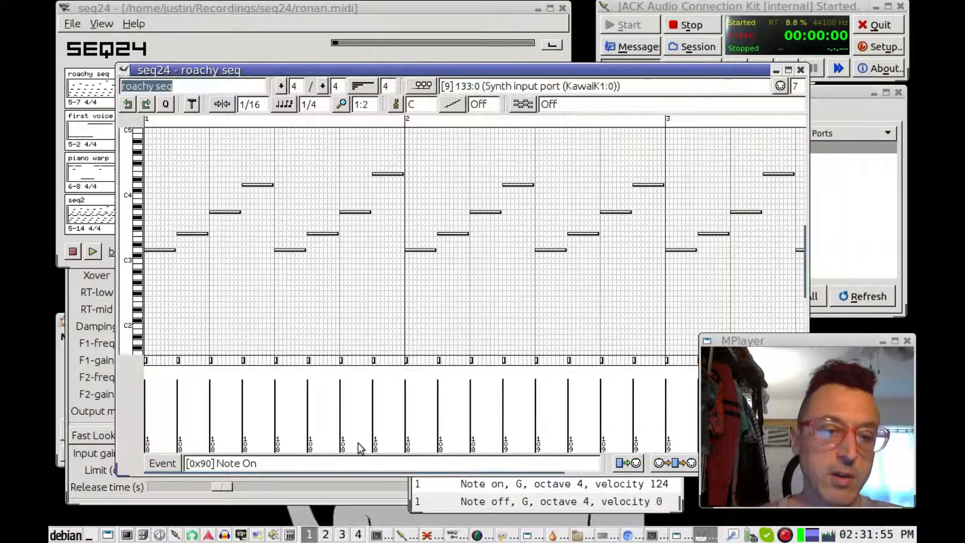
View the MIDI event types offered in the roachy seq editor and shift its window toward the screen's left edge.
click(158, 464)
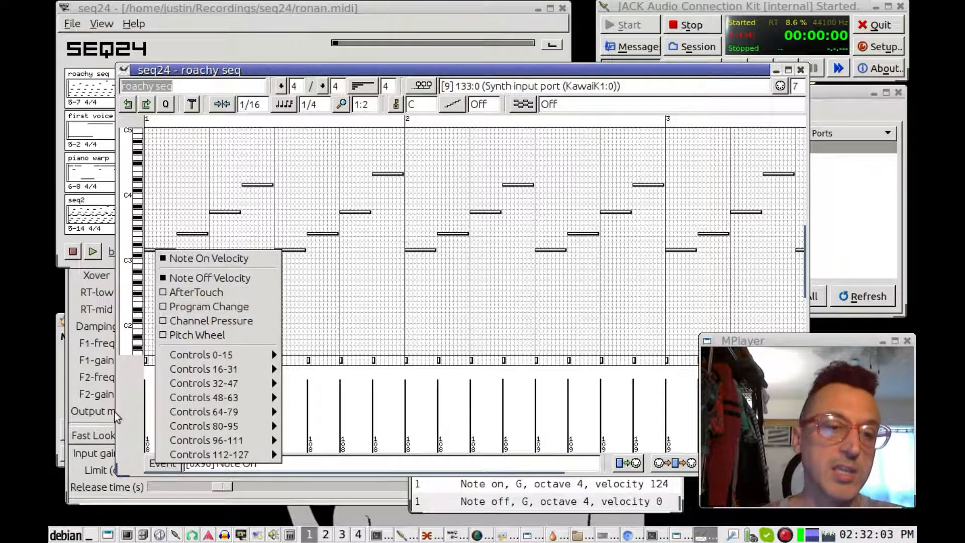
click(128, 406)
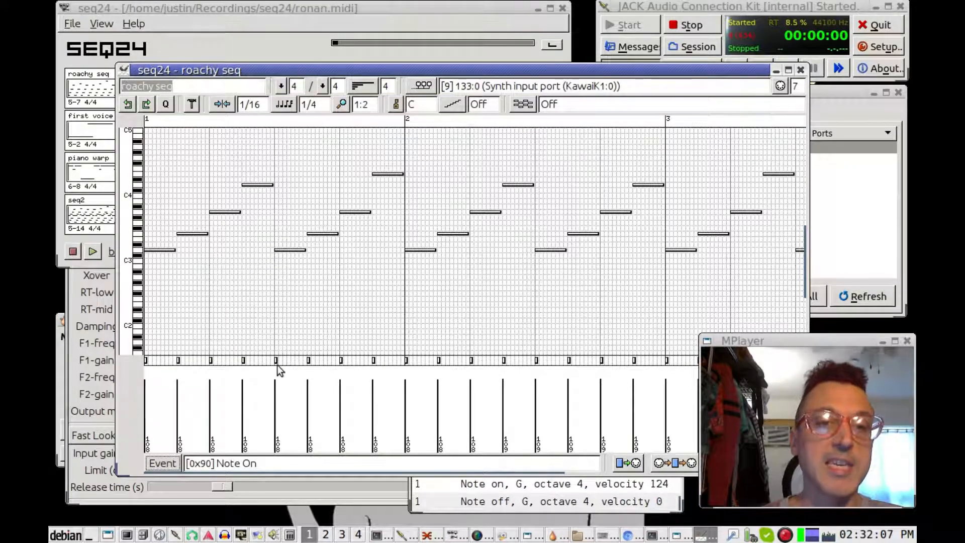
drag(642, 75, 566, 67)
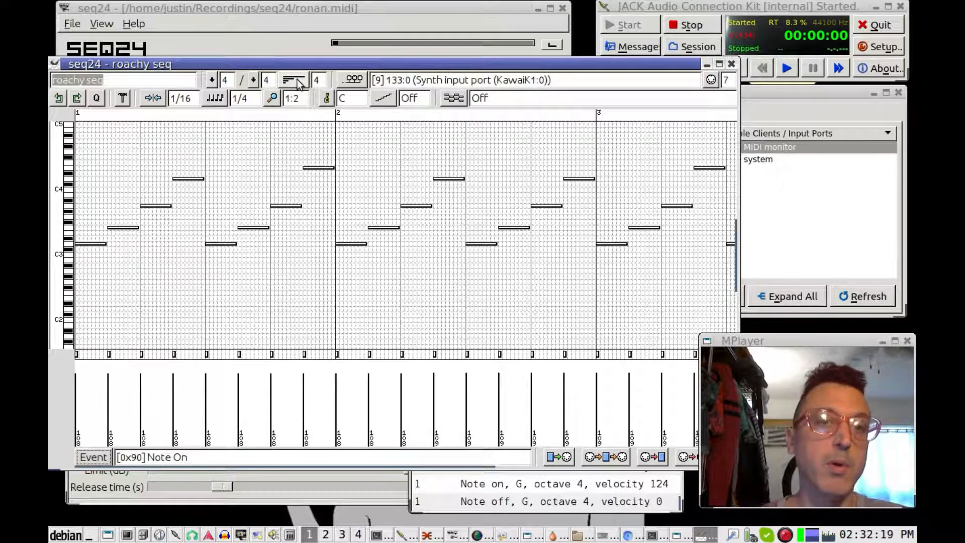
View the output port and MIDI channel choices for roachy seq, and move its editor aside to uncover the pattern grid.
click(352, 82)
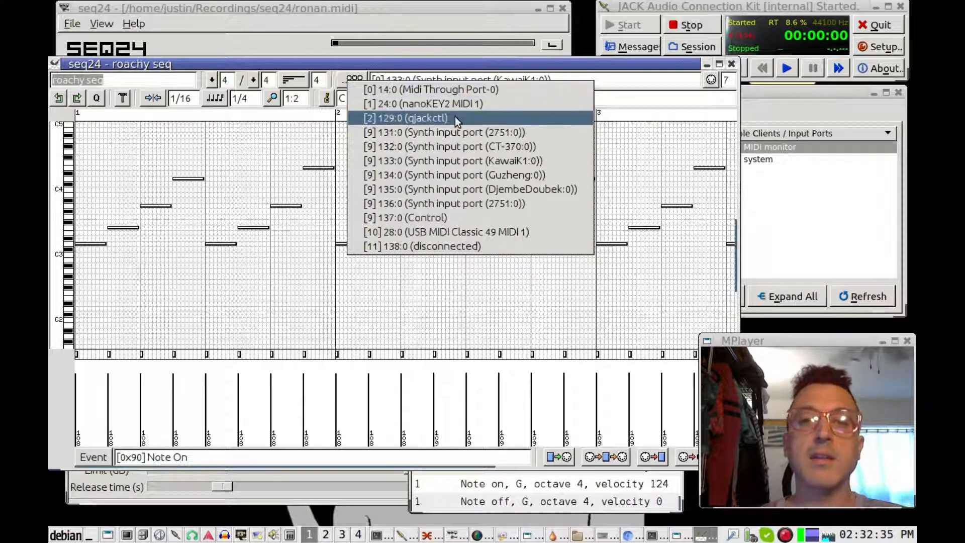
click(462, 61)
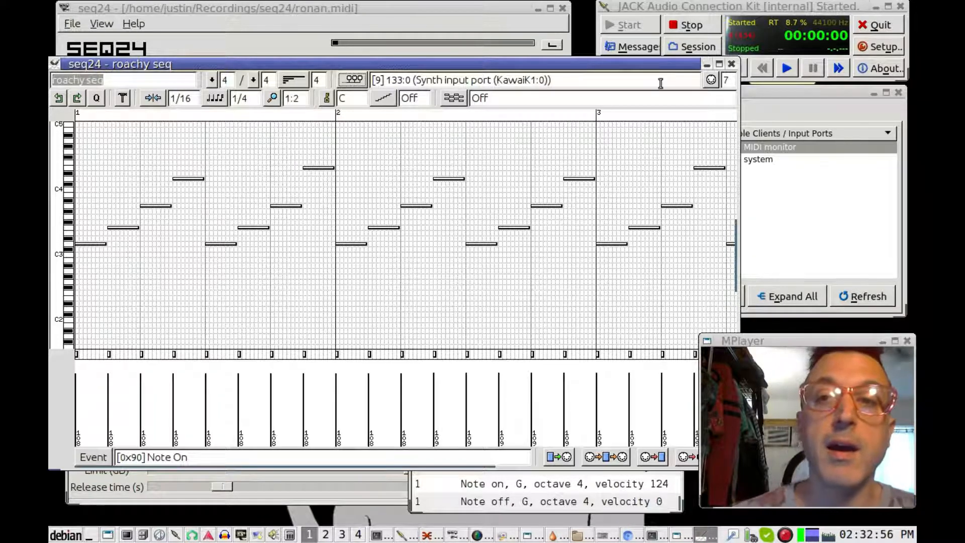
click(710, 80)
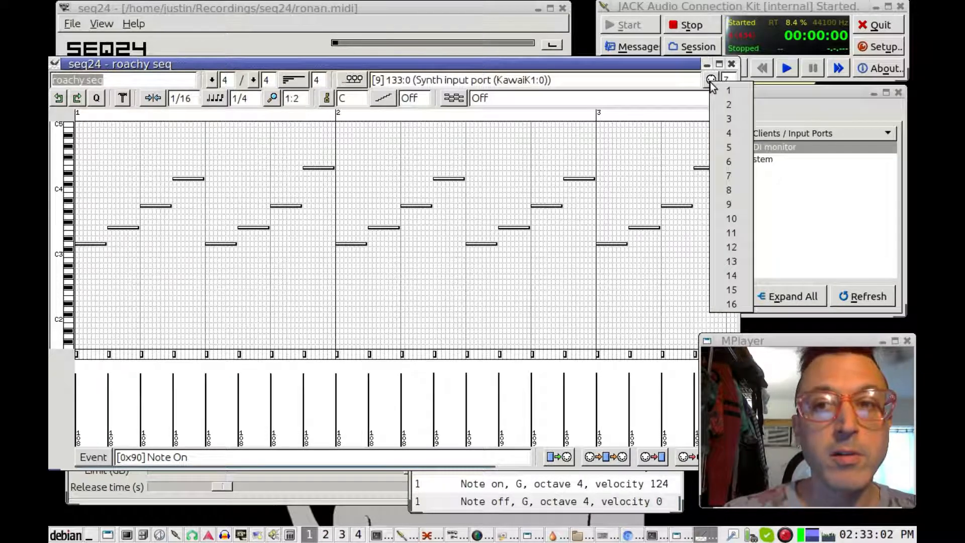
click(680, 64)
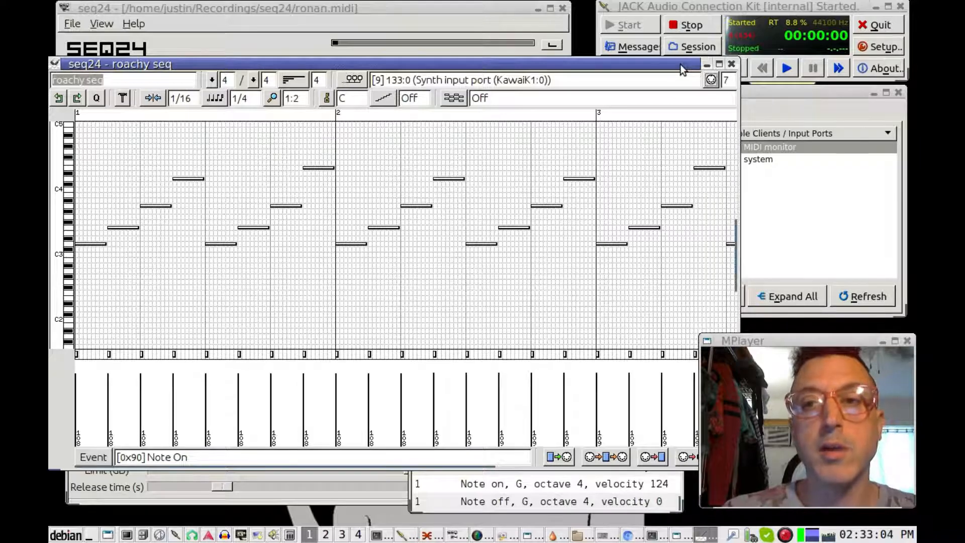
drag(666, 62, 809, 46)
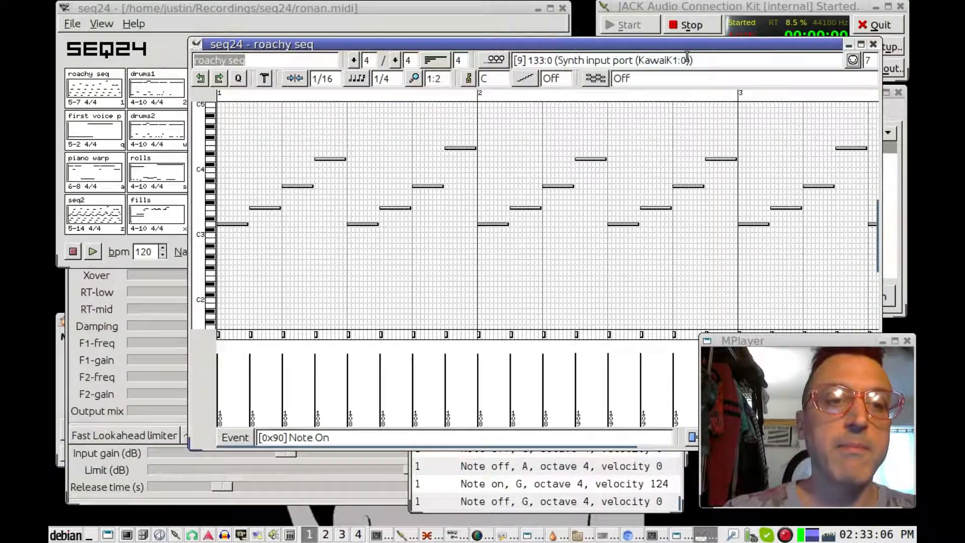
Toggle the roachy seq pattern on and off twice in the main seq24 grid.
click(111, 94)
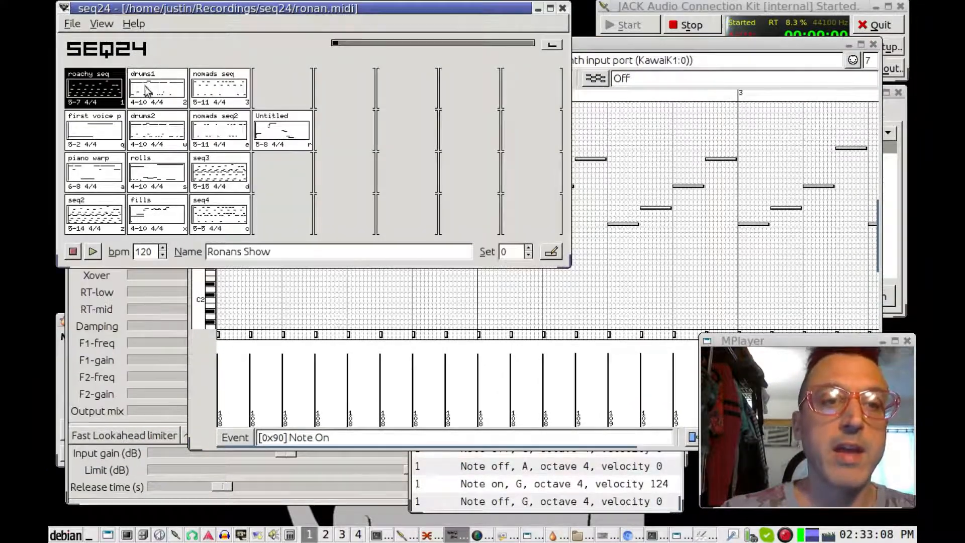
click(108, 98)
click(115, 98)
click(117, 99)
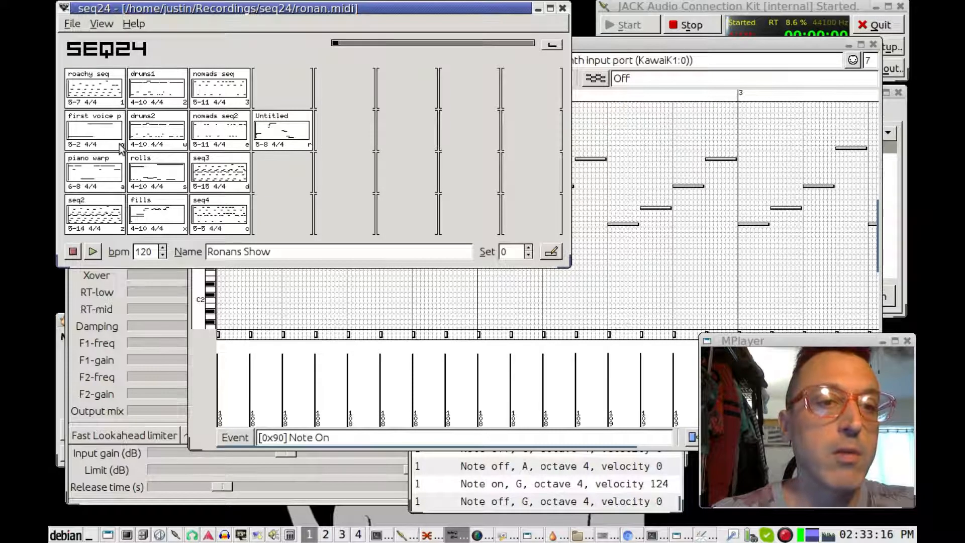
Toggle the roachy seq, first voice, piano warp and seq2 patterns on and off in turn.
key(1)
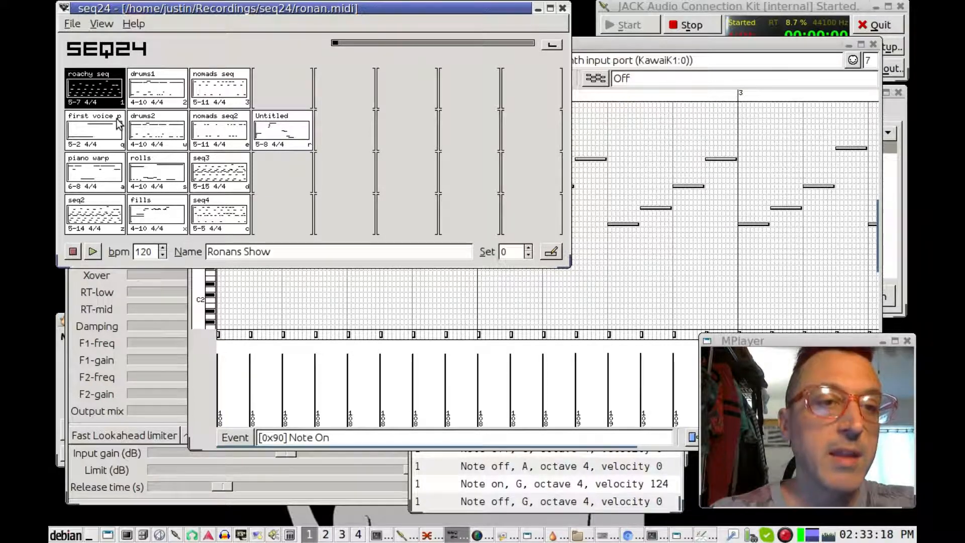
key(1)
click(124, 128)
click(124, 129)
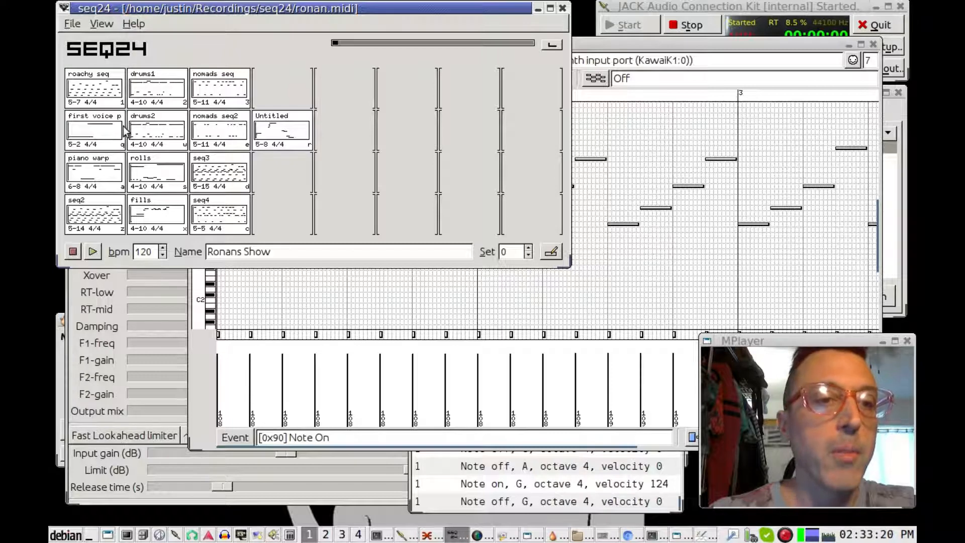
key(a)
key(a)
key(z)
key(z)
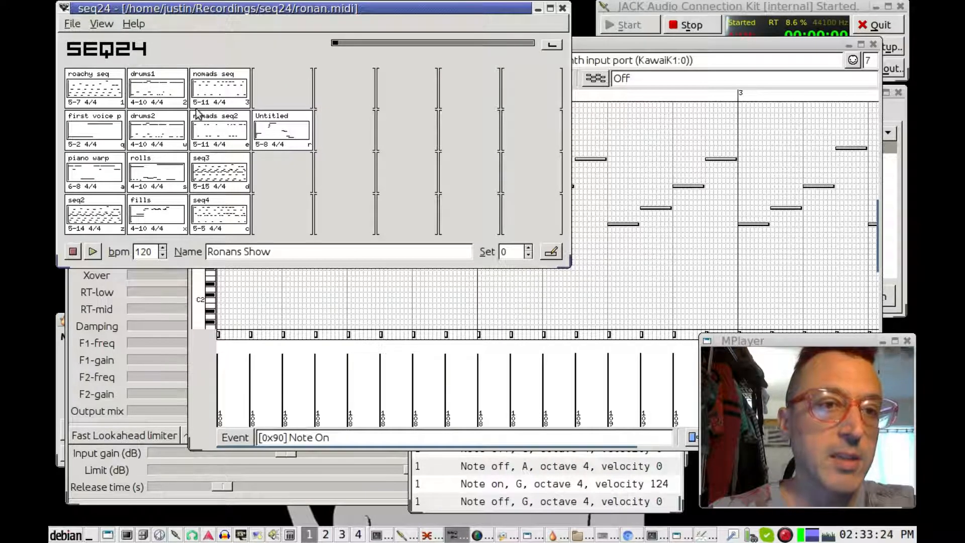
Activate the roachy seq pattern and start playback, then close its editor window.
click(116, 102)
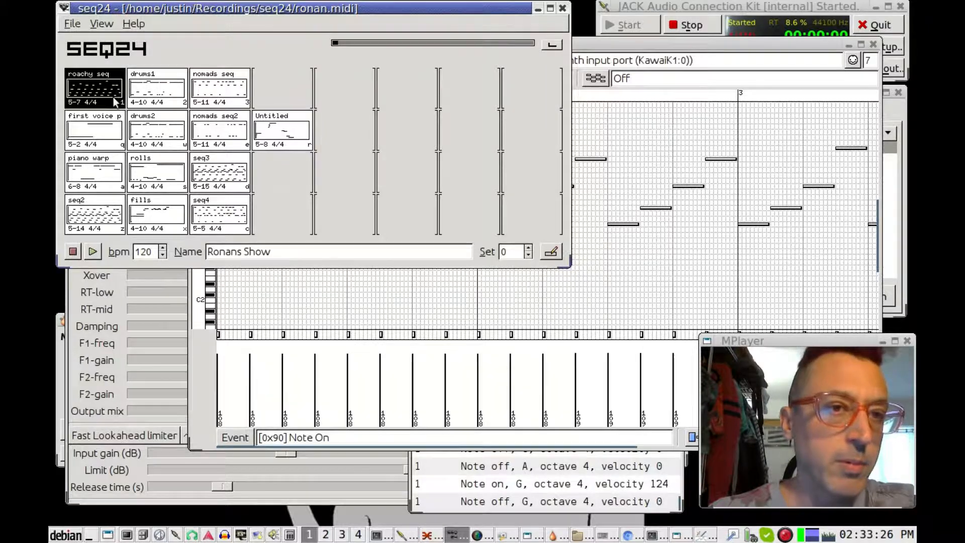
click(93, 252)
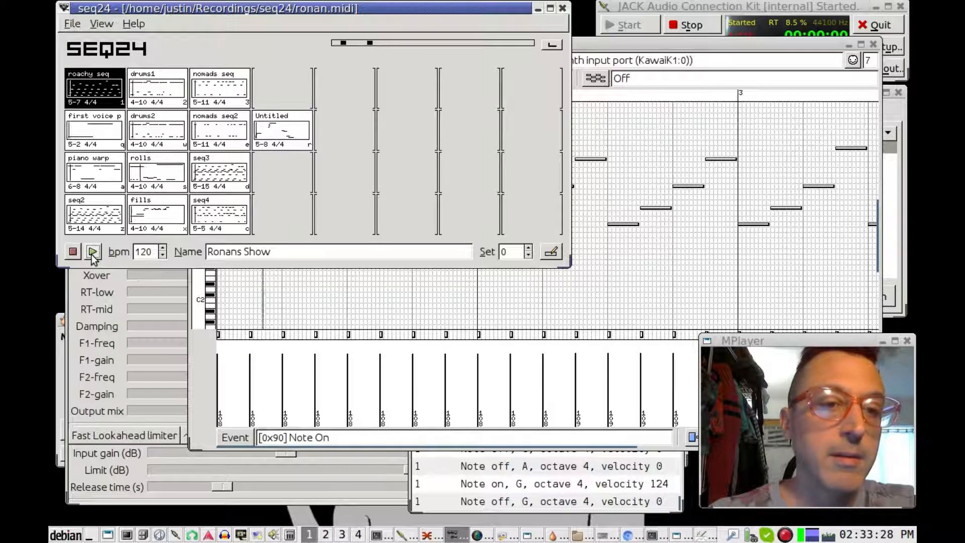
click(646, 46)
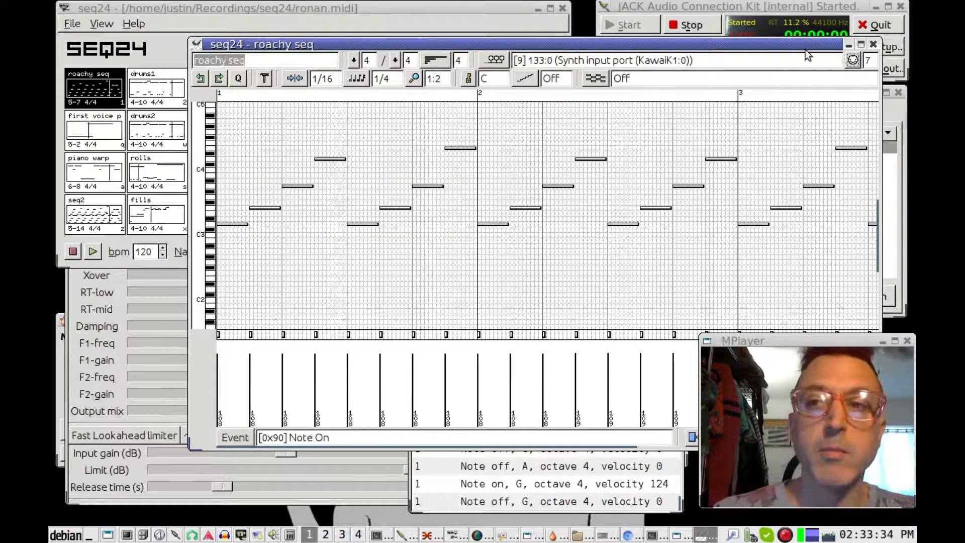
click(874, 45)
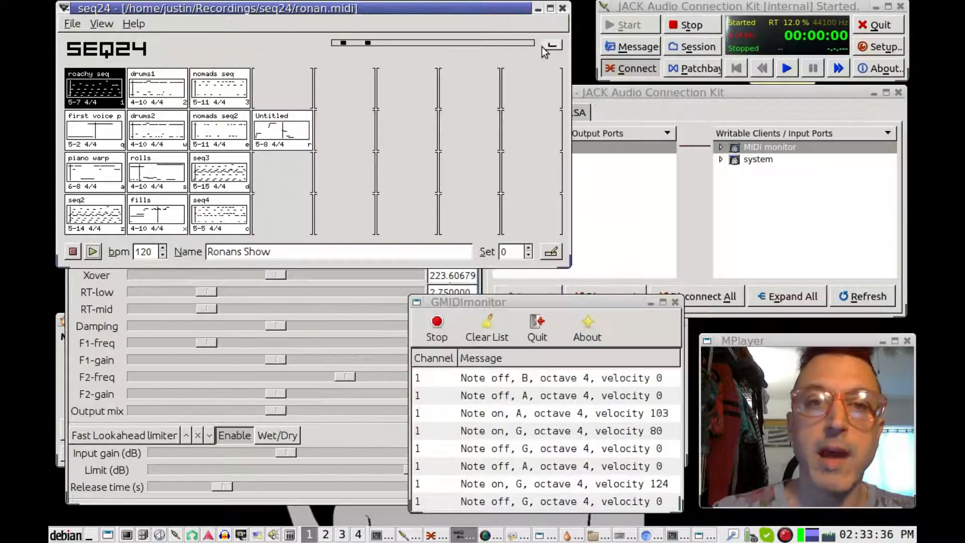
Switch roachy seq, drums1 and drums2 in and out during playback, then mute all three and stop playback.
key(1)
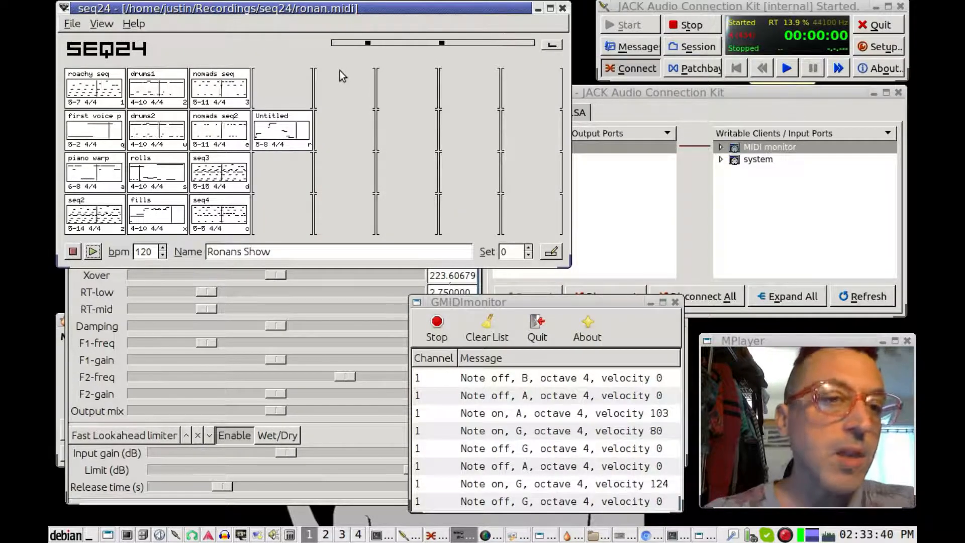
key(2)
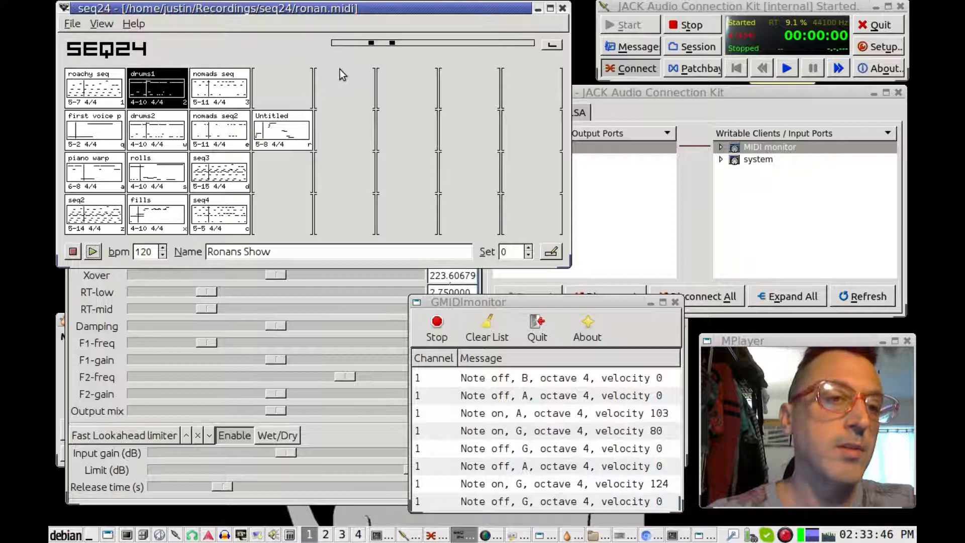
key(w)
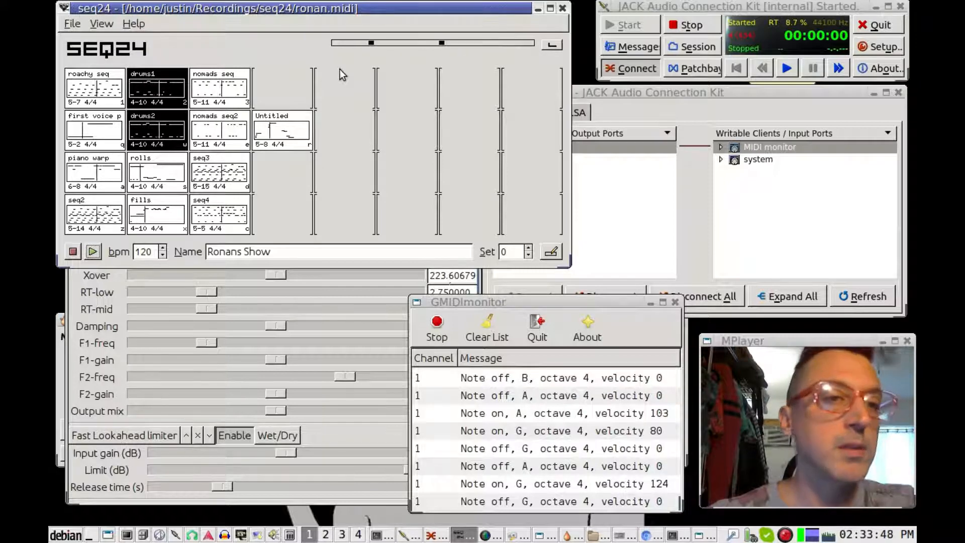
key(1)
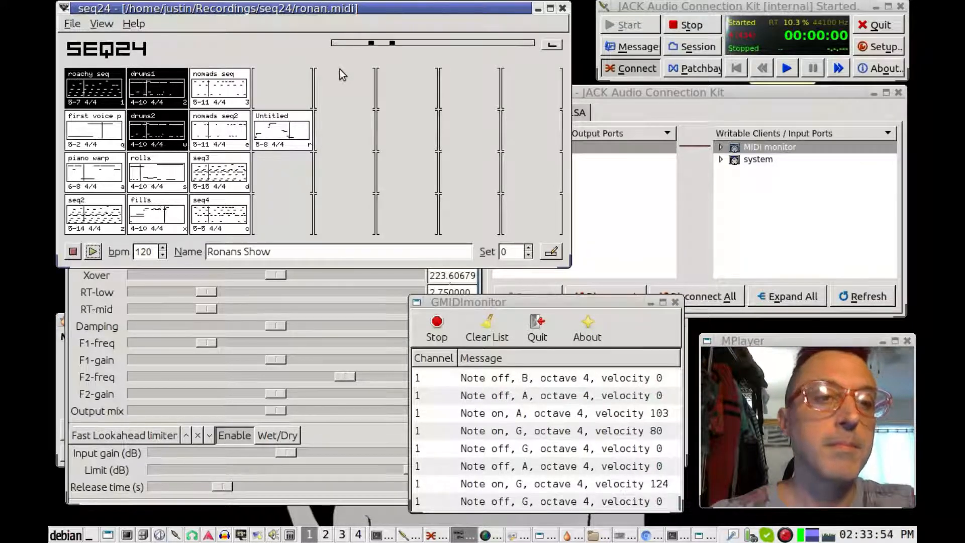
key(2)
key(w)
key(1)
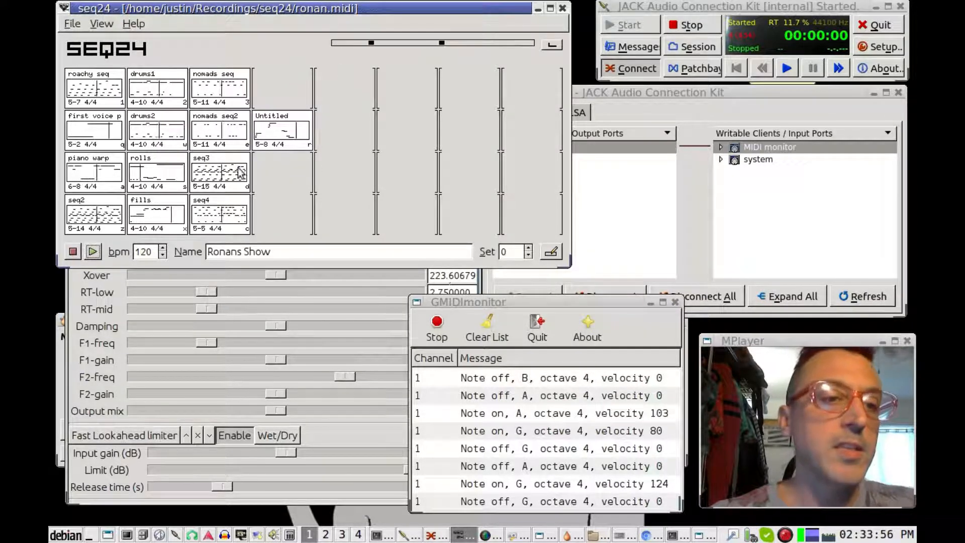
click(73, 252)
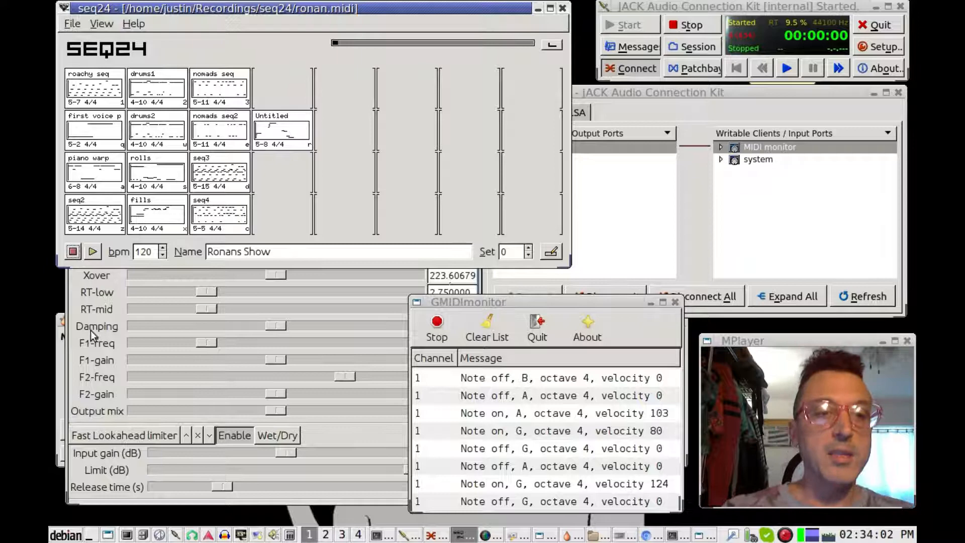
Create a new pattern in the empty slot beside nomads seq and enable MIDI pass-through in its editor.
right_click(268, 83)
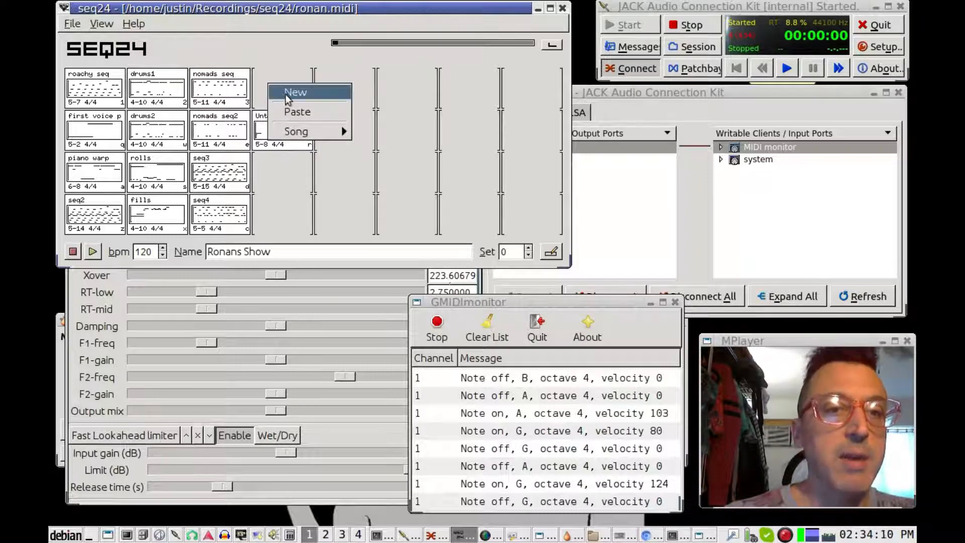
click(282, 90)
drag(553, 179, 240, 70)
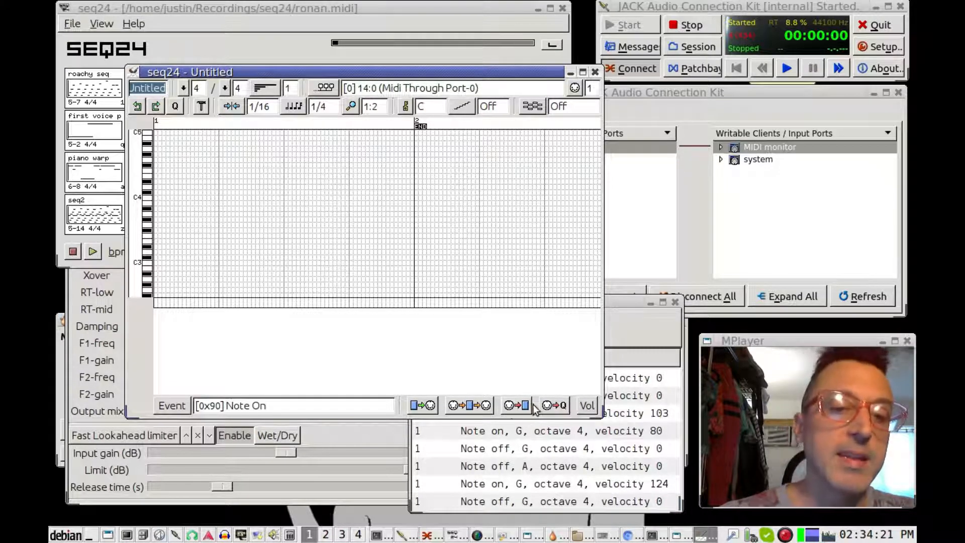
click(474, 407)
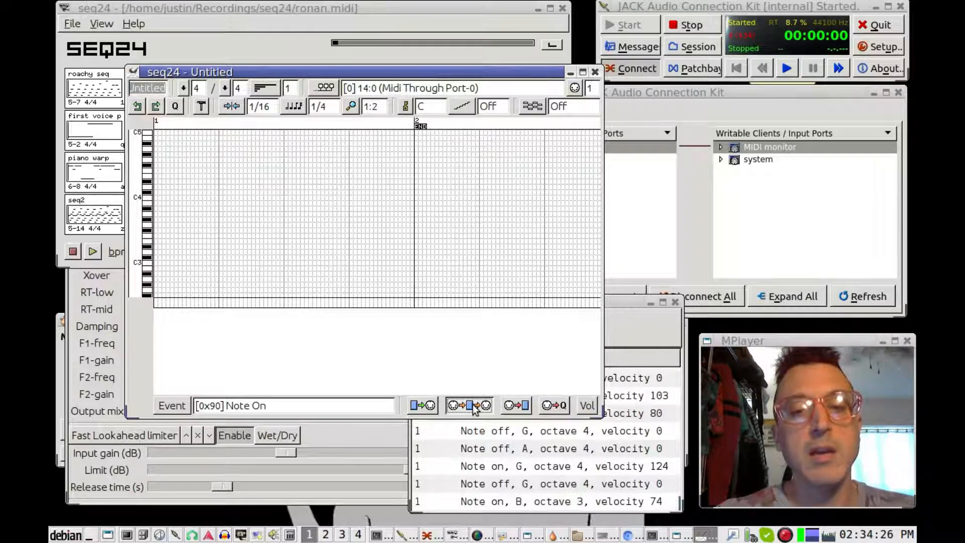
Examine the nanoKEY2's ALSA MIDI routing in JACK's Connections window.
click(781, 97)
click(576, 112)
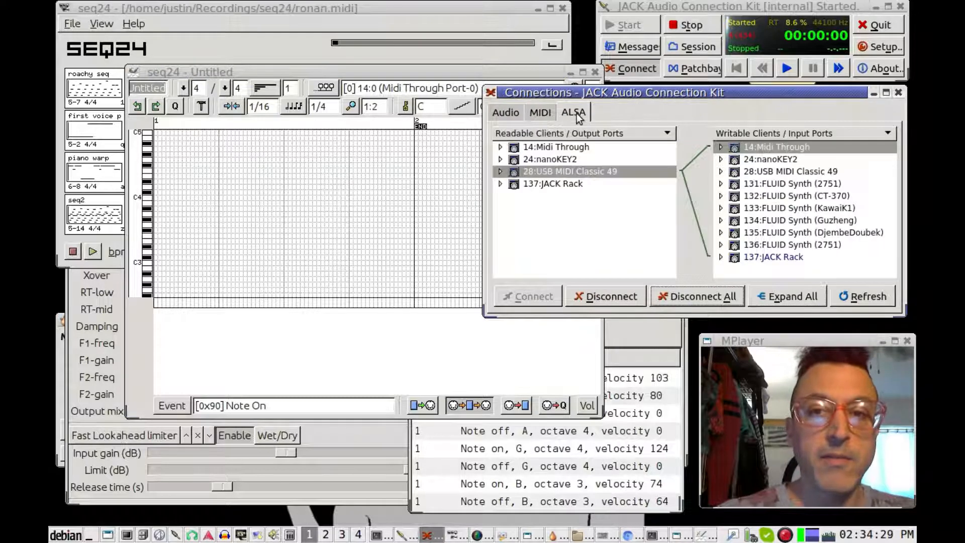
click(554, 159)
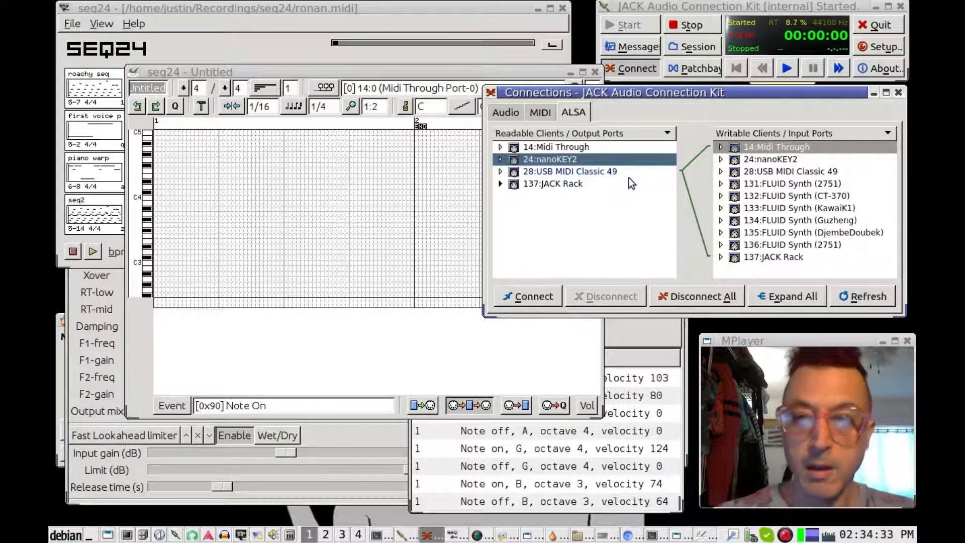
Set the new pattern's MIDI output to [9] 133:0 (Synth input port (KawaiK1:0)).
click(366, 75)
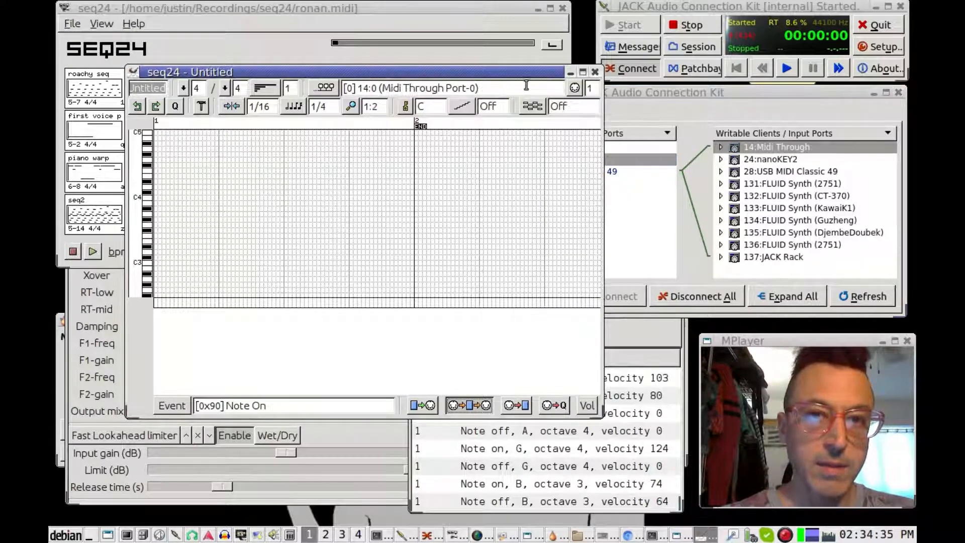
click(332, 88)
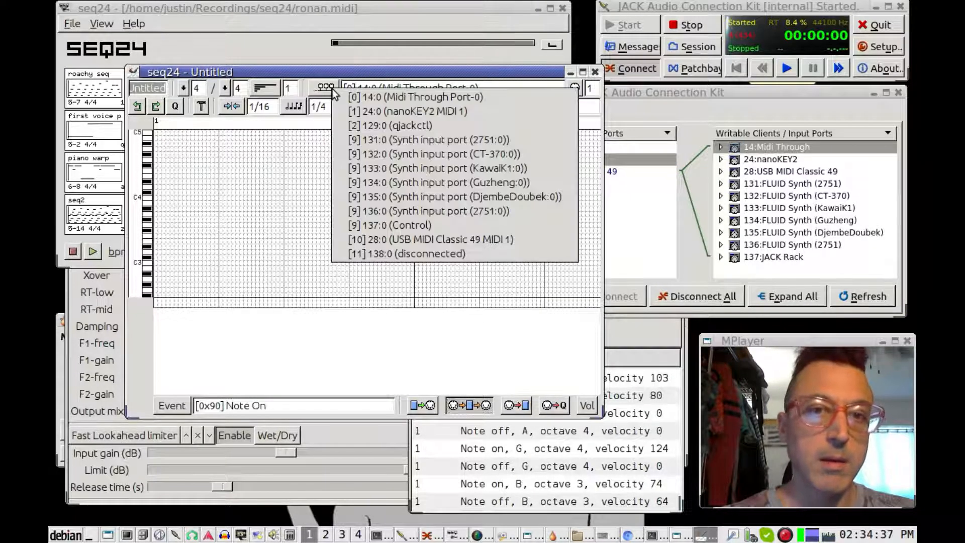
click(402, 74)
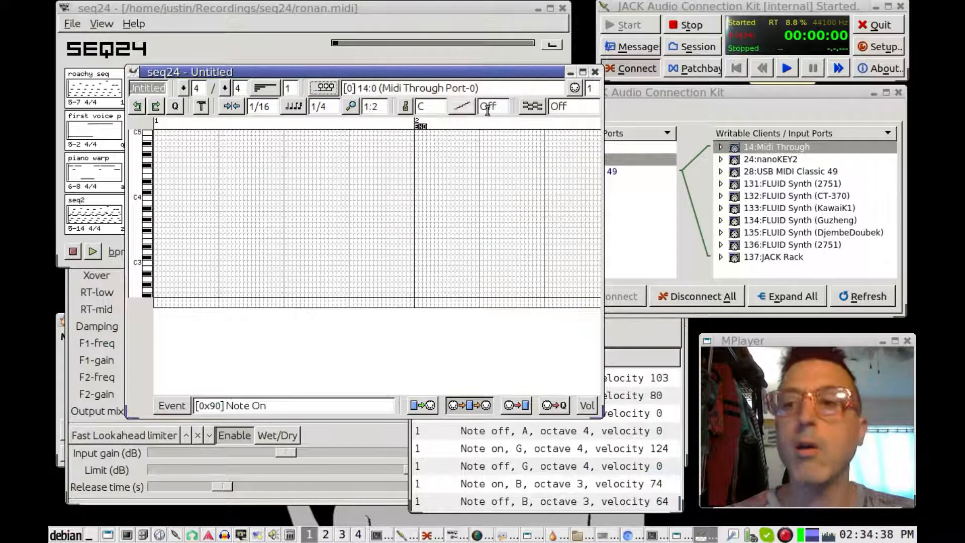
click(327, 87)
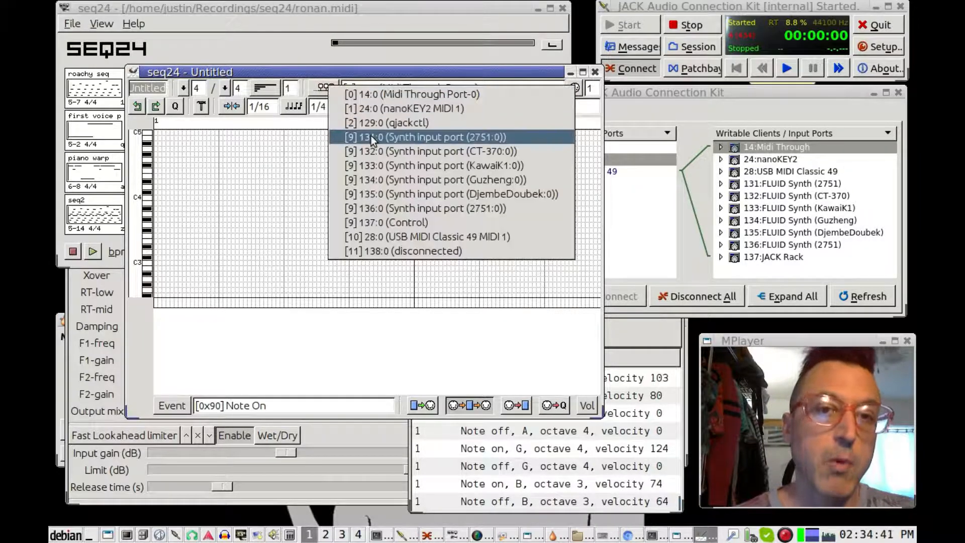
click(401, 165)
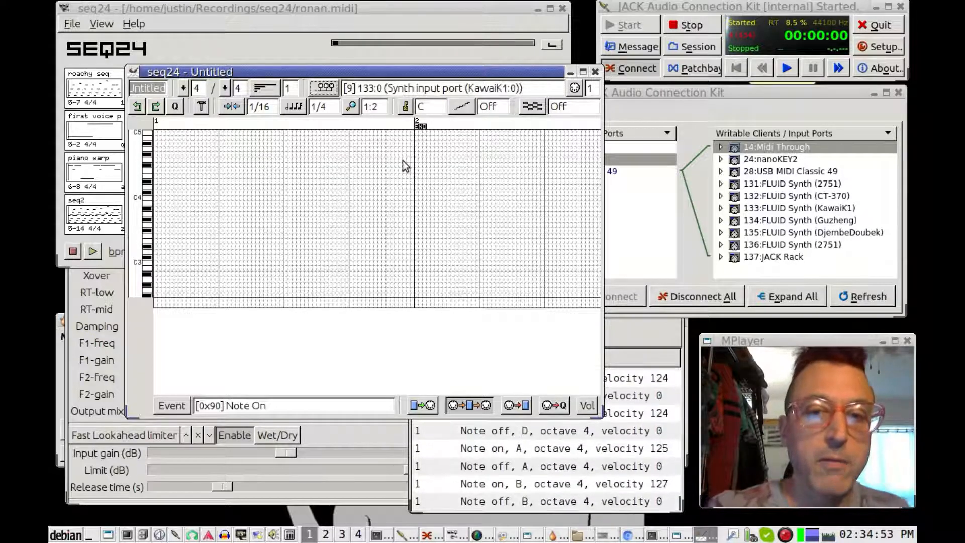
Enable MIDI recording in the new pattern's editor and start playback.
click(732, 97)
click(444, 70)
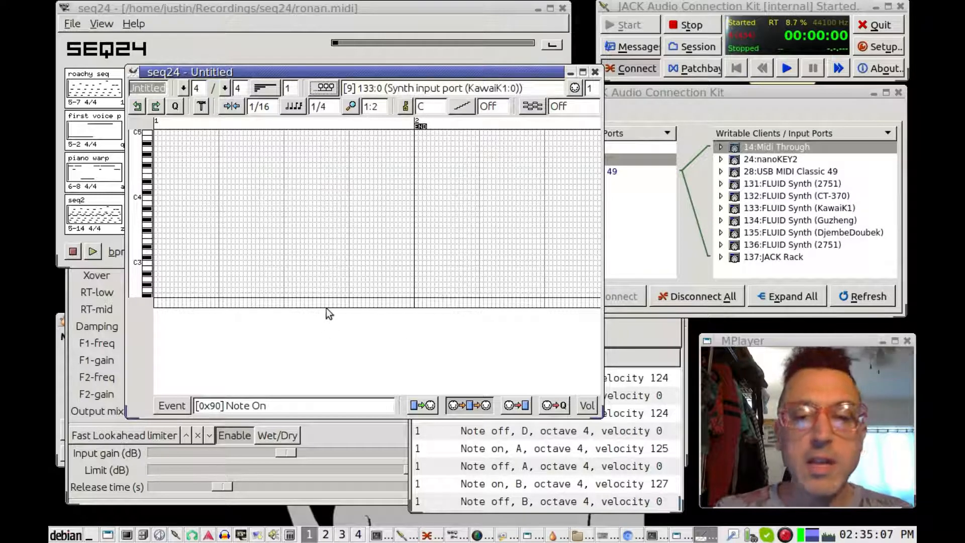
click(518, 407)
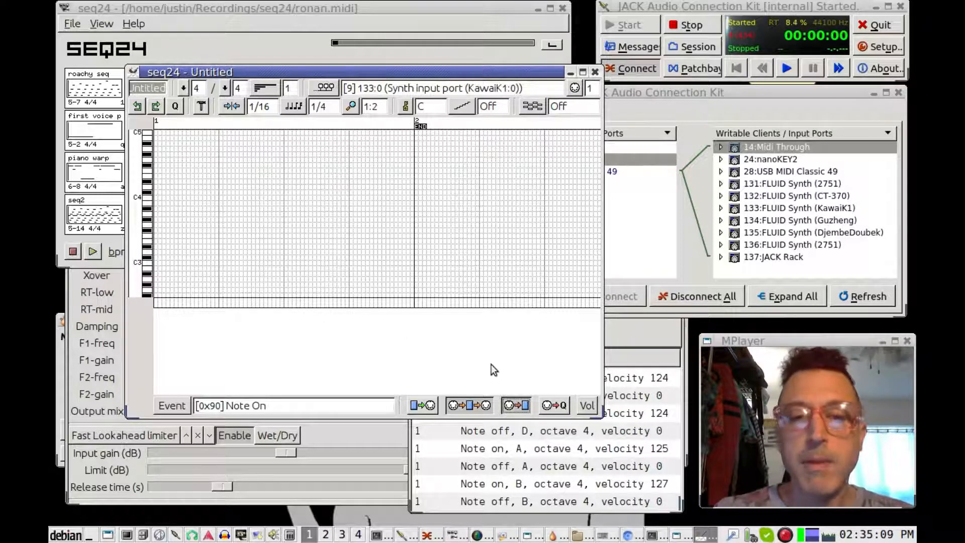
click(94, 251)
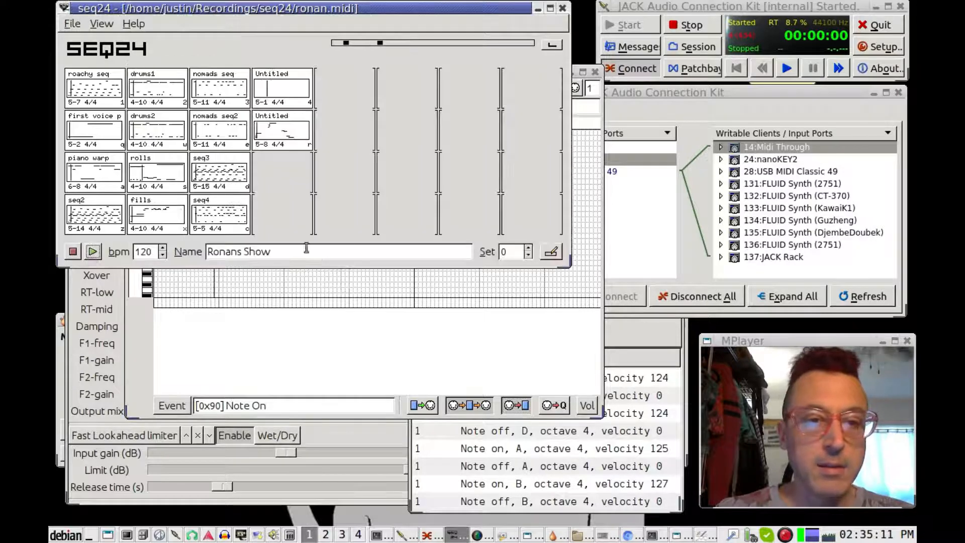
click(147, 359)
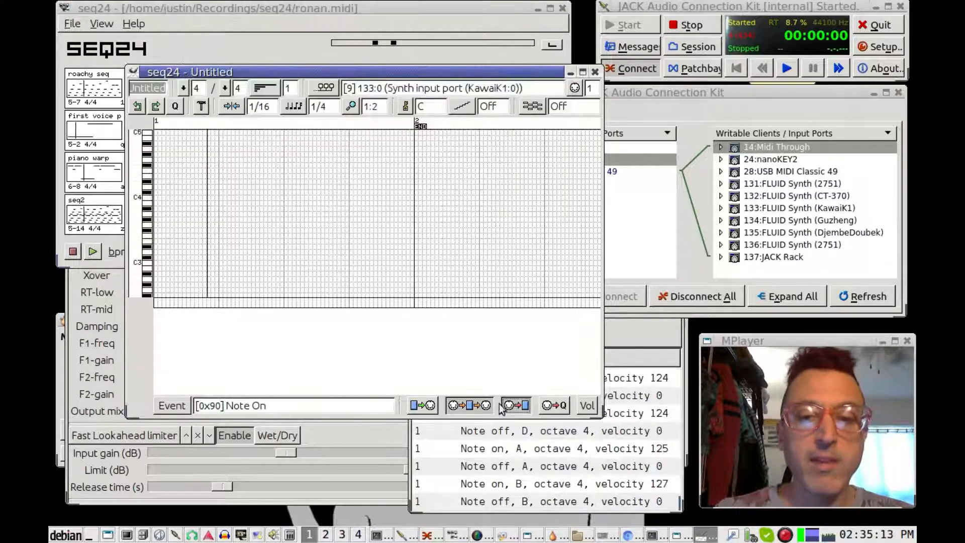
Turn off recording and MIDI pass-through for the new pattern and stop playback.
click(519, 408)
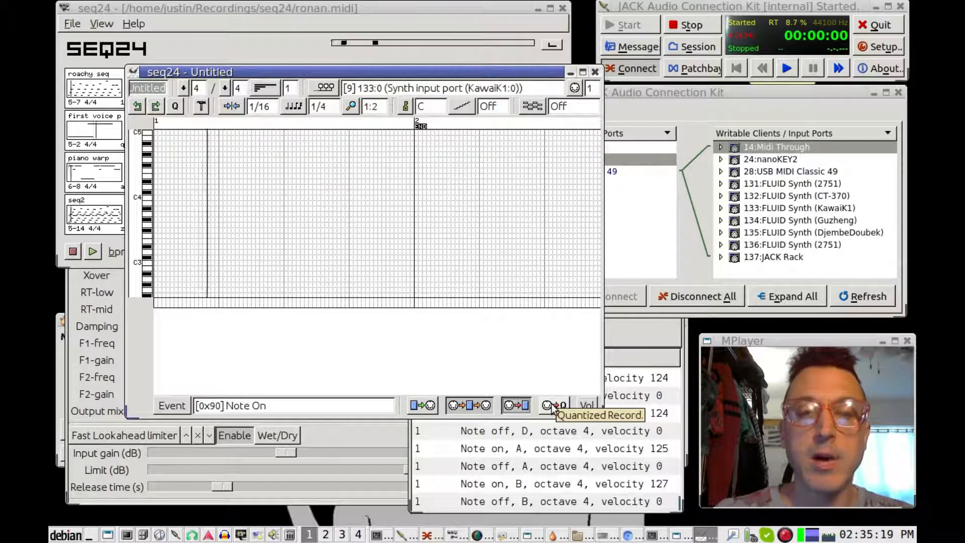
click(482, 406)
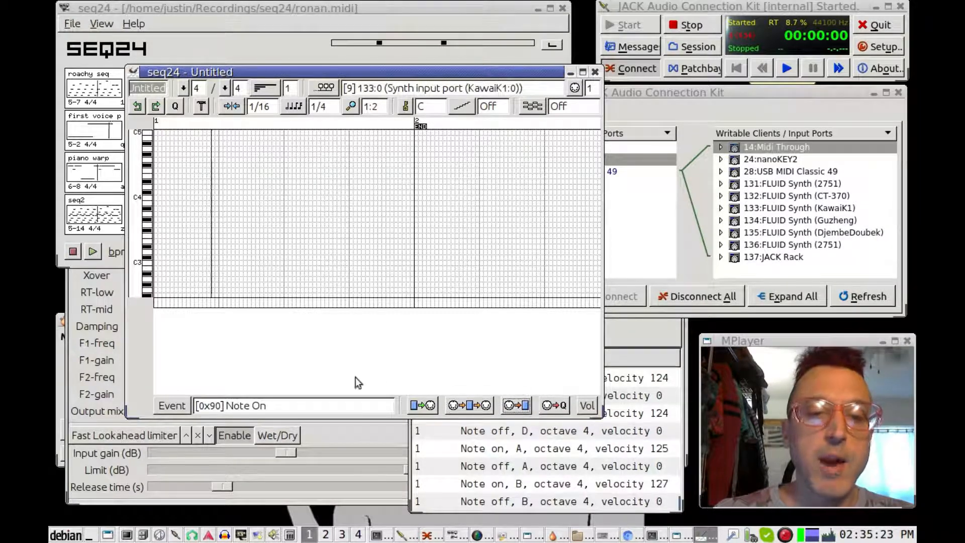
click(71, 252)
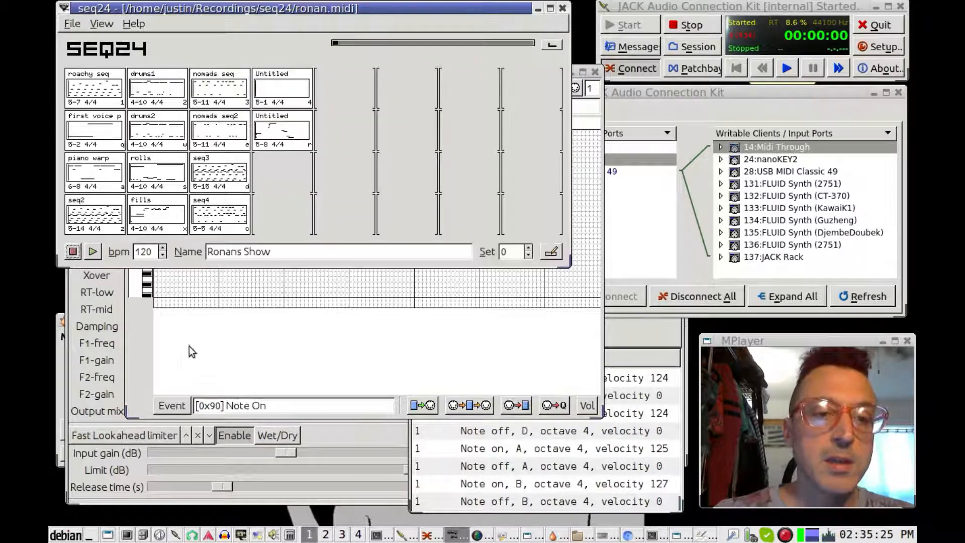
Clear the trial note at C4 and draw a half note around G4 at the pattern's start, using note length 1/2.
click(150, 342)
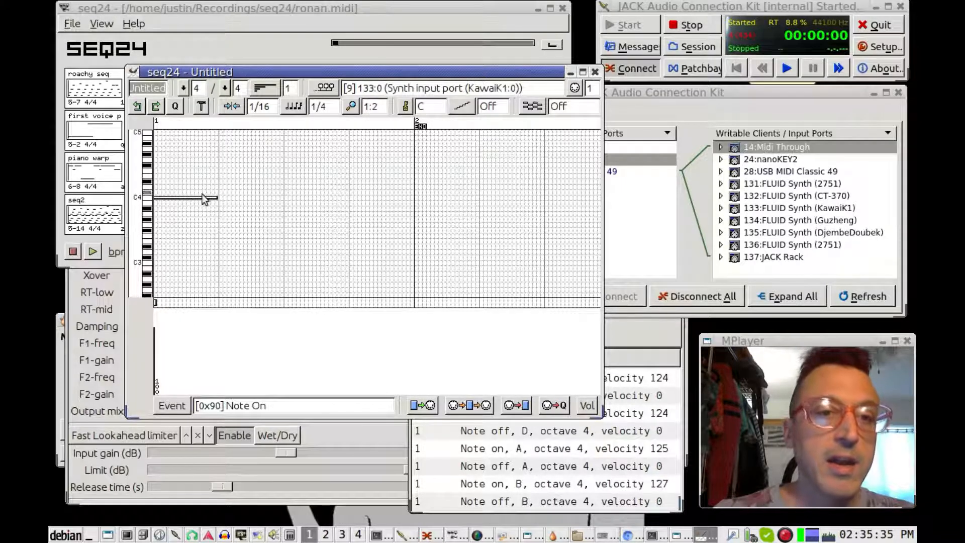
key(Delete)
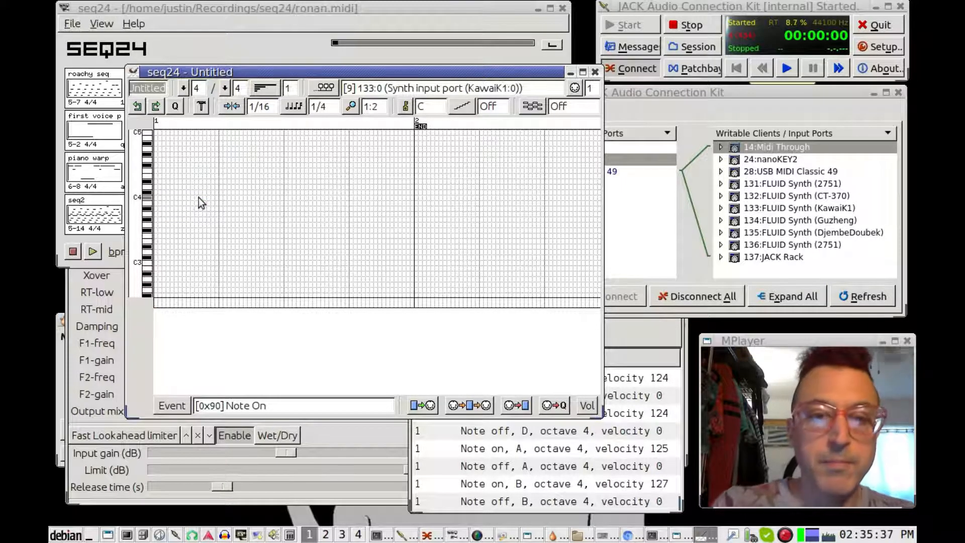
click(295, 108)
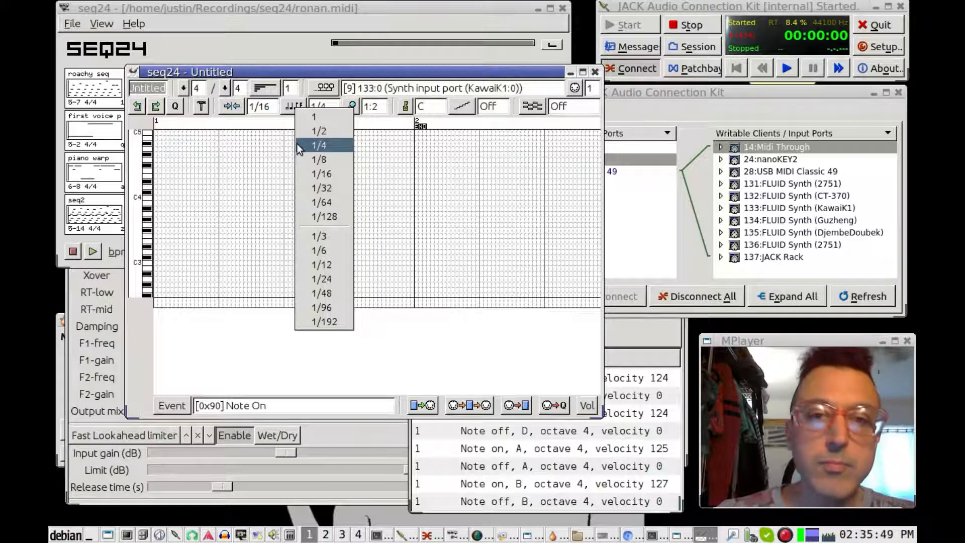
click(320, 131)
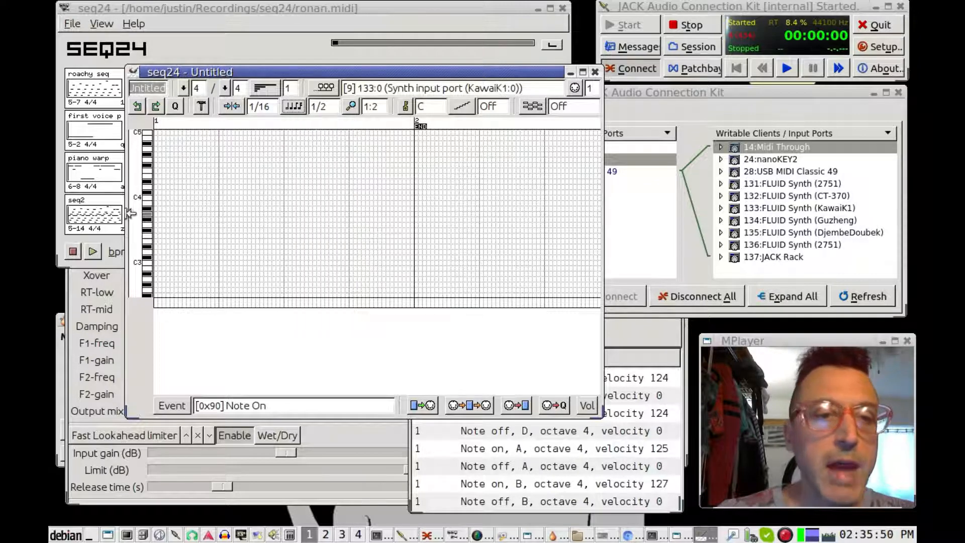
click(157, 160)
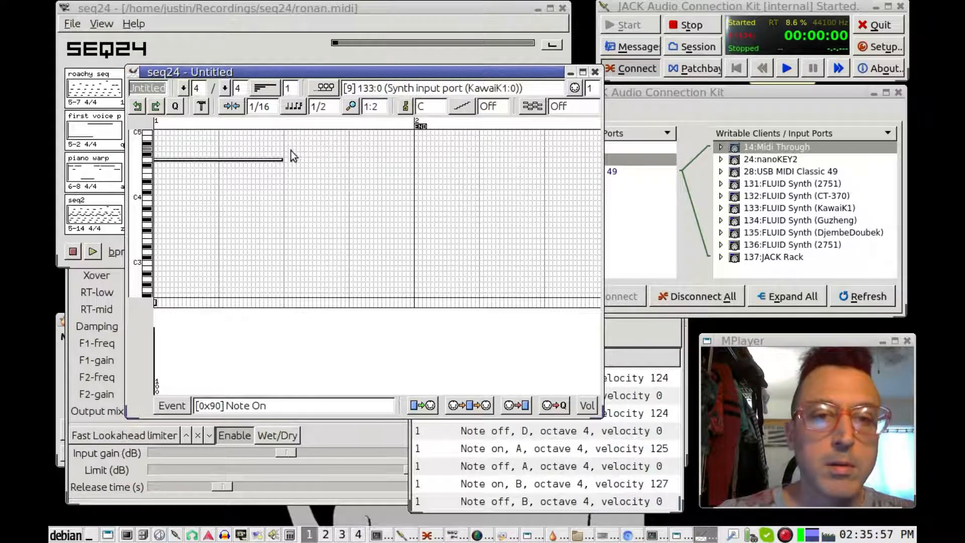
Set the note length to 1/4 and add two consecutive quarter notes around D4 in the second half of the bar.
click(301, 107)
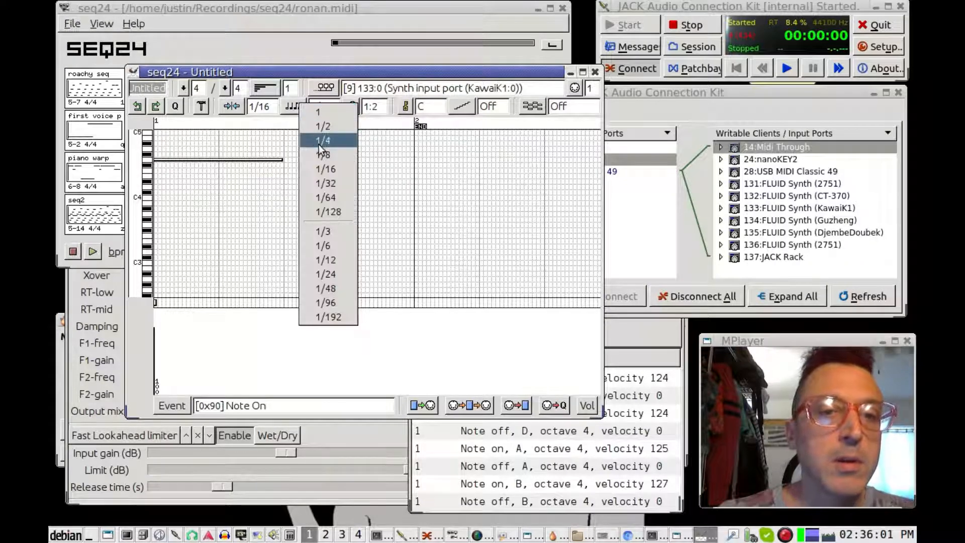
click(319, 142)
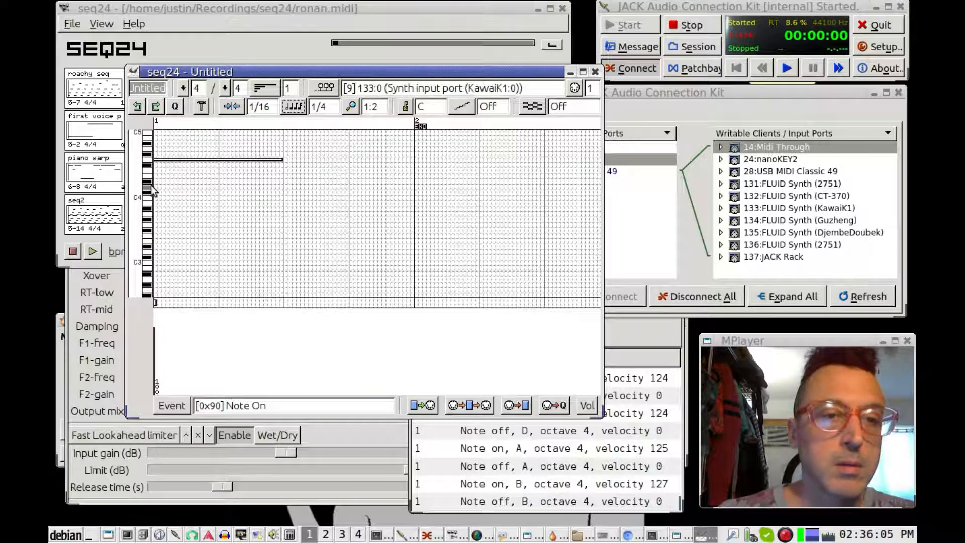
click(285, 186)
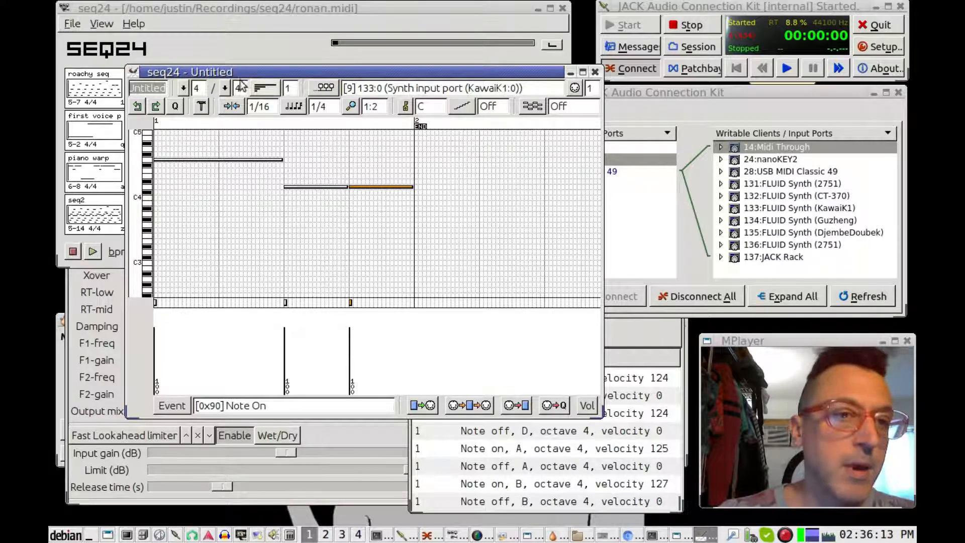
Start playback and activate the new Untitled pattern beside nomads seq.
click(92, 252)
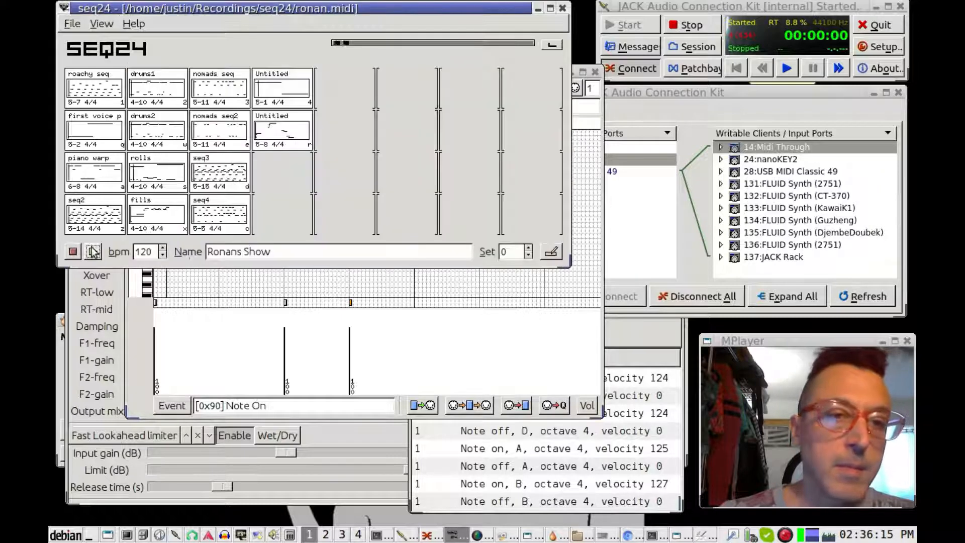
click(274, 90)
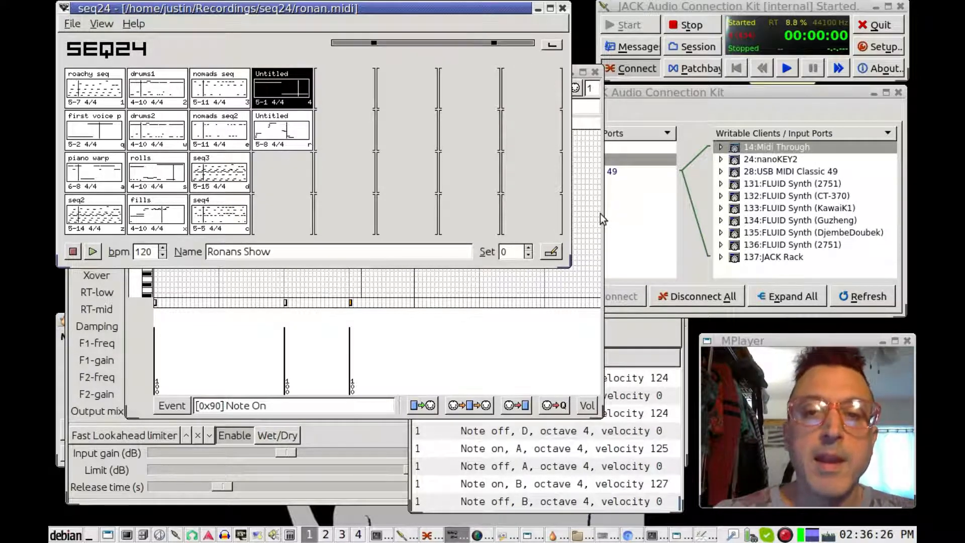
Switch the new pattern's MIDI channel to 2, 4 and finally 5 during playback.
click(602, 176)
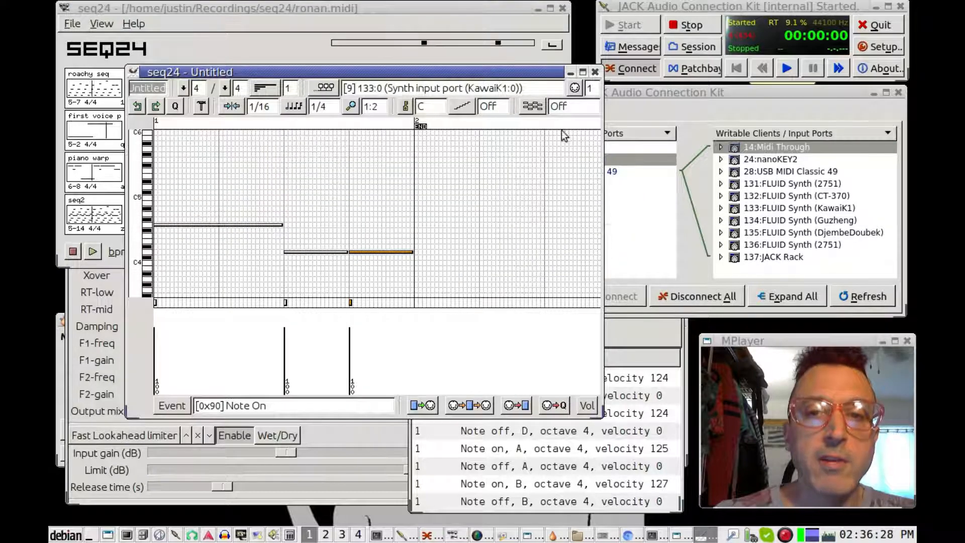
click(576, 88)
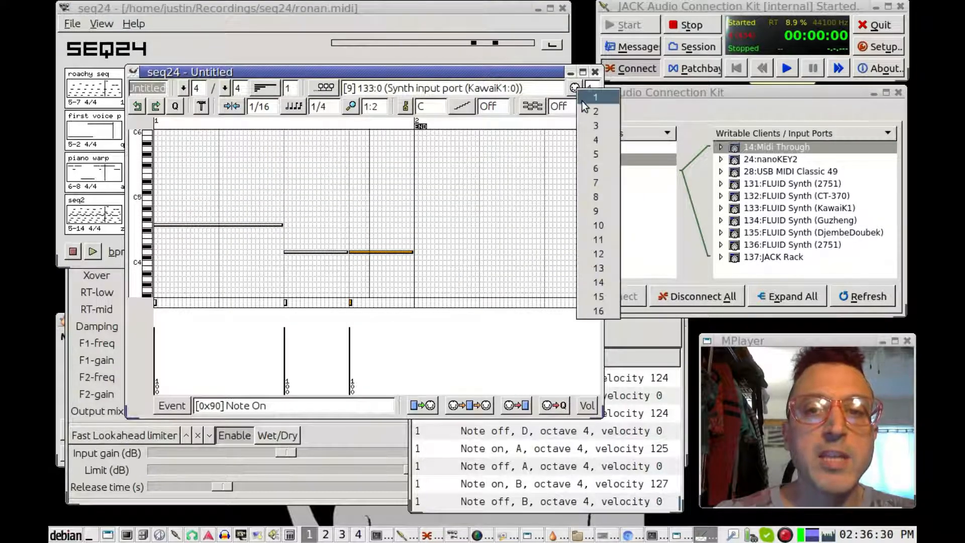
click(581, 113)
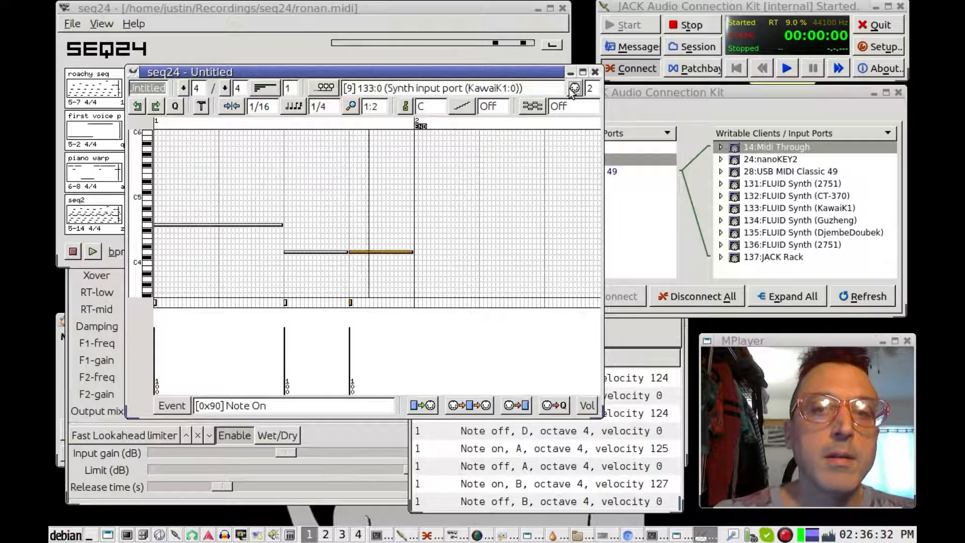
click(575, 89)
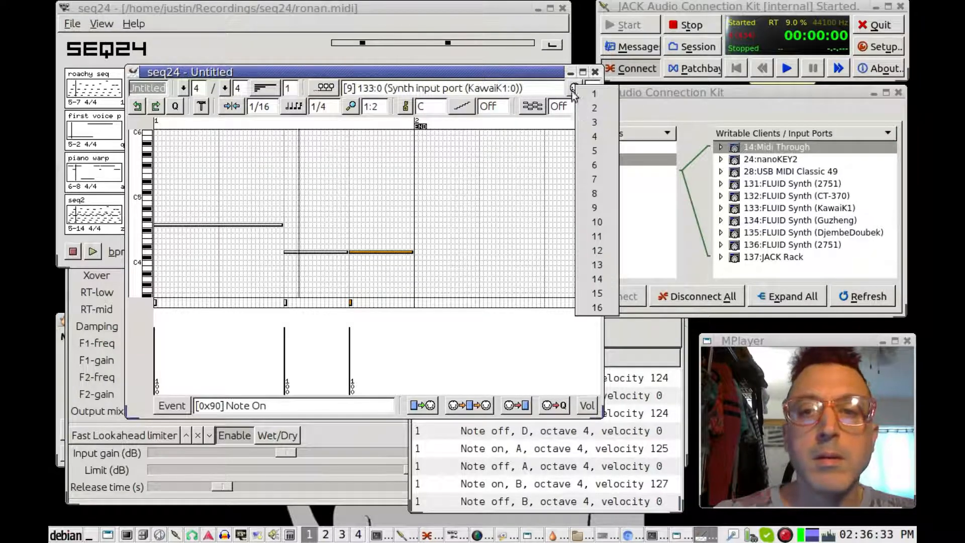
click(587, 132)
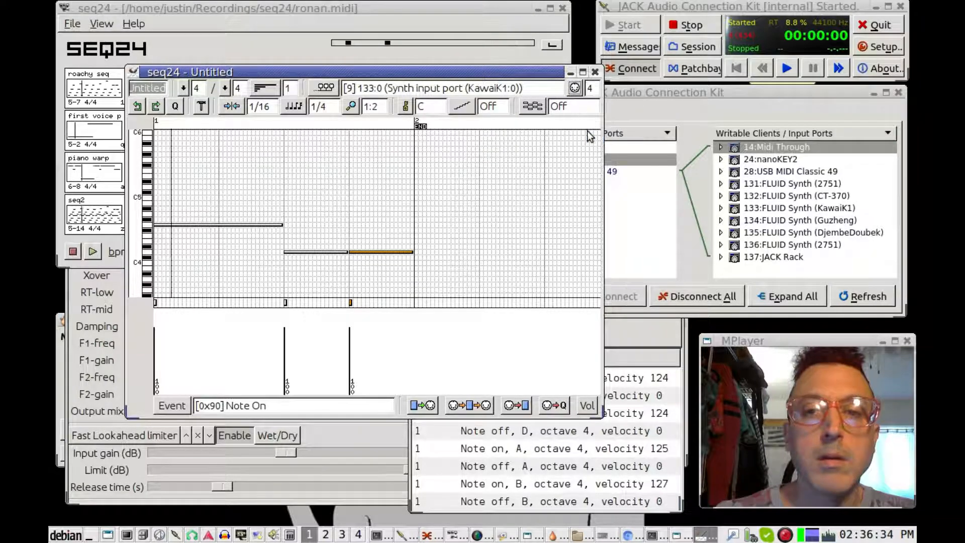
click(574, 90)
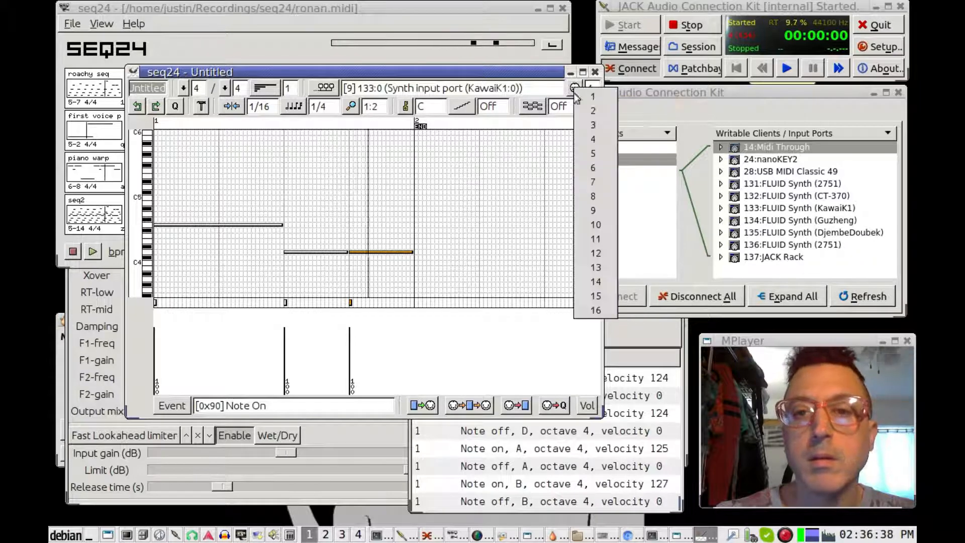
click(593, 153)
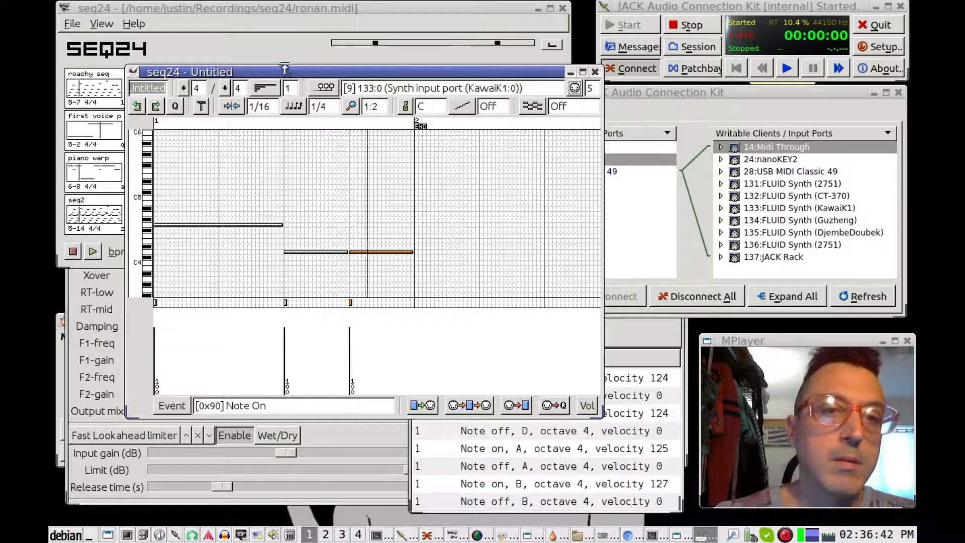
Move the pattern editor clear of the pattern grid and mute the new Untitled pattern.
drag(284, 70, 424, 89)
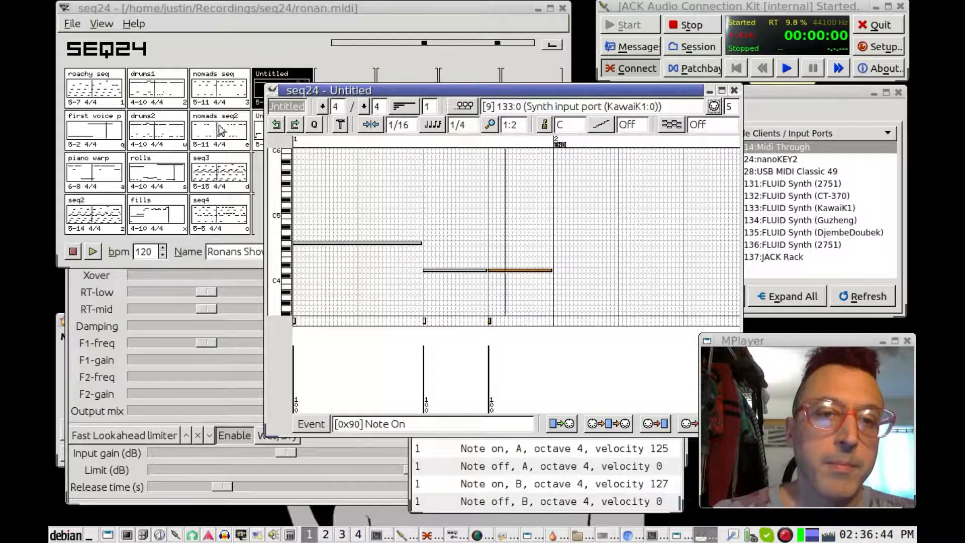
click(259, 31)
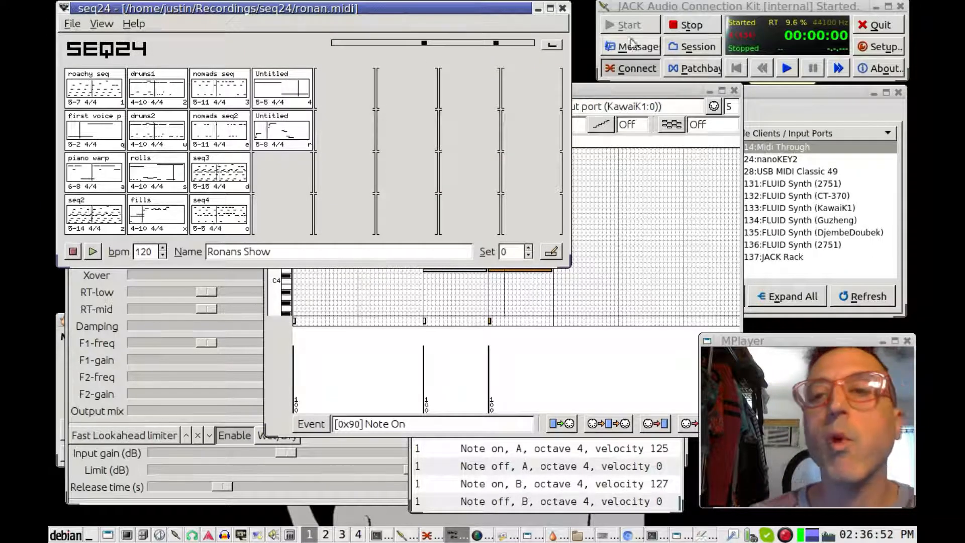
Look through the MIDI channel choices of the Untitled pattern and close its pattern editor.
click(629, 89)
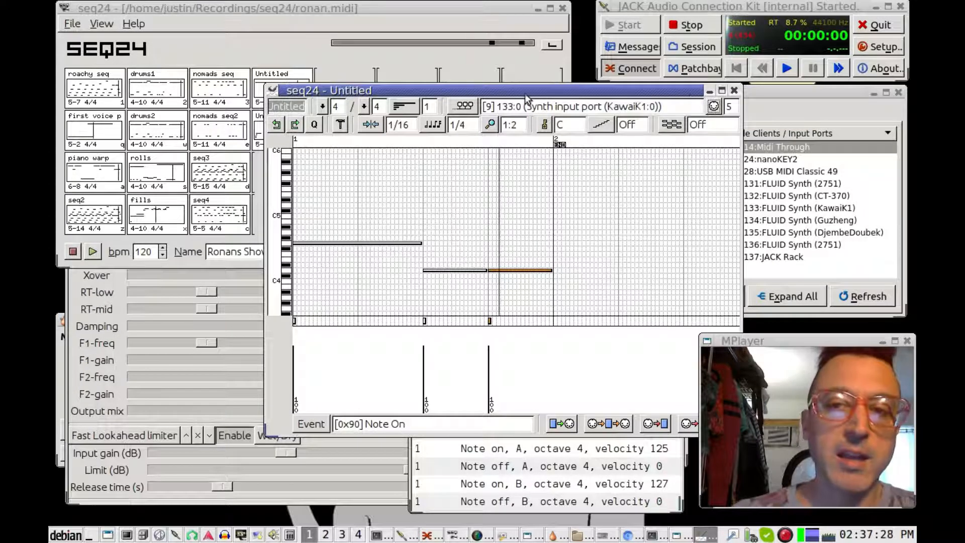
click(711, 109)
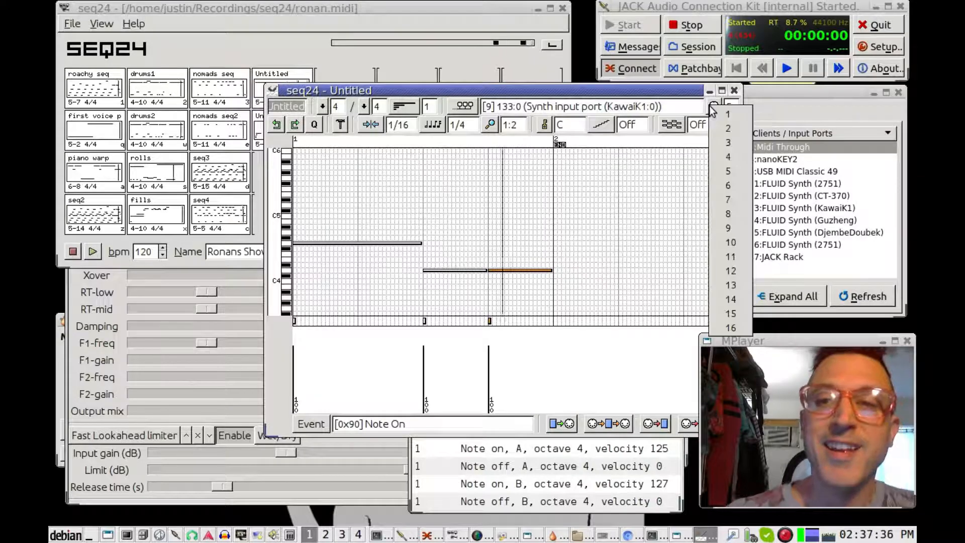
click(674, 96)
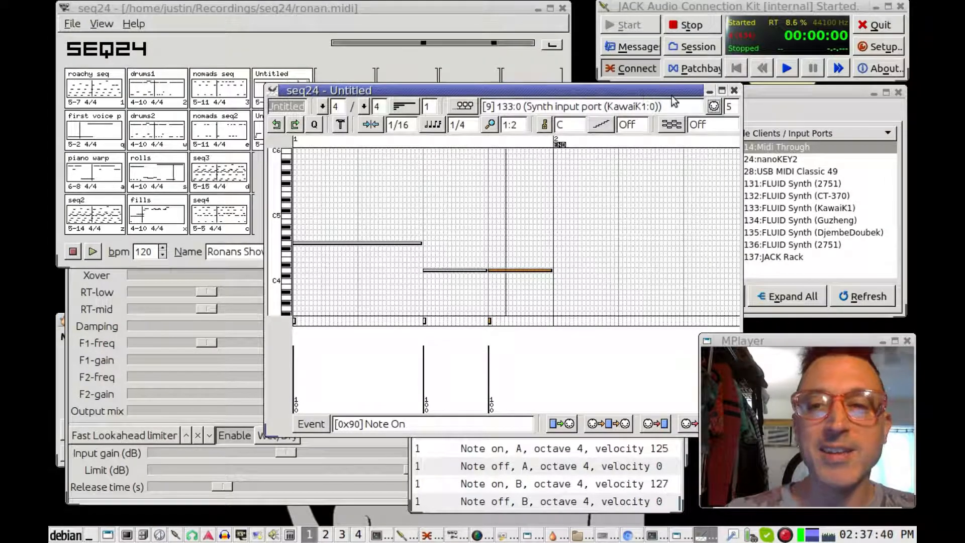
click(734, 90)
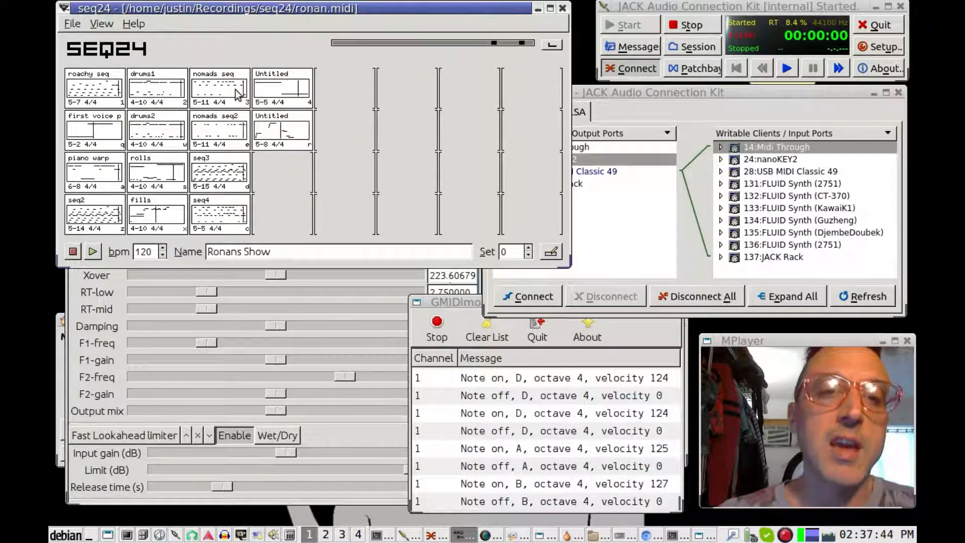
Toggle the new Untitled pattern beside nomads seq on and off, and cut it from the pattern grid.
click(267, 88)
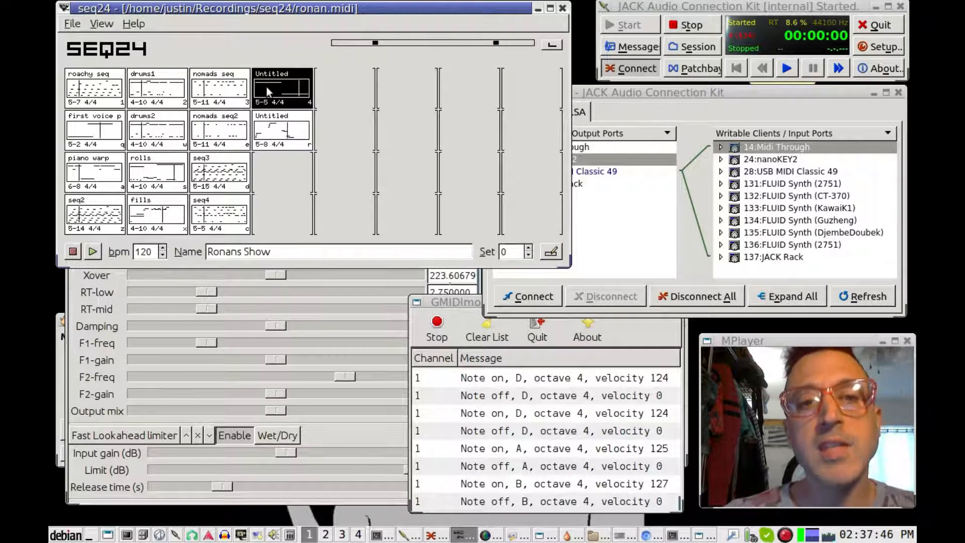
click(267, 87)
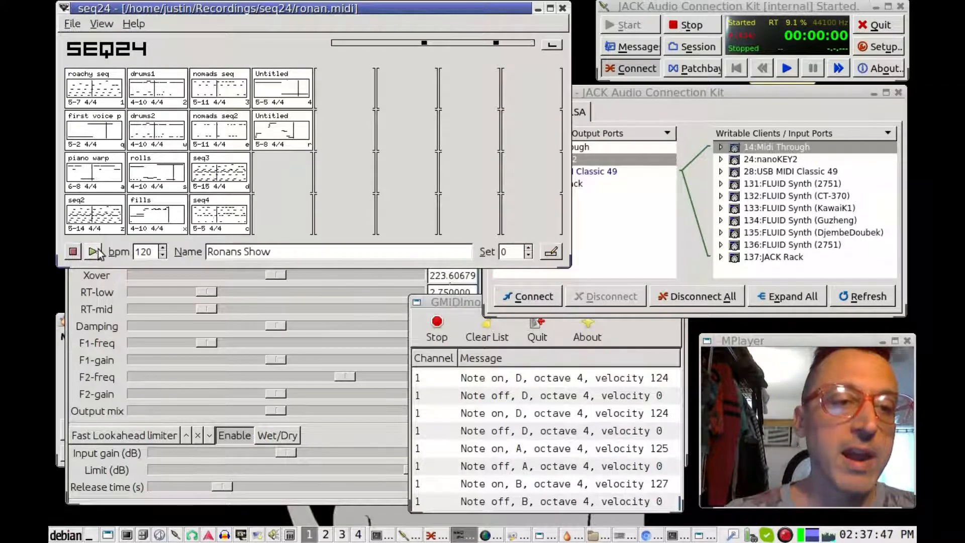
right_click(267, 87)
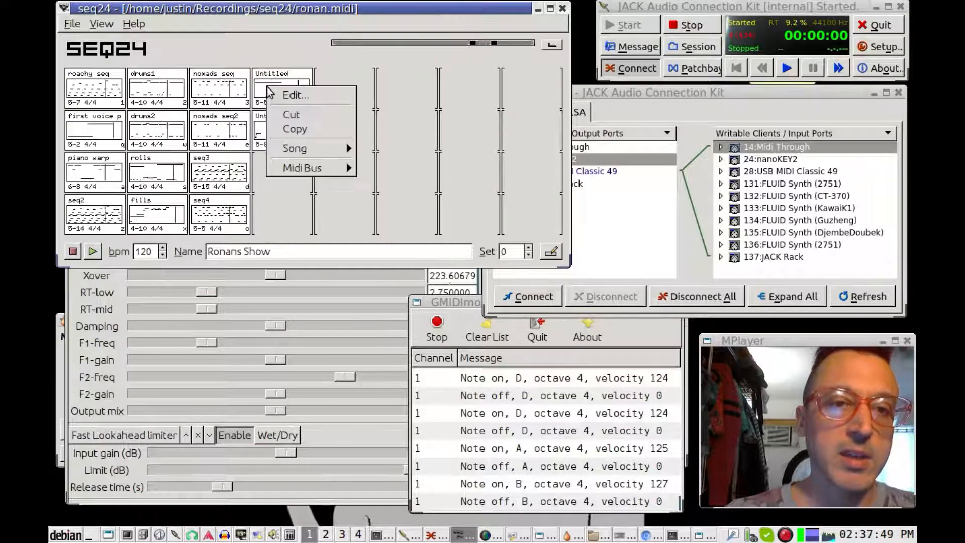
click(291, 114)
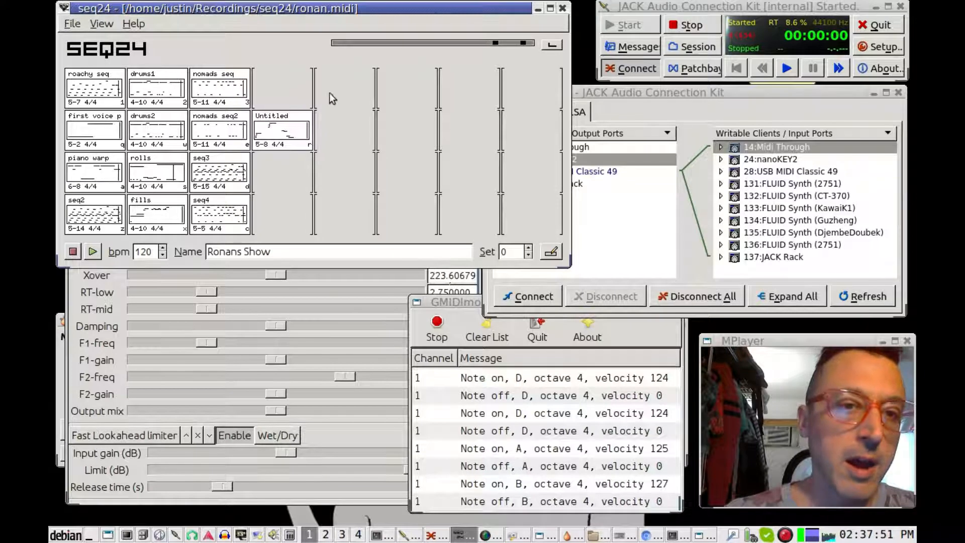
key(space)
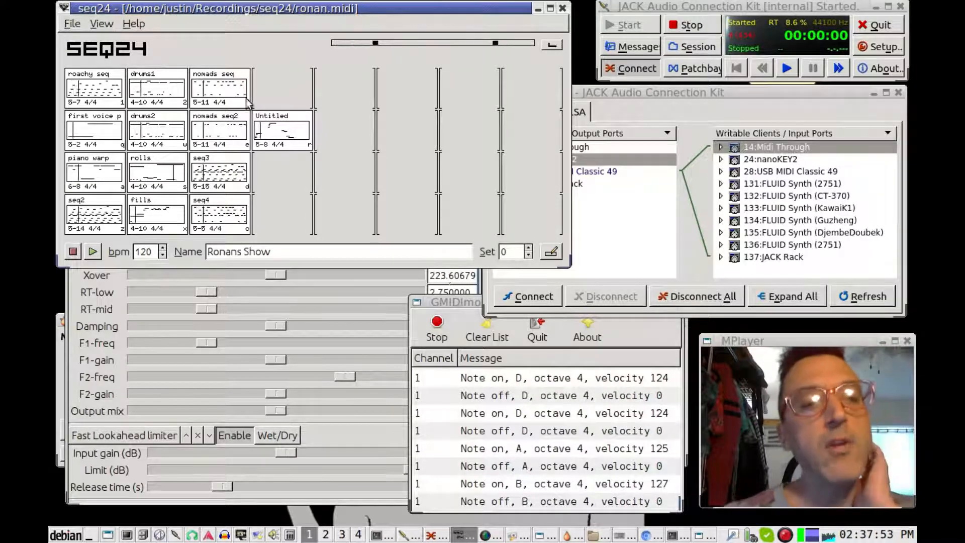
Bring the JACK Rack and Connections windows to the front, shift JACK Rack slightly and widen it a little.
click(70, 288)
click(632, 90)
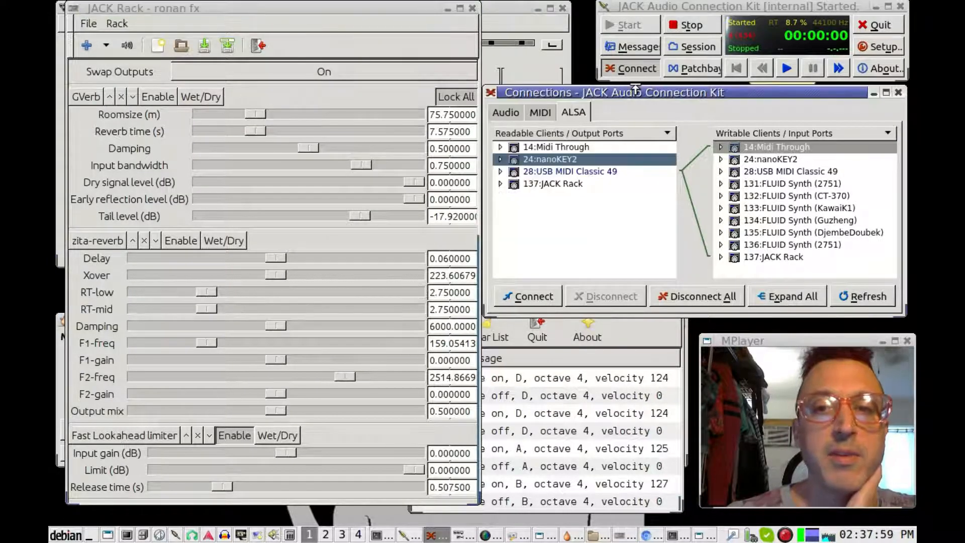
click(297, 12)
mouse_move(297, 12)
mouse_down()
mouse_move(319, 14)
mouse_move(293, 15)
mouse_up()
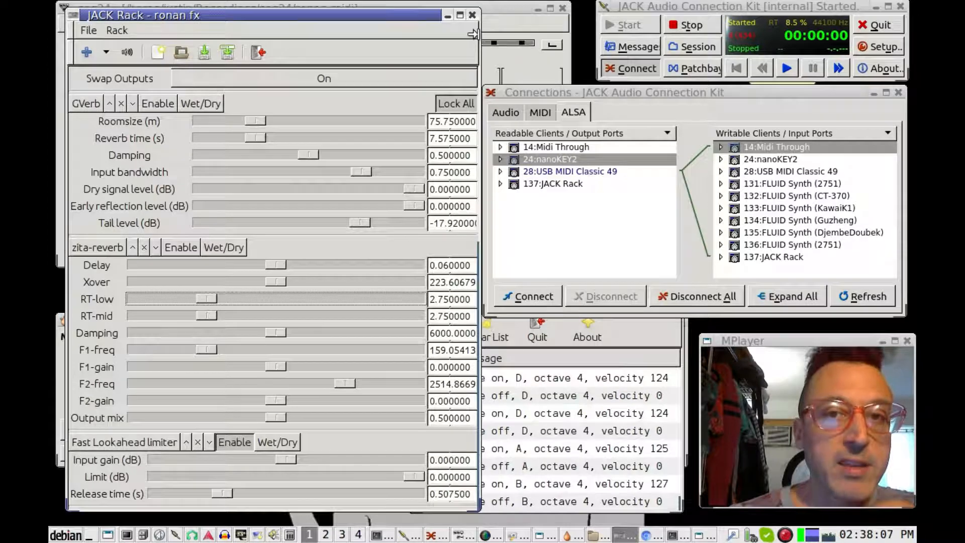
mouse_move(473, 33)
mouse_down()
mouse_move(495, 38)
mouse_move(483, 43)
mouse_up()
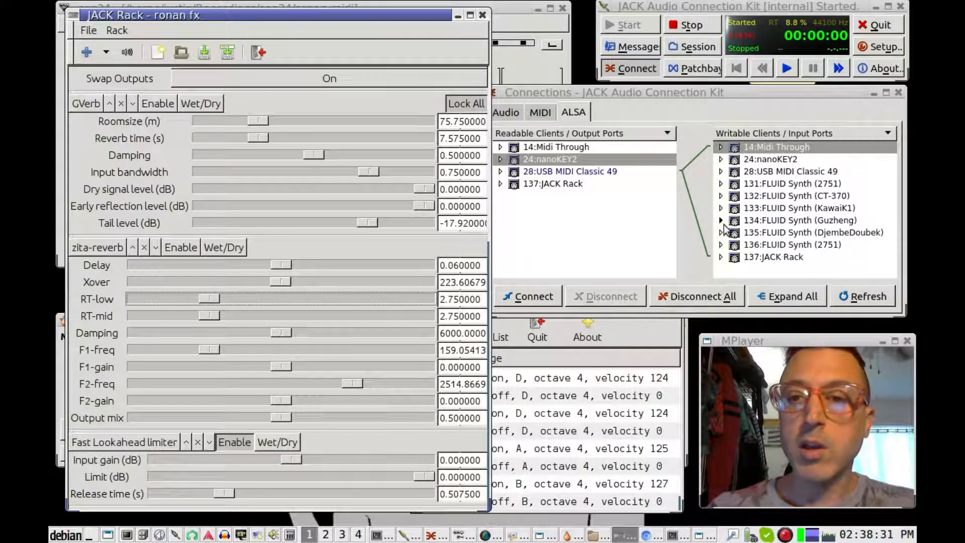
Show the audio connections in JACK and expand the jack_rack input ports and the K1 and jack_rack output ports.
click(724, 101)
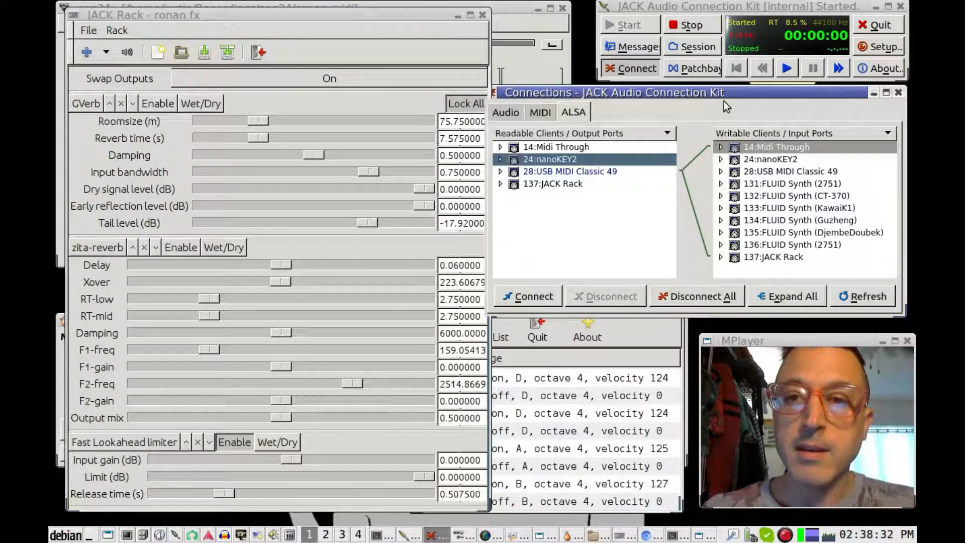
click(507, 115)
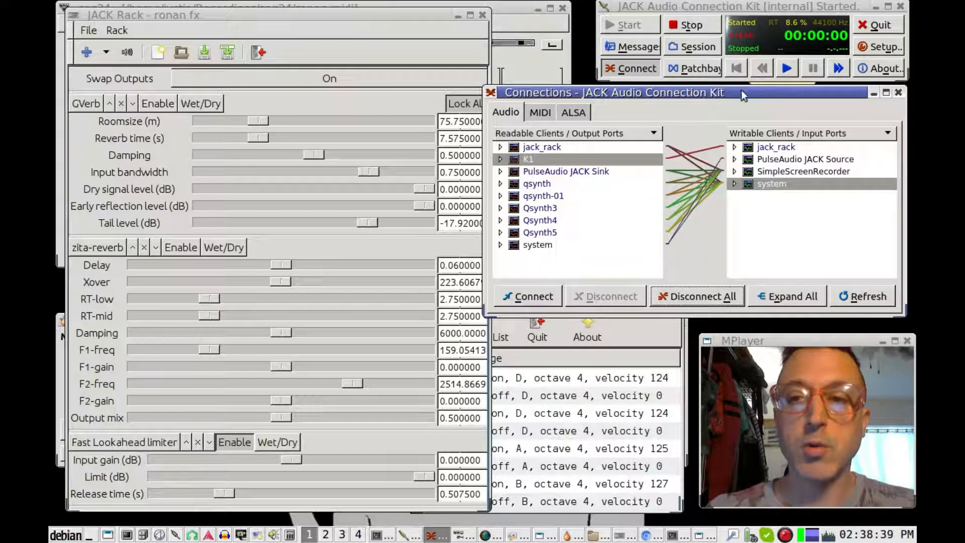
click(734, 148)
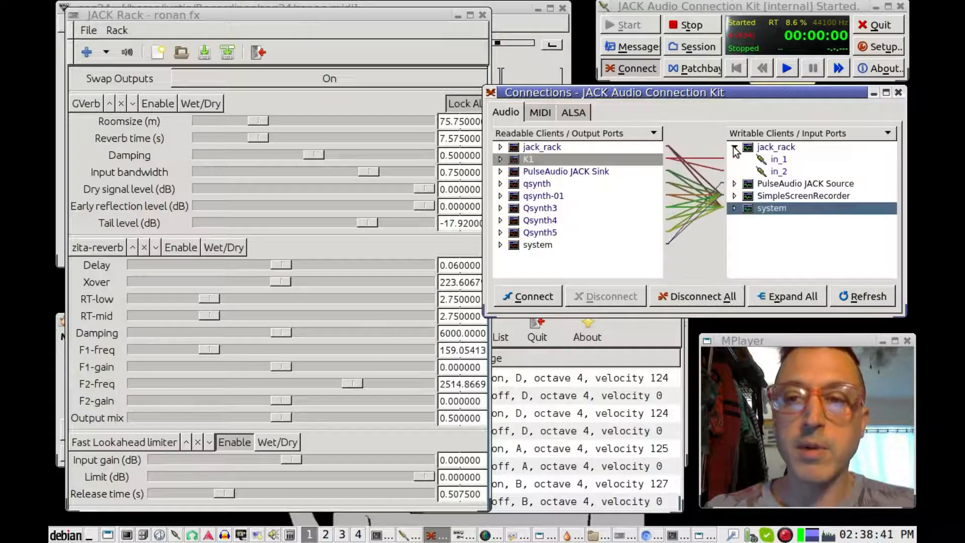
click(500, 160)
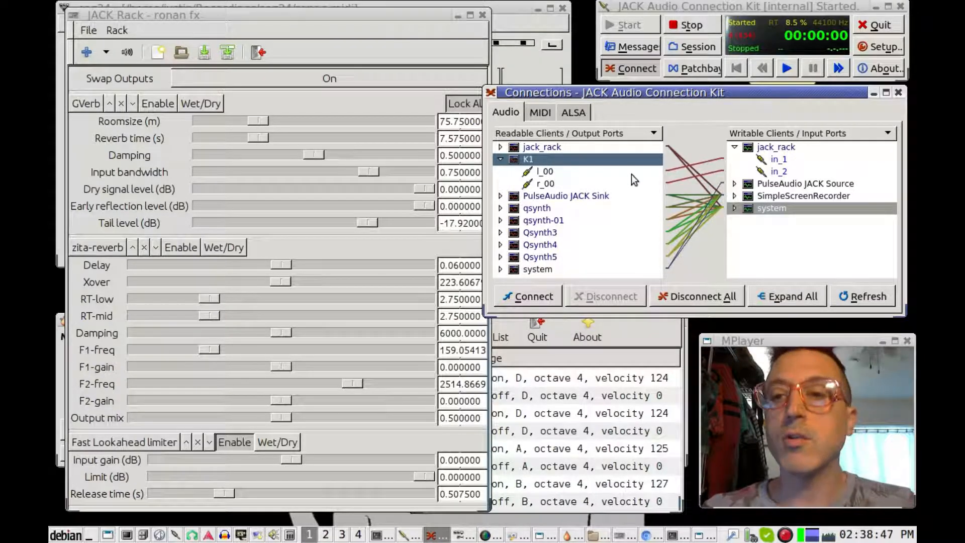
click(500, 147)
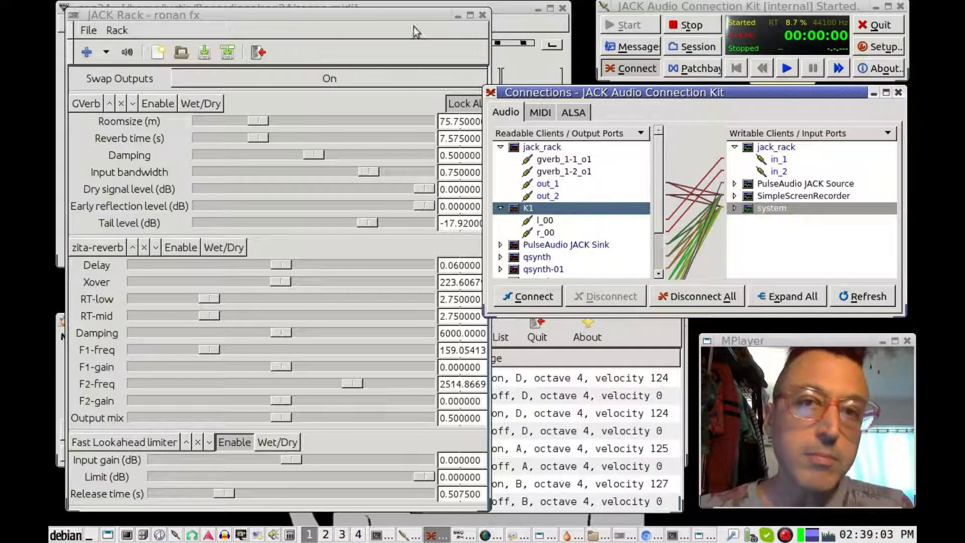
Switch to seq24 and activate the roachy seq pattern.
click(506, 6)
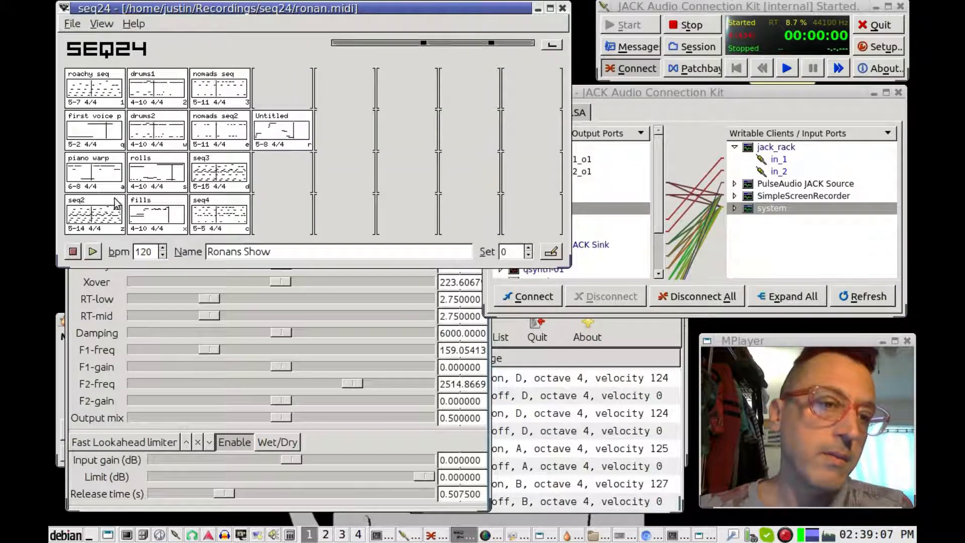
click(94, 90)
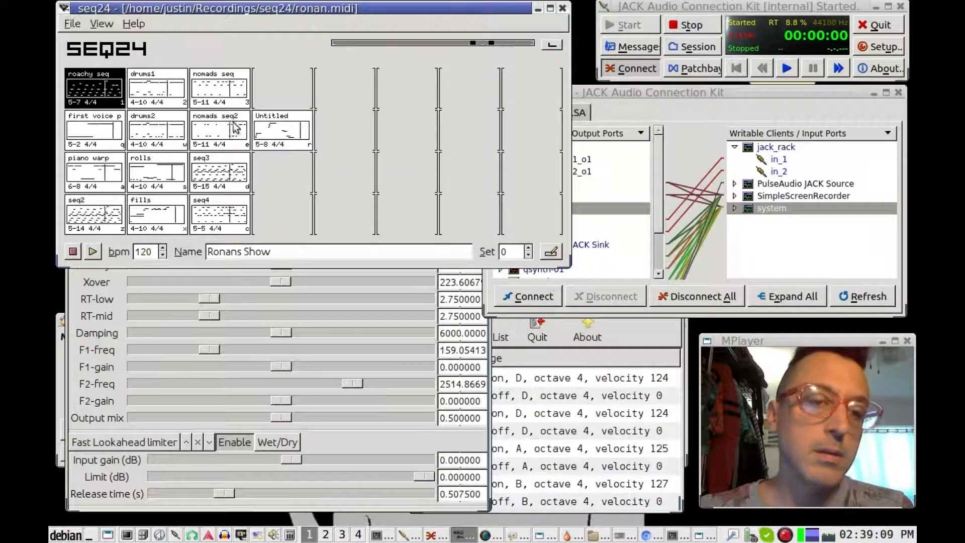
Set JACK Rack's GVerb tail level to about -19.6 dB and bring the AM pitchshifter's pitch shift to about 0.66.
click(72, 287)
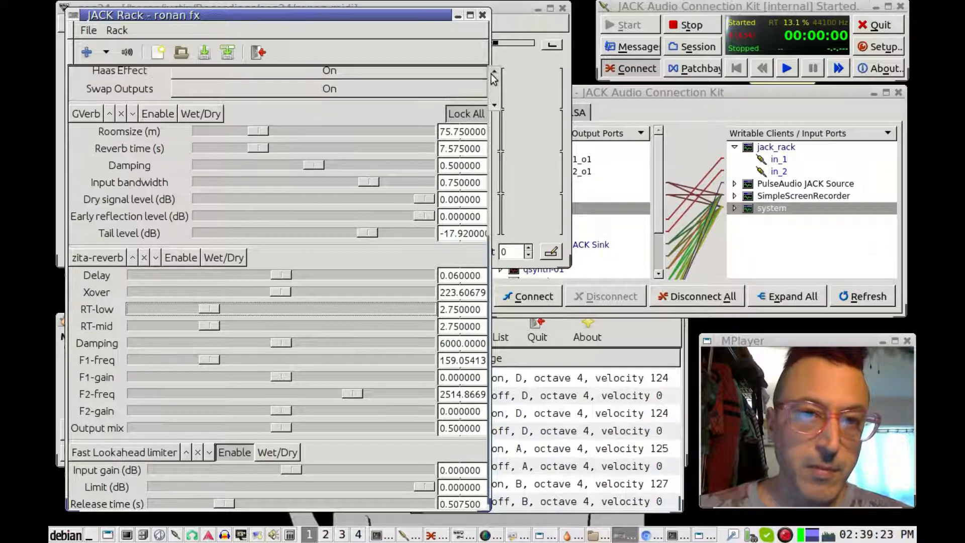
scroll(490, 85, up, 1)
scroll(387, 233, down, 4)
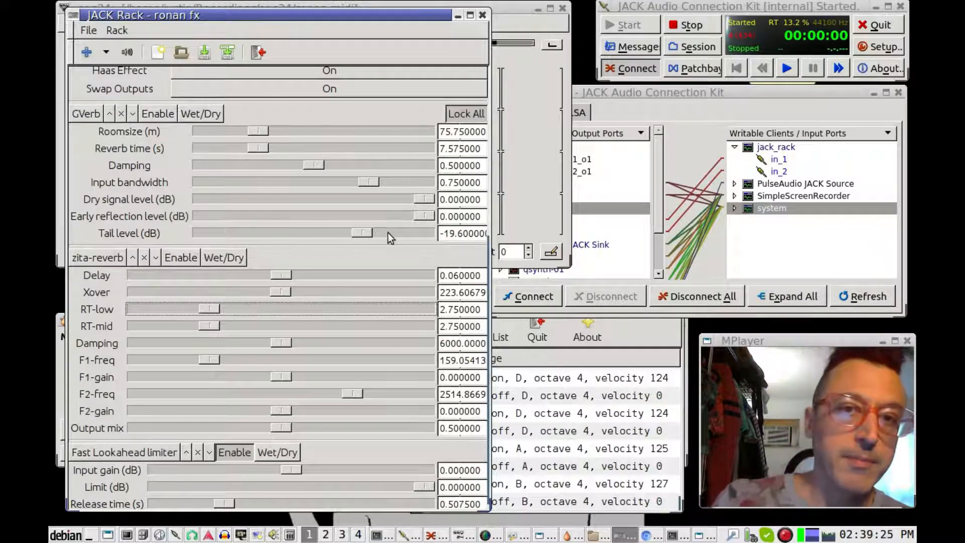
drag(495, 249, 508, 17)
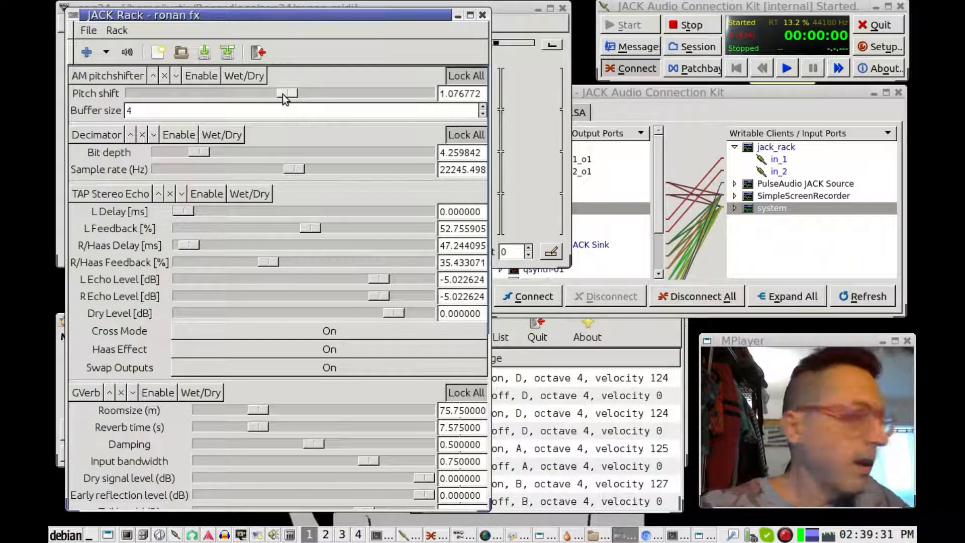
scroll(283, 94, up, 5)
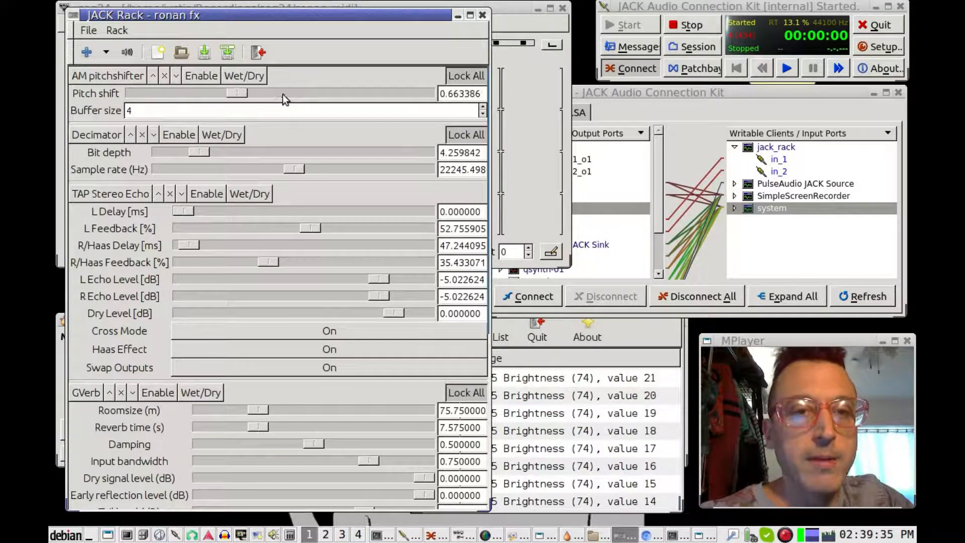
Bring the GMIDImonitor window forward, nudge it aside, and stop playback in seq24.
click(670, 341)
drag(583, 306, 576, 306)
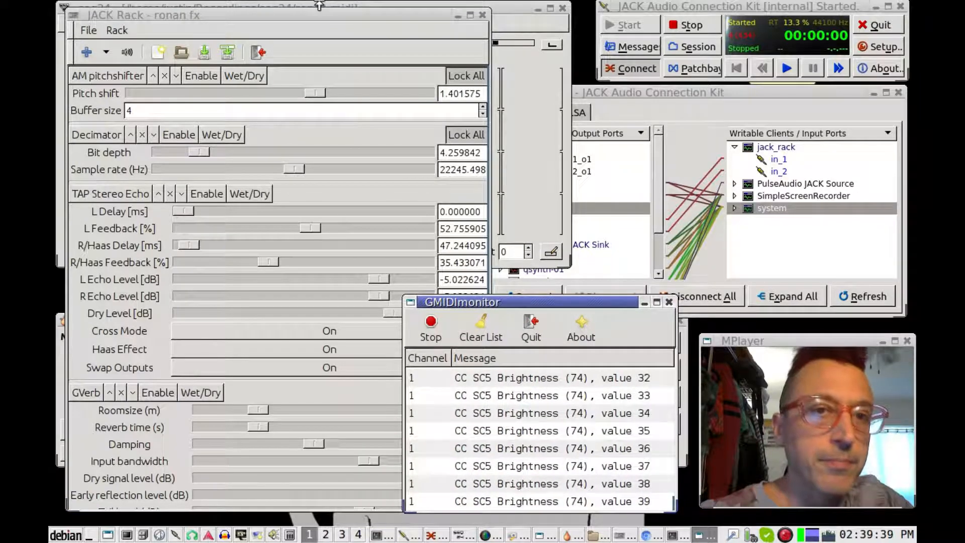
click(320, 6)
click(74, 251)
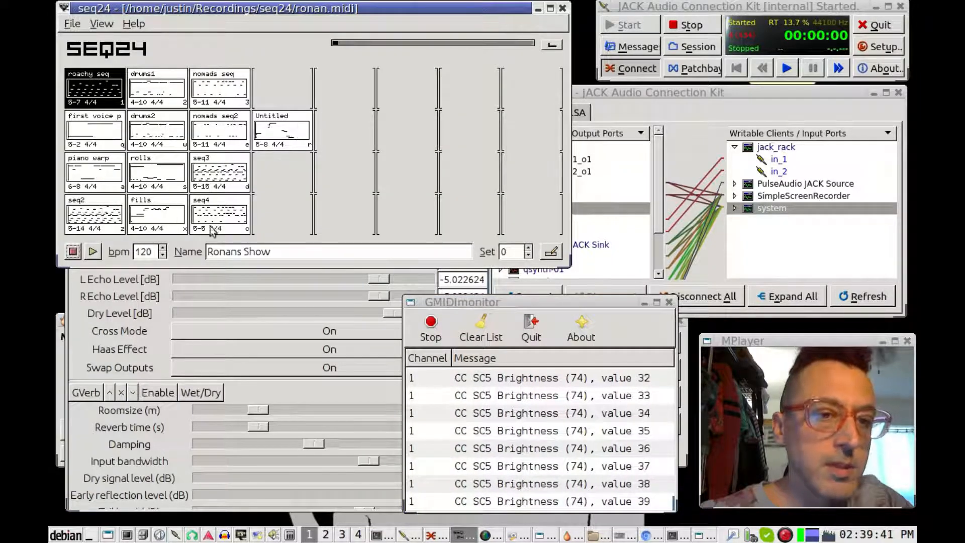
Examine the controller messages in GMIDImonitor and the option for adding MIDI control to JACK Rack's Pitch shift.
click(581, 302)
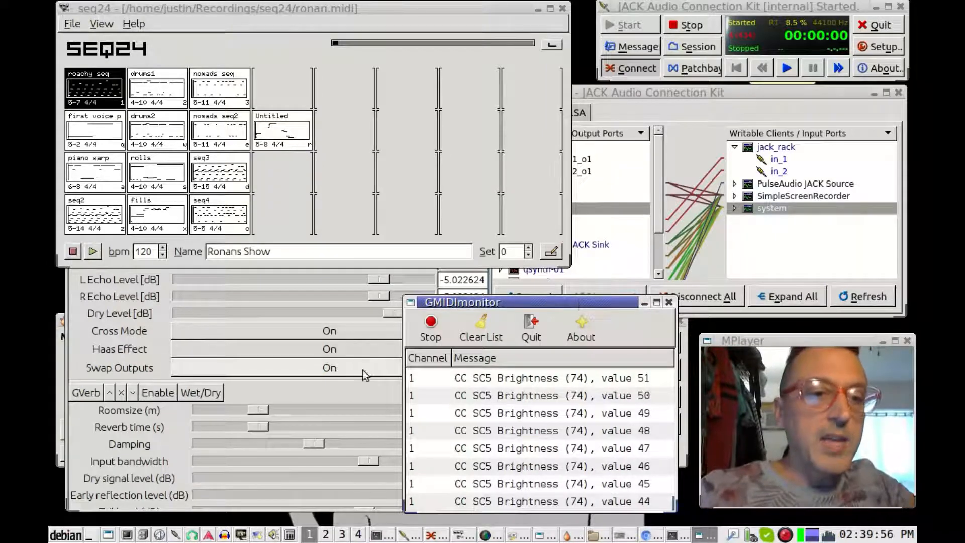
click(80, 363)
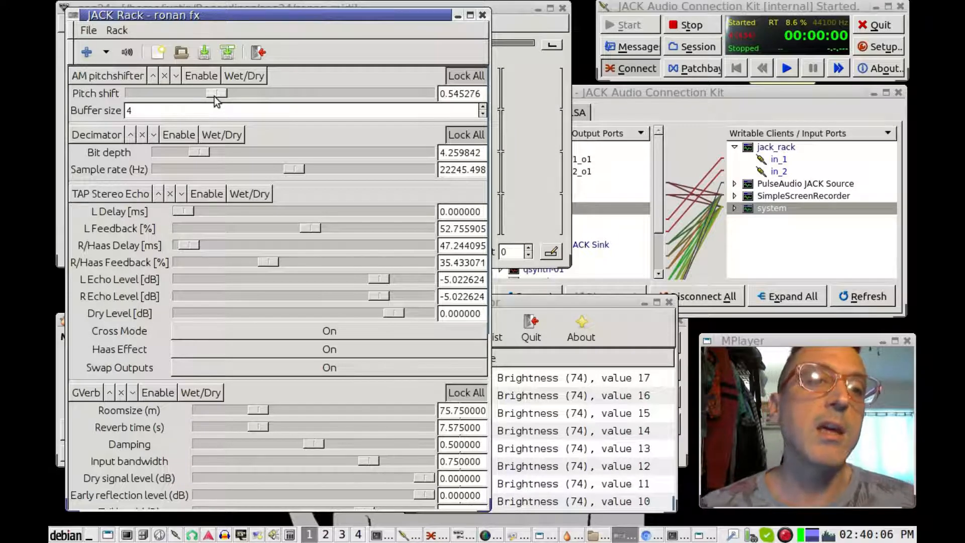
right_click(214, 96)
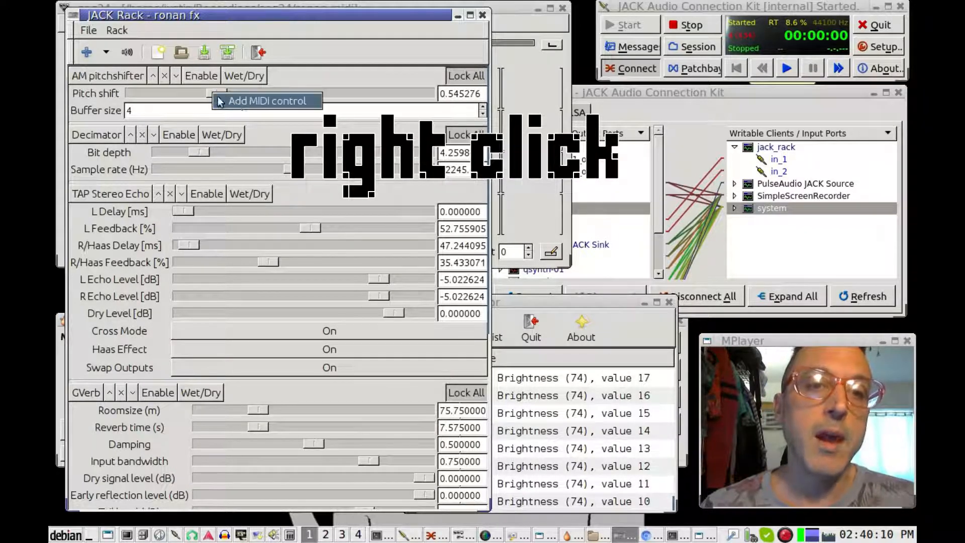
click(398, 70)
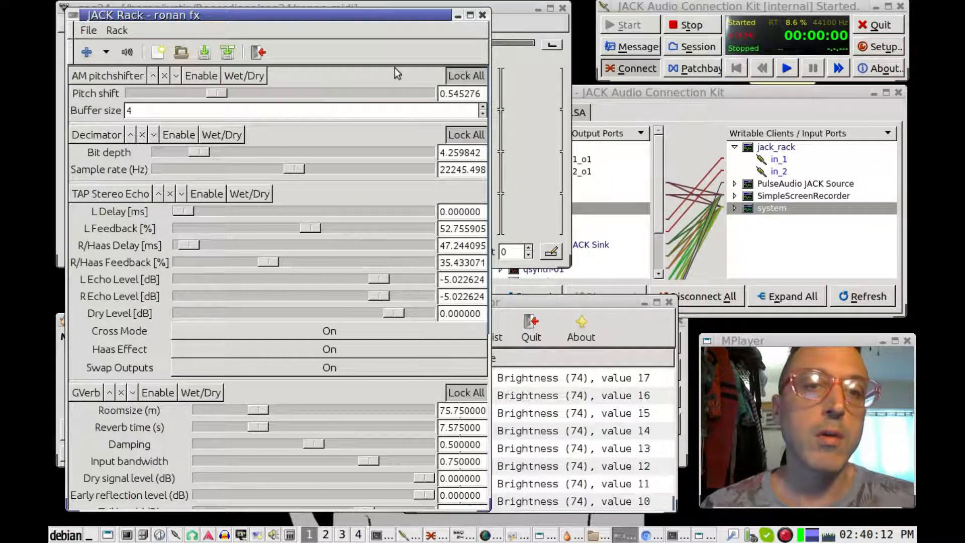
Open JACK Rack's MIDI controls list and examine the controller number and value range assigned to the AM pitchshifter's Pitch shift.
click(117, 32)
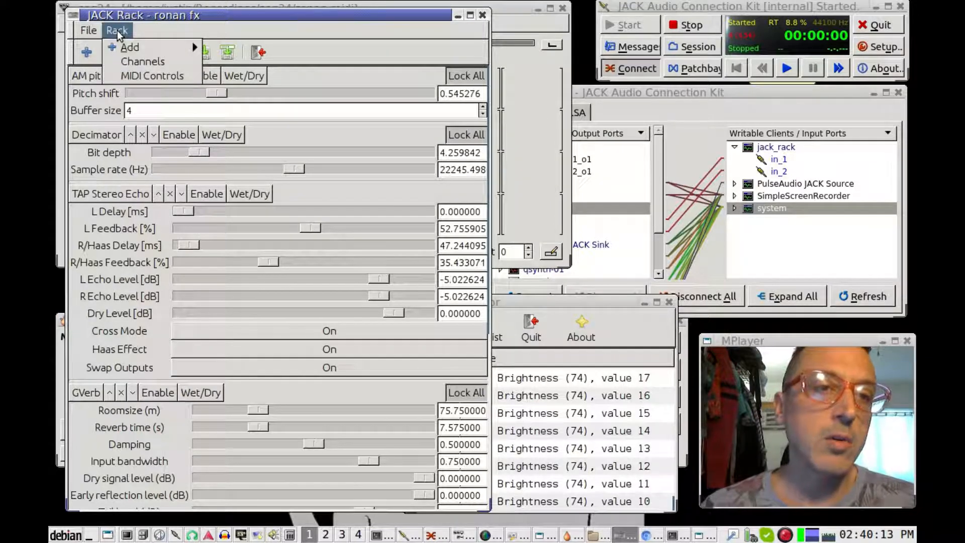
click(135, 74)
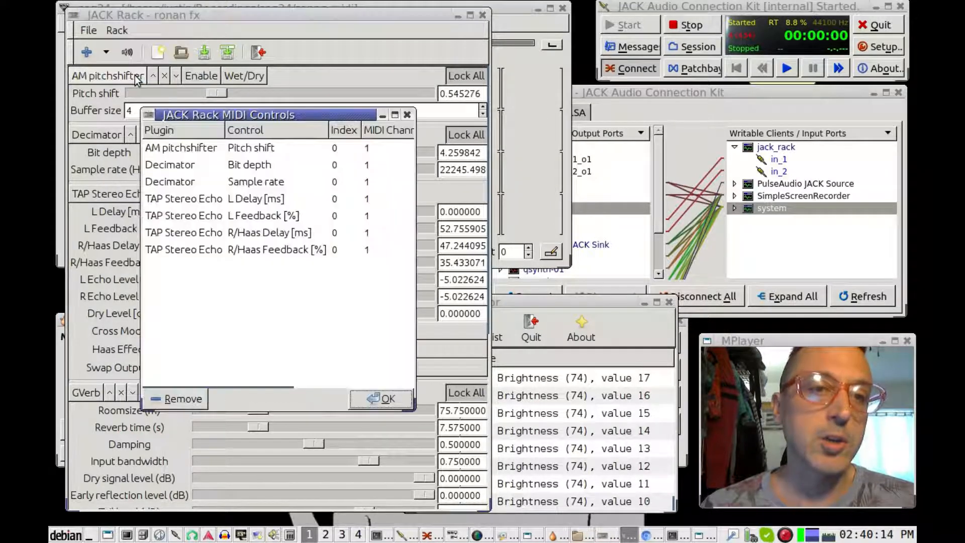
click(206, 146)
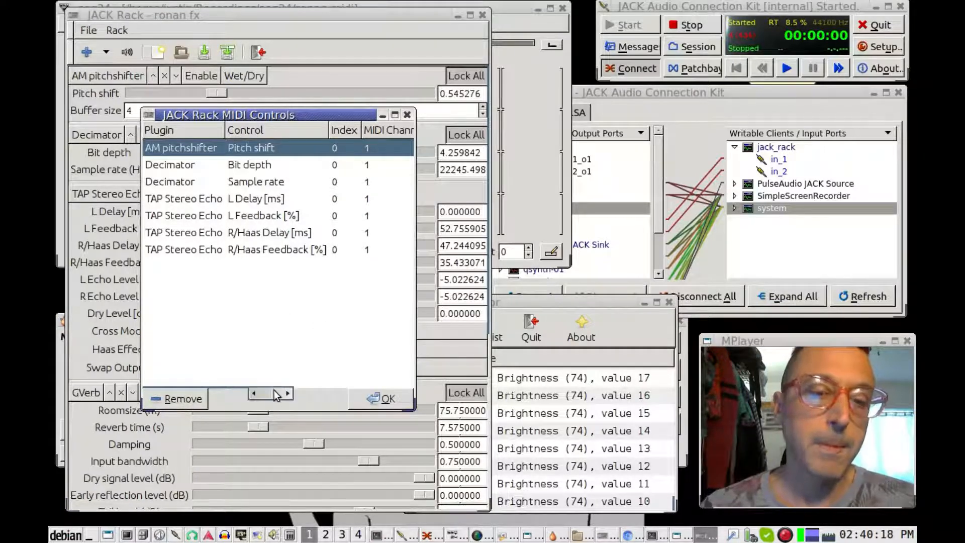
drag(276, 394, 309, 395)
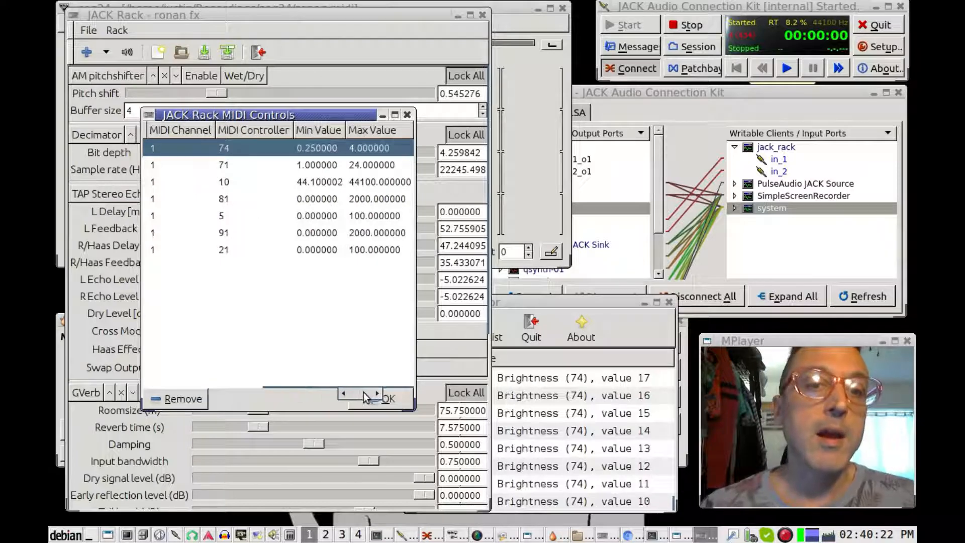
drag(276, 114, 357, 138)
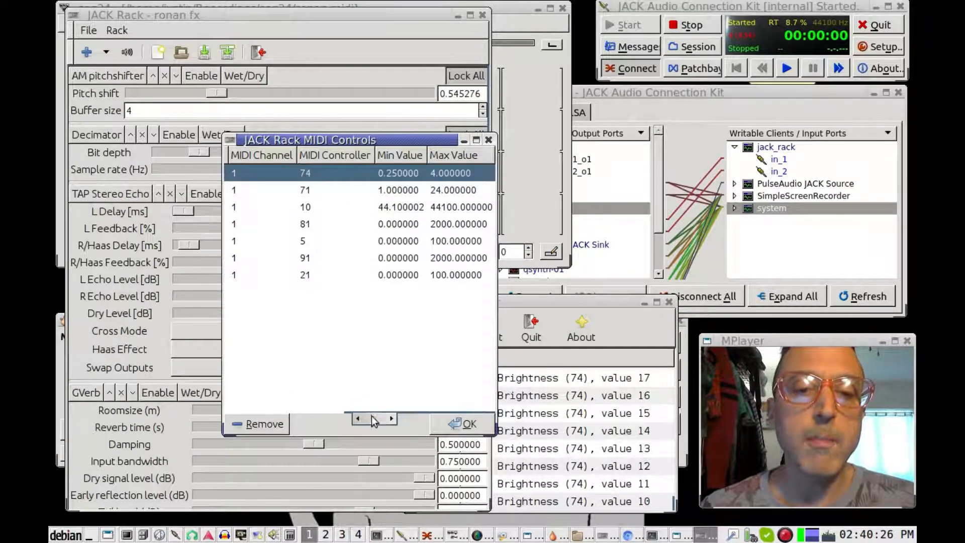
drag(371, 415, 396, 420)
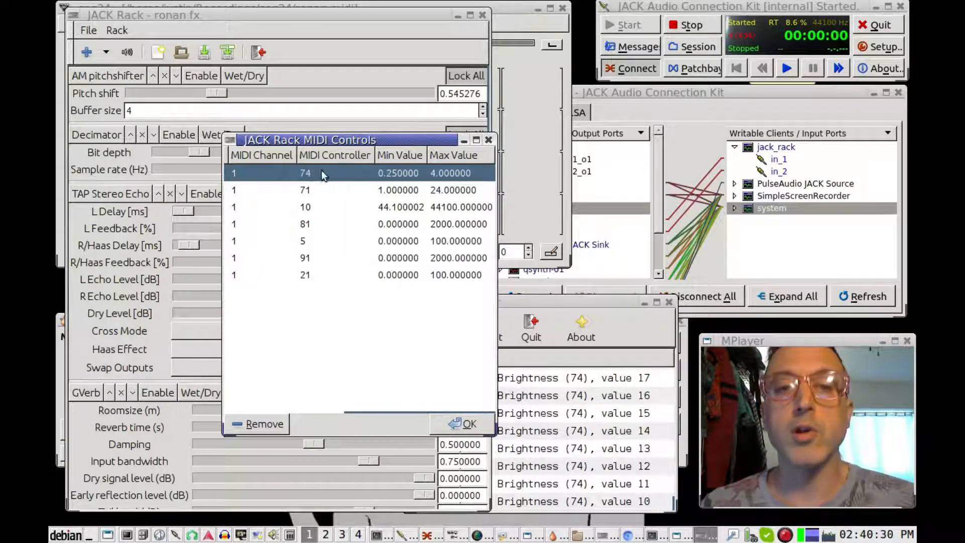
Compare the incoming controller messages in GMIDImonitor with the MIDI controller number assigned to the AM pitchshifter's Pitch shift.
click(593, 301)
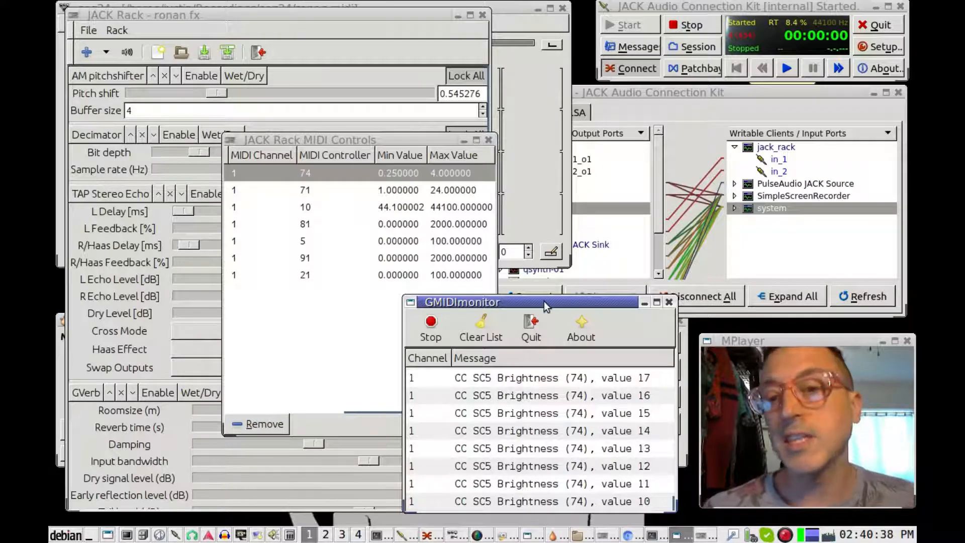
mouse_move(544, 301)
mouse_down()
mouse_move(562, 251)
mouse_move(577, 290)
mouse_move(543, 284)
mouse_up()
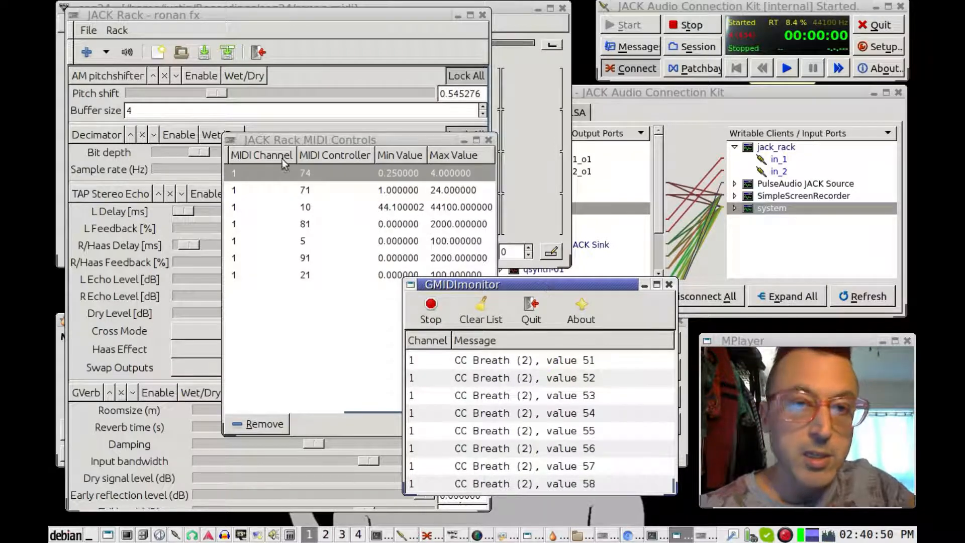
click(372, 136)
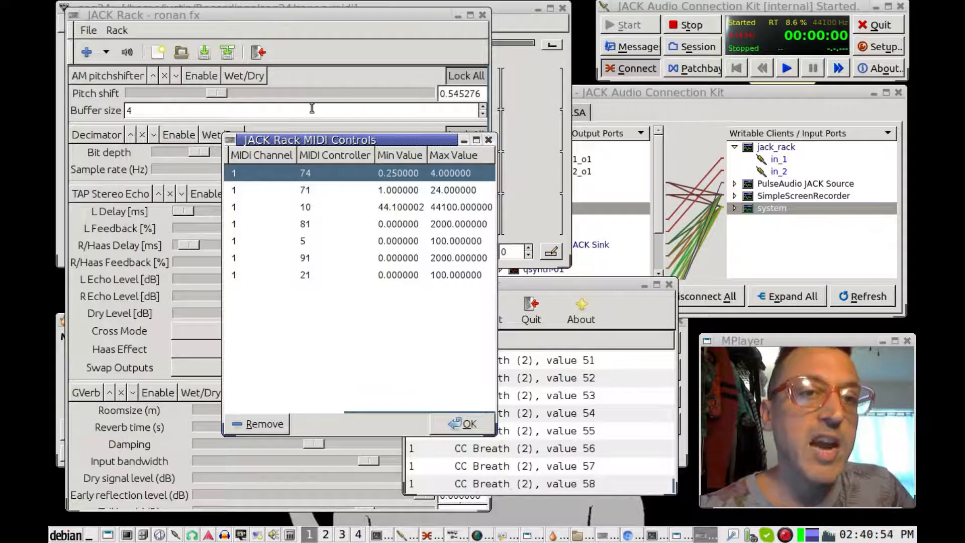
click(309, 172)
click(324, 174)
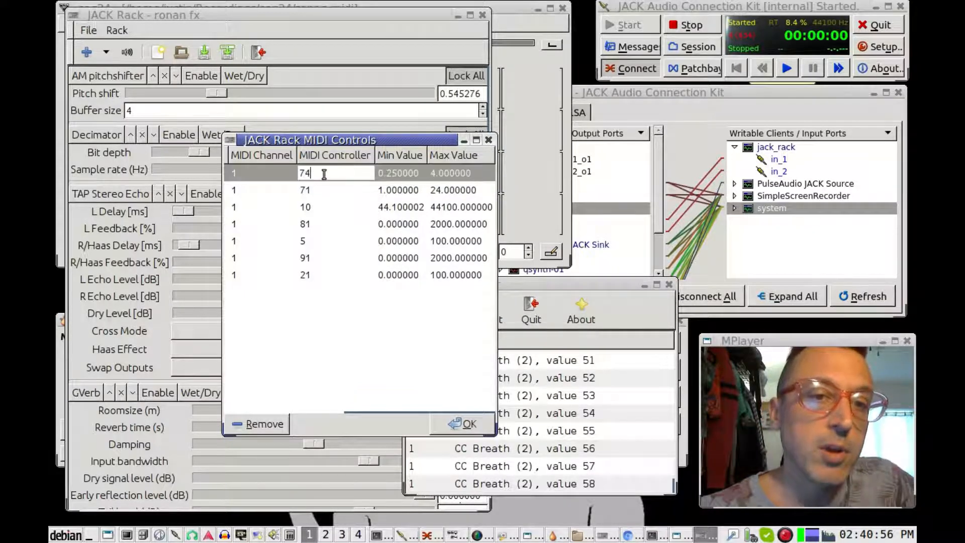
click(296, 394)
drag(554, 281, 593, 265)
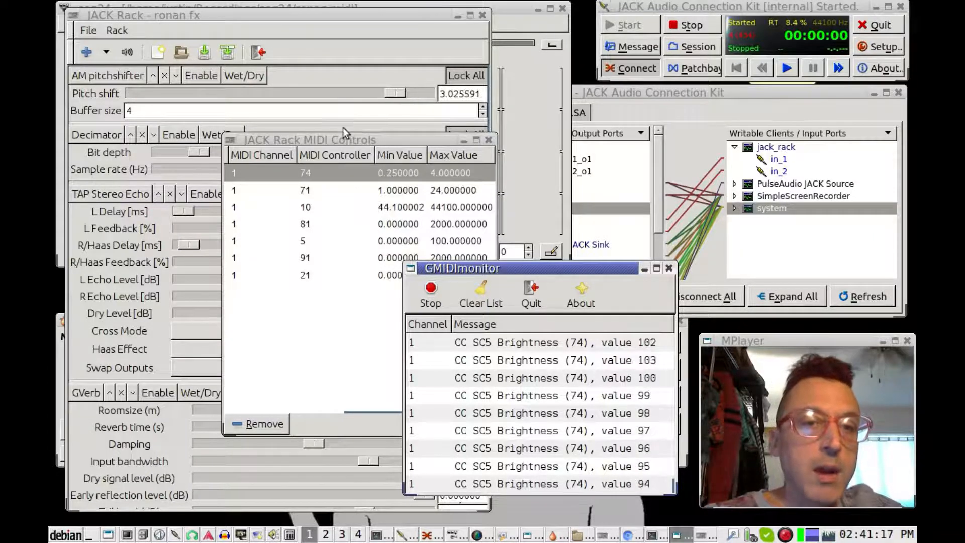
Close JACK Rack's MIDI controls list and move the GMIDImonitor window clear of the rack.
click(349, 138)
click(314, 173)
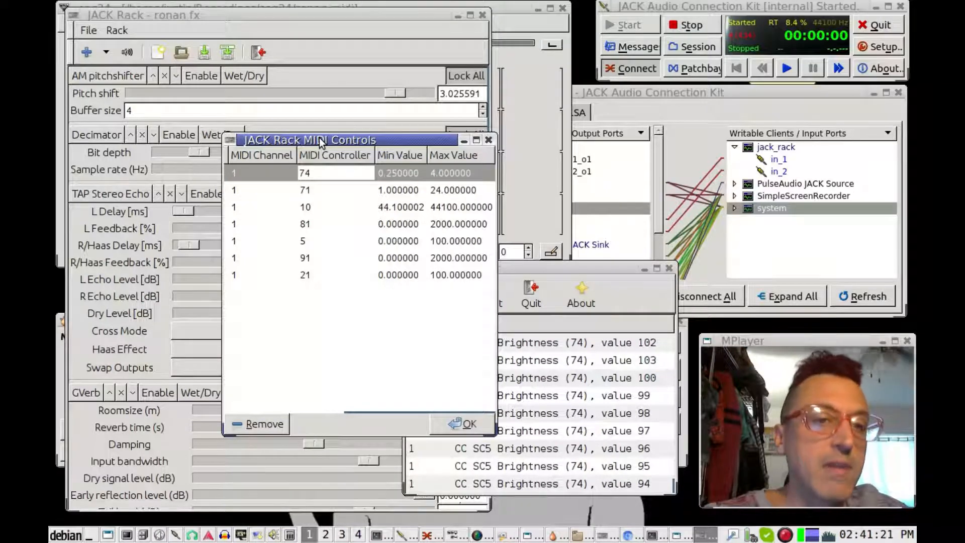
click(463, 423)
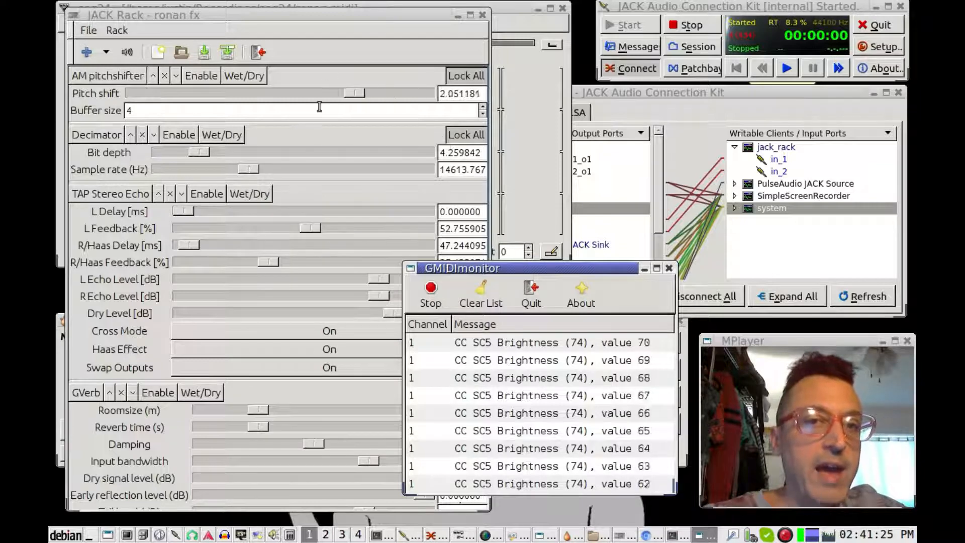
drag(533, 275, 727, 171)
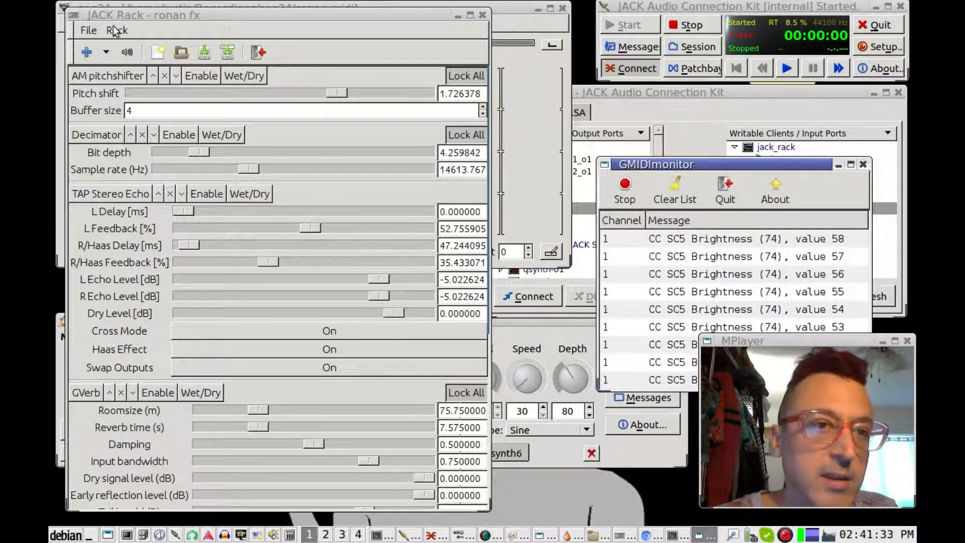
Add the Tape Delay Simulation plugin from the Simulators category to the rack, accepting its lack of real-time capability.
click(87, 52)
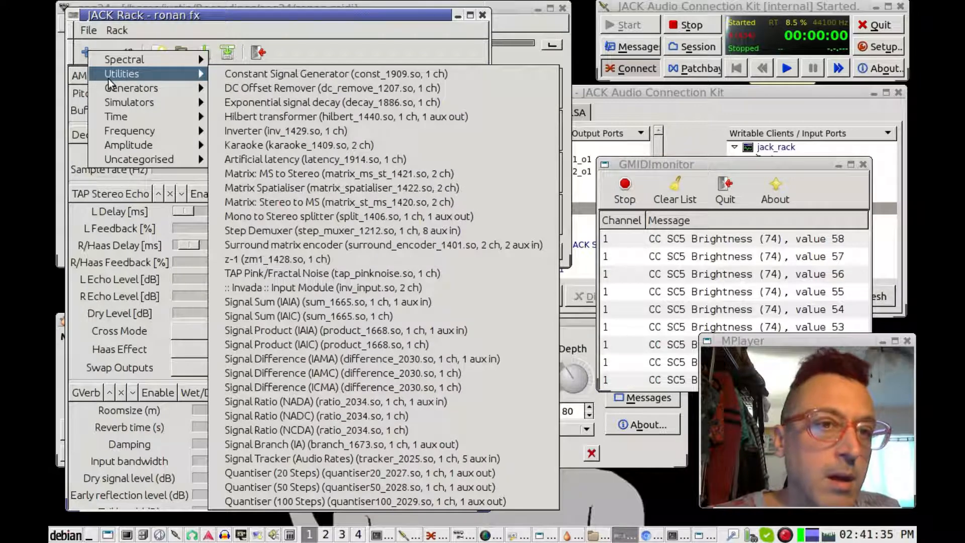
mouse_move(123, 105)
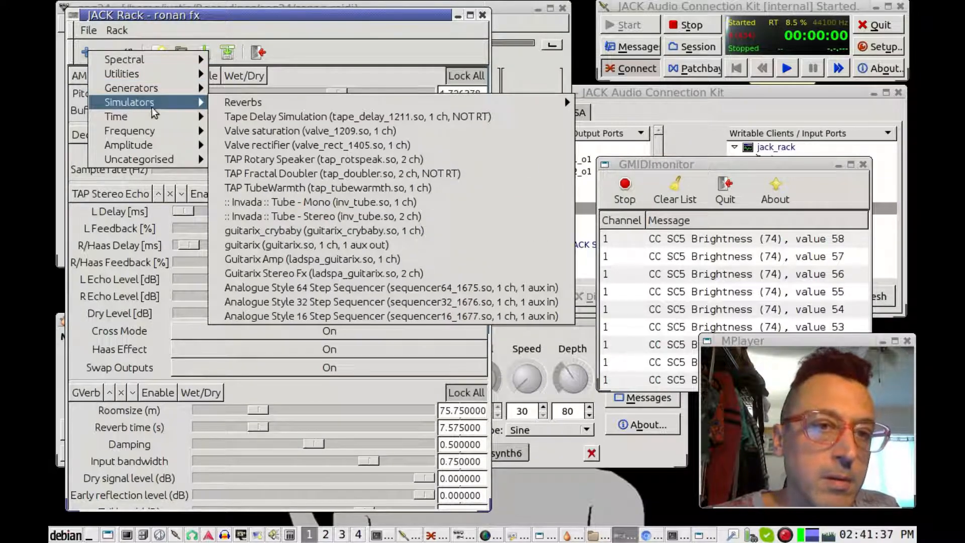
click(248, 116)
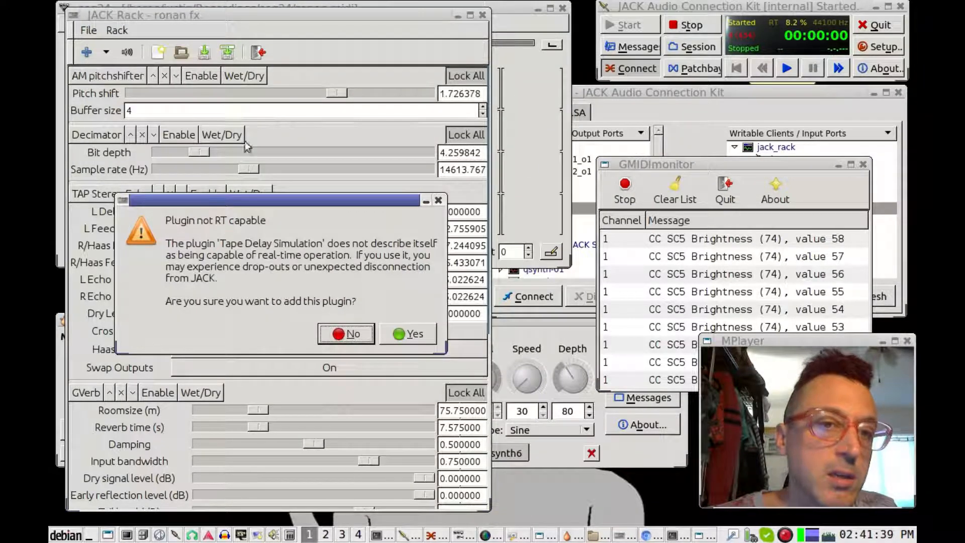
click(408, 334)
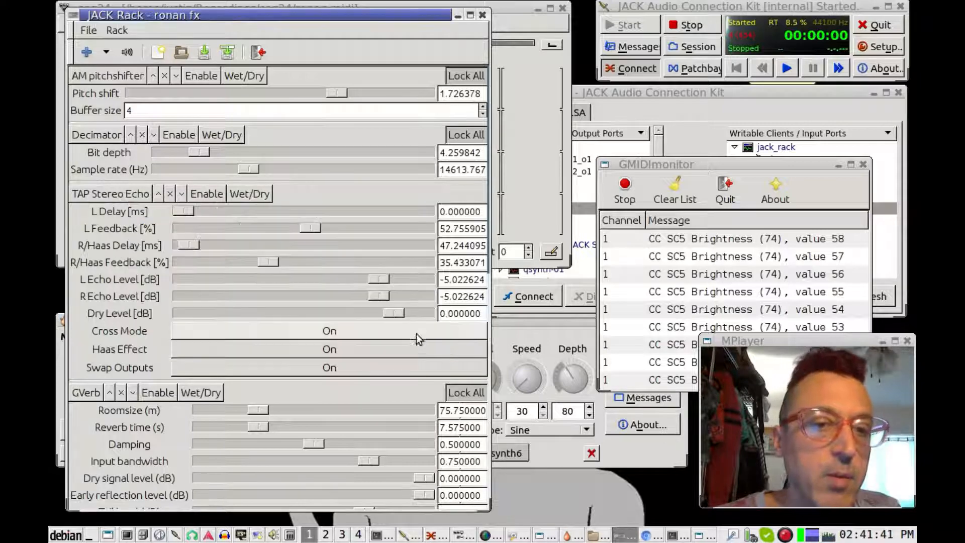
Add a MIDI control to the Tape speed parameter of the Tape Delay Simulation.
drag(488, 173, 460, 441)
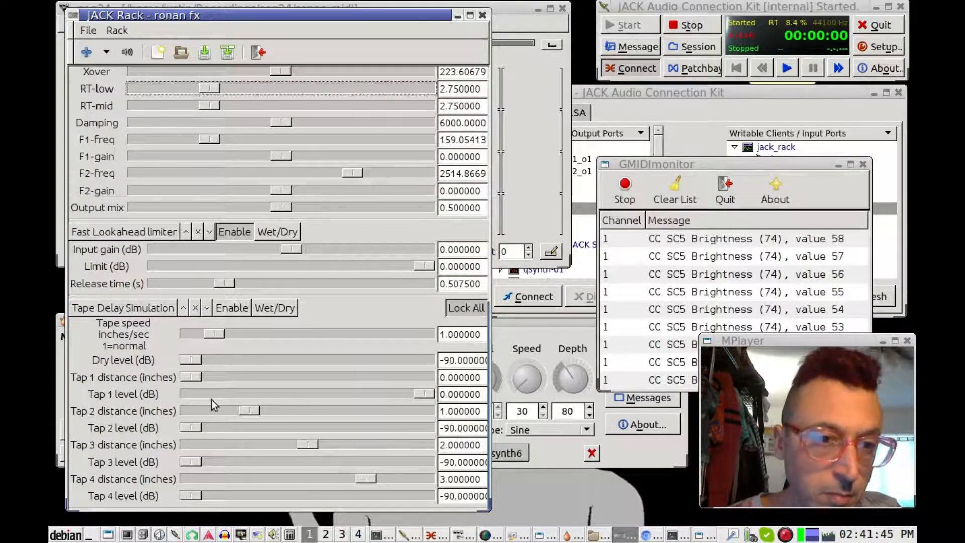
click(211, 333)
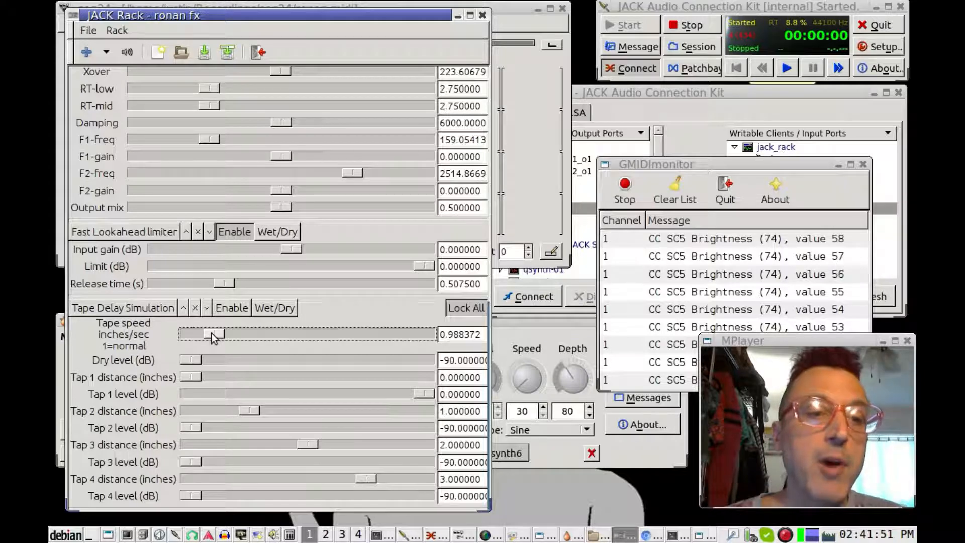
right_click(211, 332)
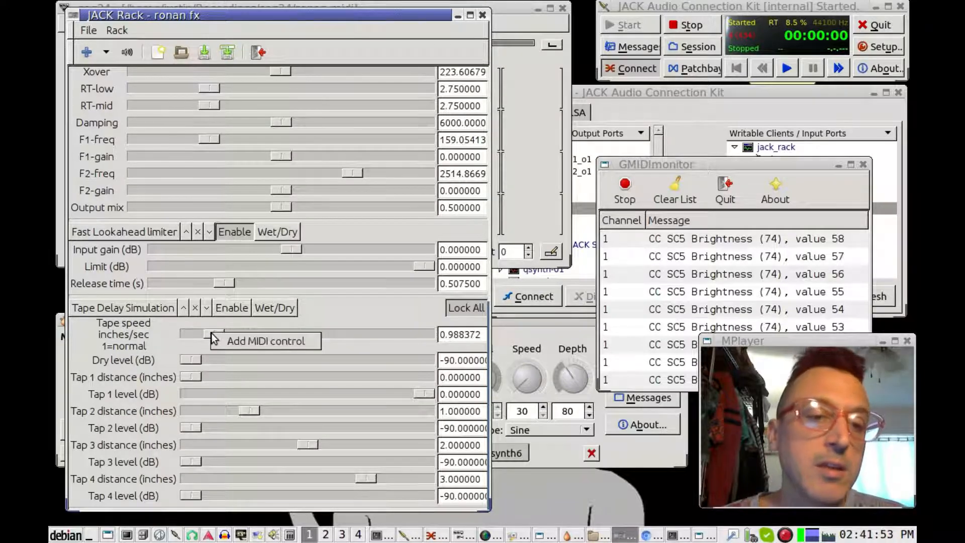
click(228, 338)
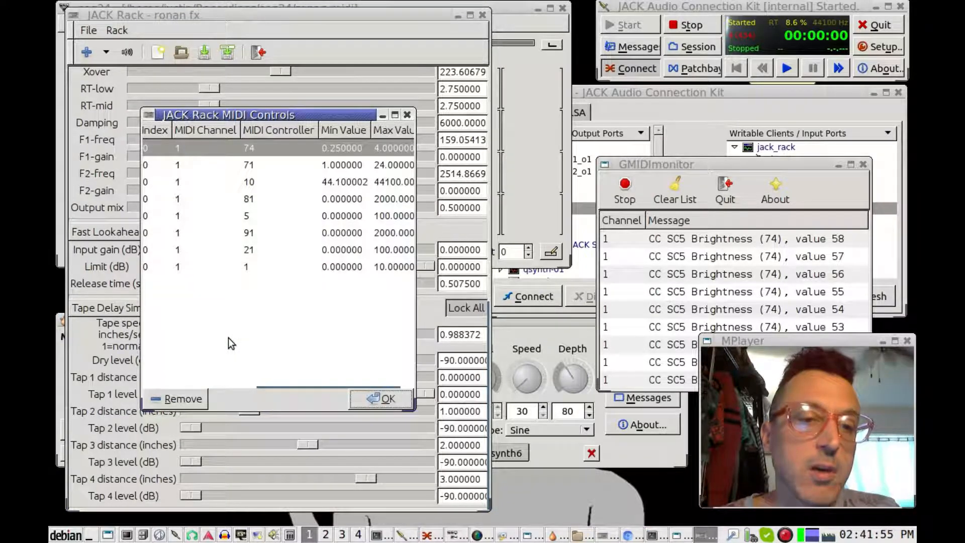
Review the Tape speed entry in the MIDI controls list and place GMIDImonitor beside it to read incoming controller messages.
drag(289, 394, 148, 395)
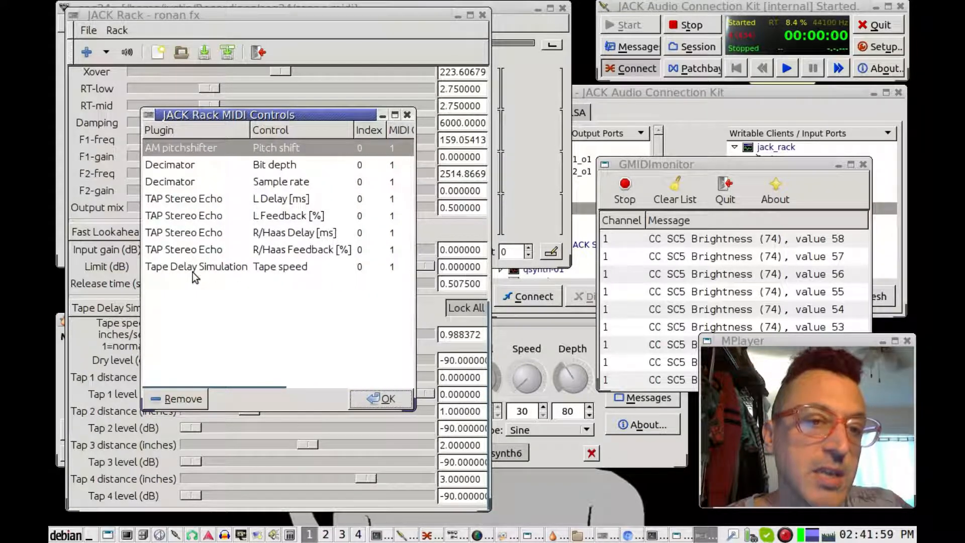
drag(251, 394, 371, 408)
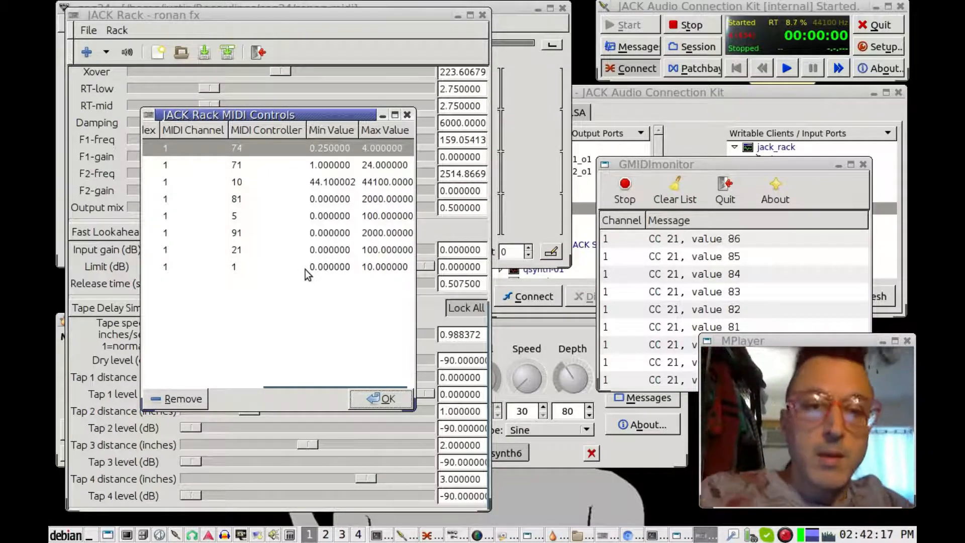
click(725, 170)
drag(725, 174, 628, 157)
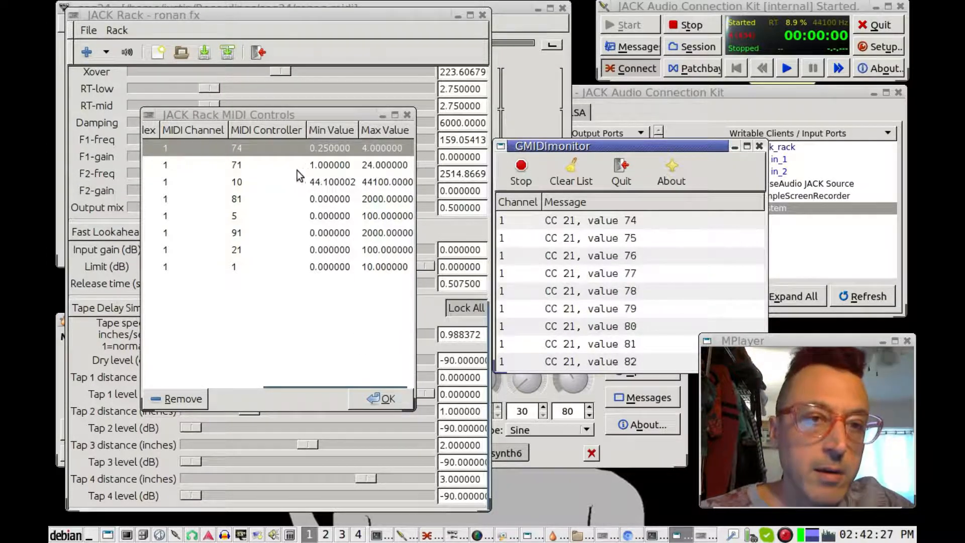
Assign MIDI controller 21 to the Tape Delay Simulation's Tape speed.
click(236, 268)
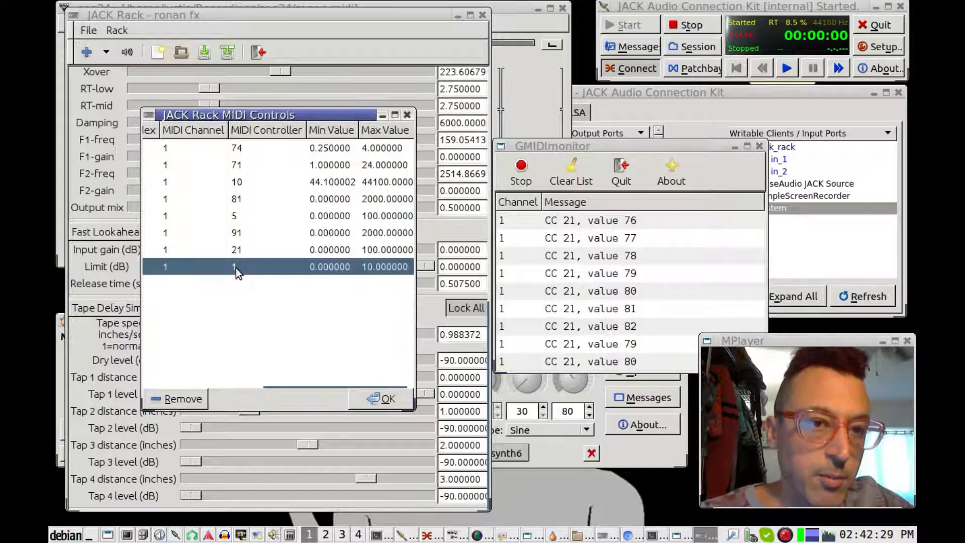
click(233, 264)
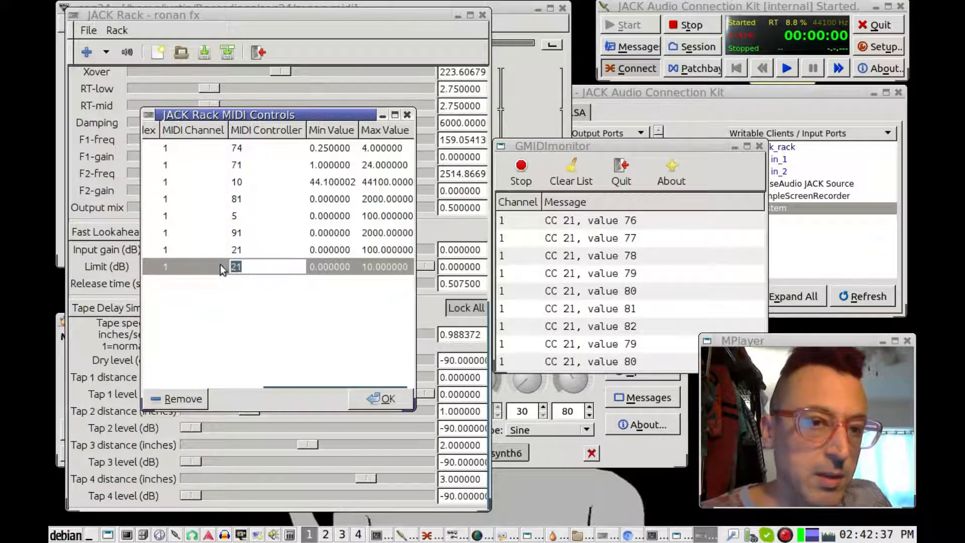
key(Return)
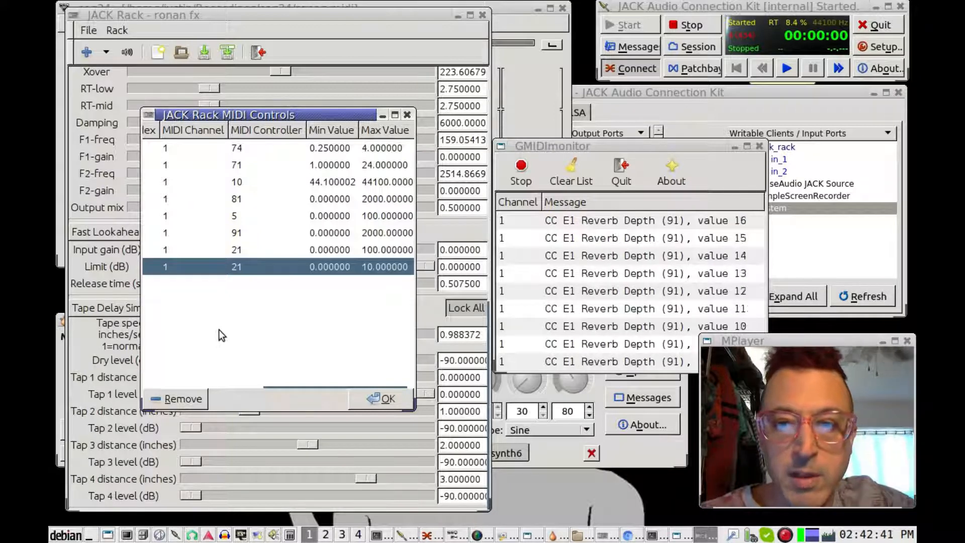
Set the Tape speed entry's MIDI controller to 19 and close the MIDI controls list.
click(236, 267)
drag(246, 271, 223, 257)
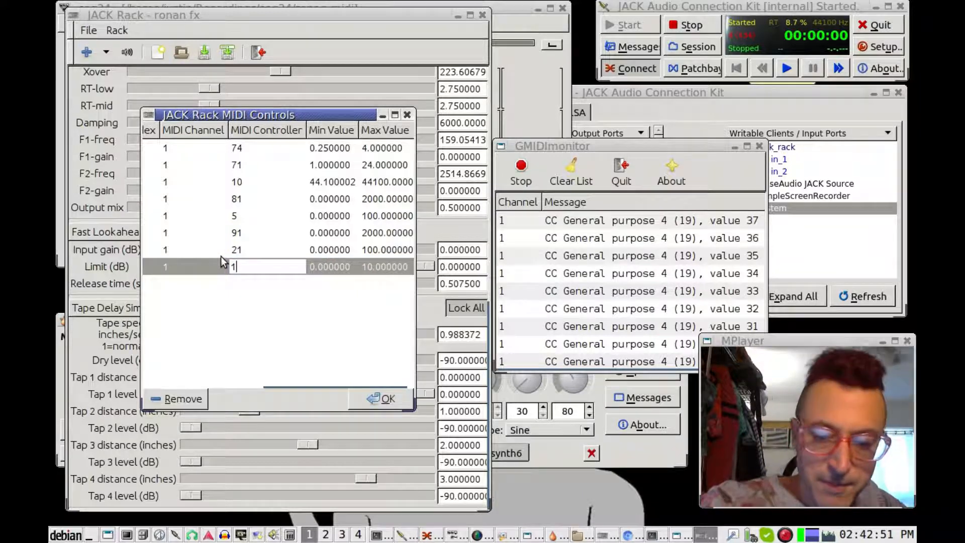
text(19)
key(Return)
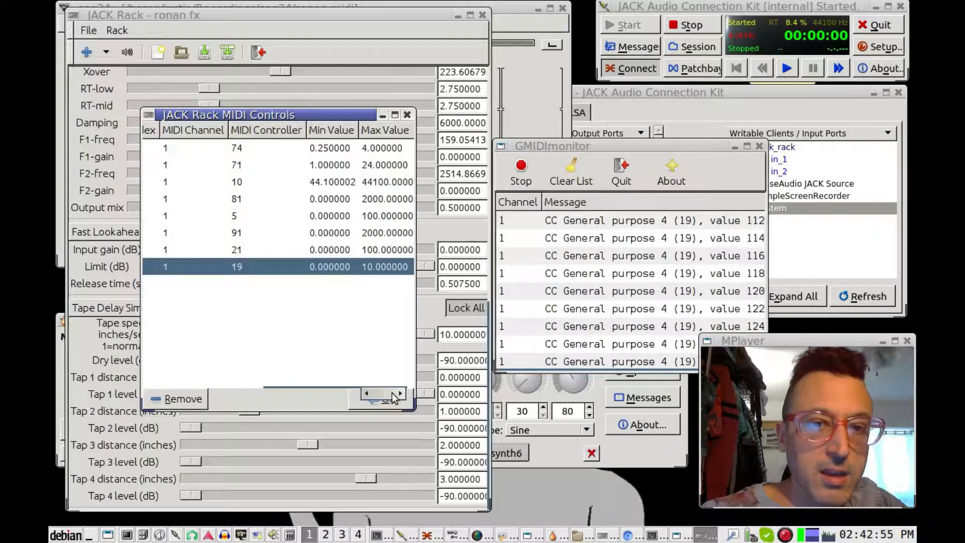
click(381, 398)
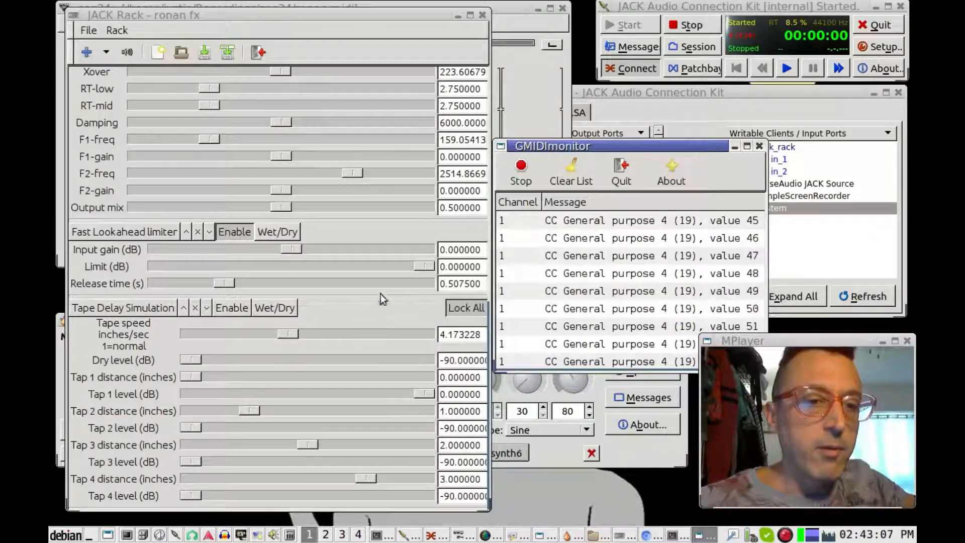
Start playback in seq24 and audition the Tape Delay Simulation in JACK Rack by enabling and disabling it.
click(496, 80)
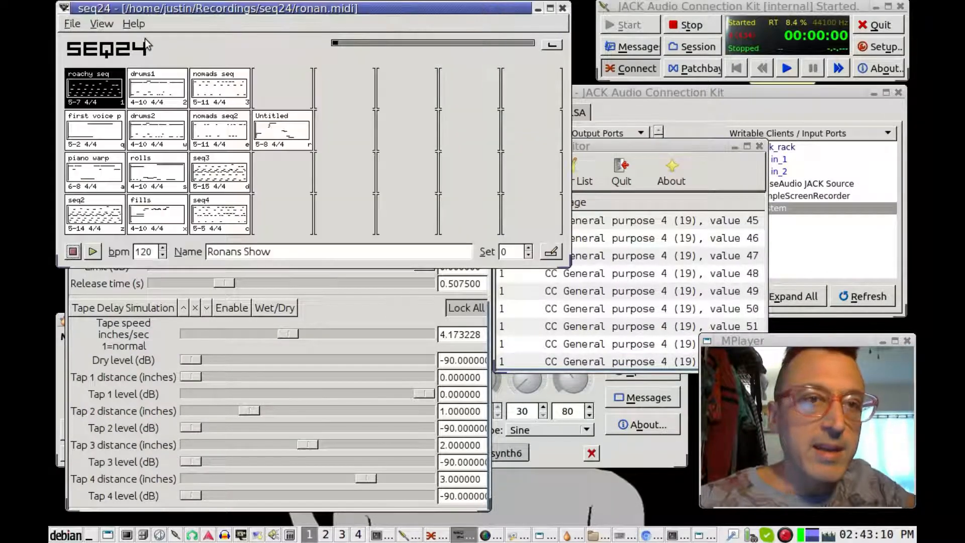
click(93, 252)
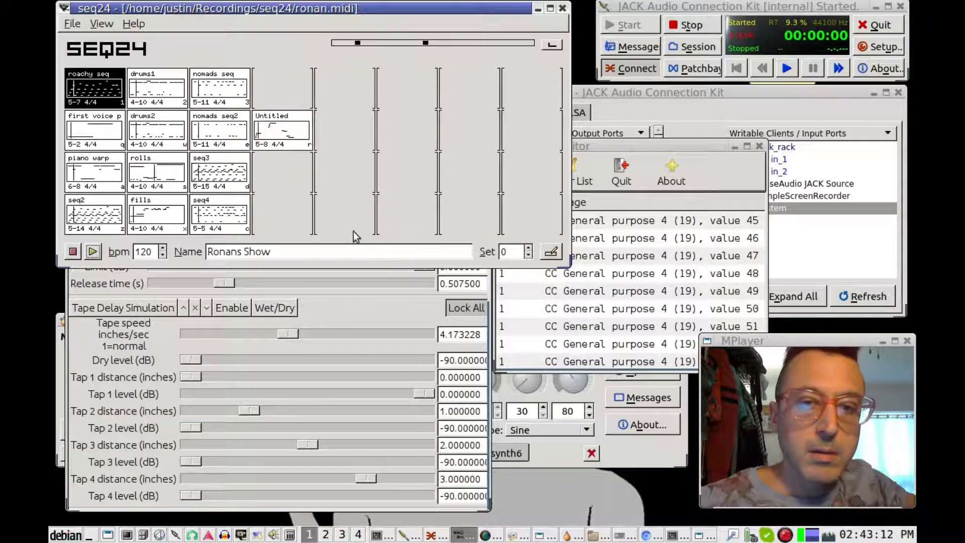
click(359, 307)
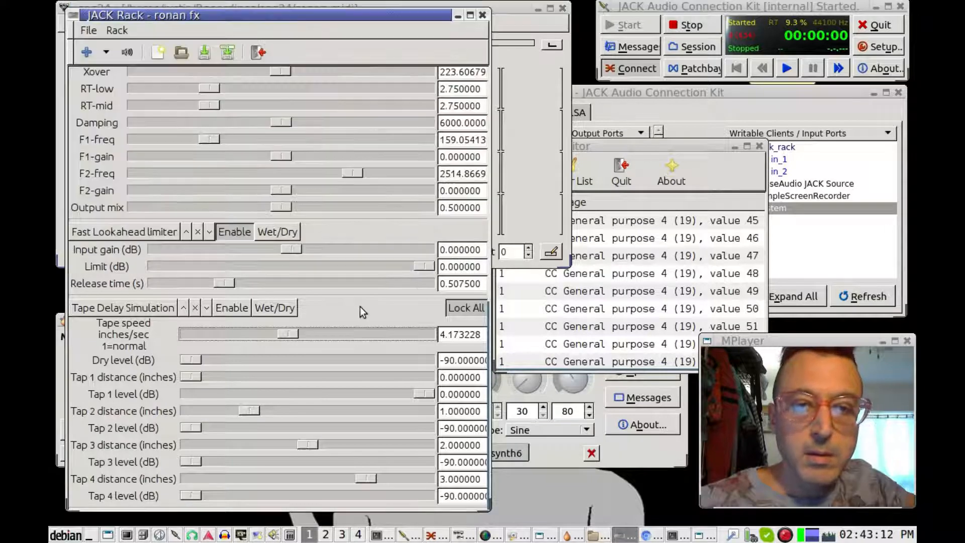
click(232, 308)
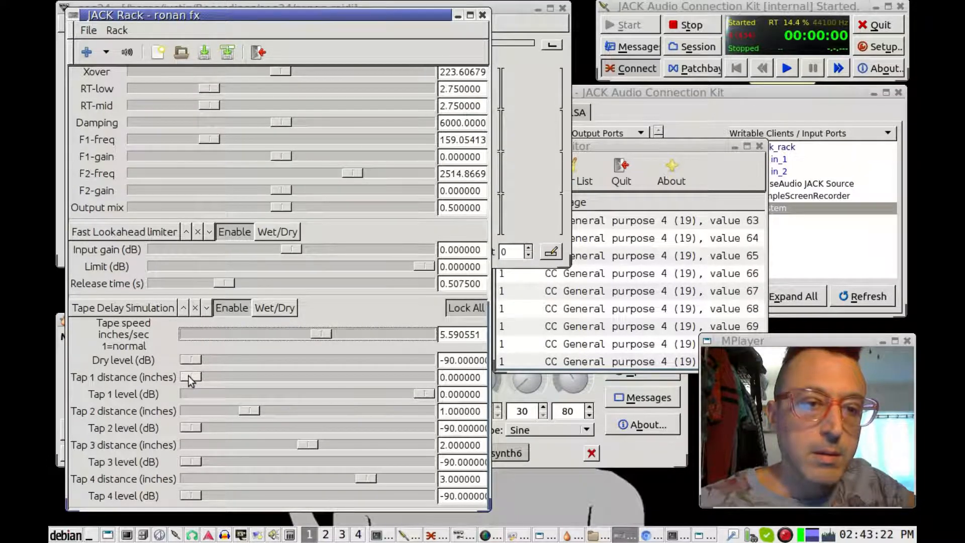
click(231, 310)
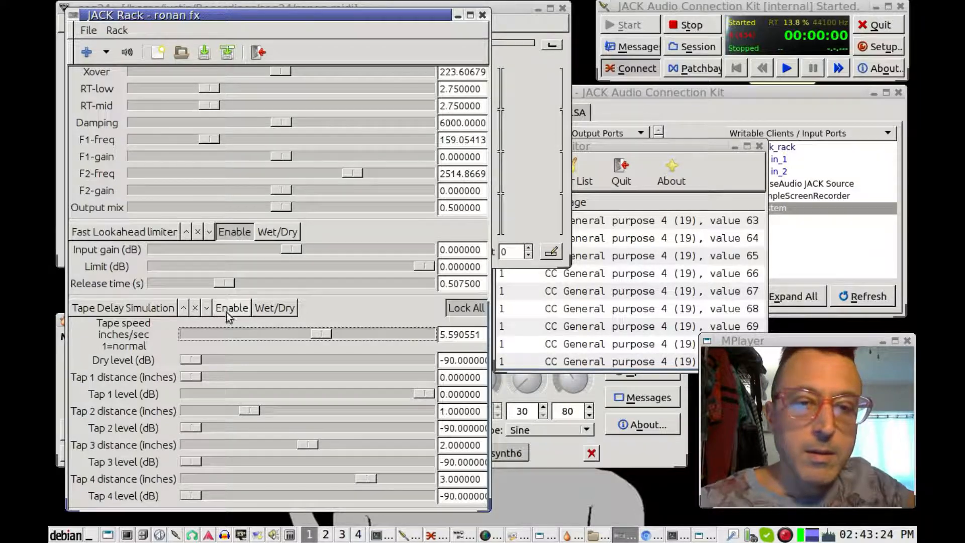
Mute the roachy seq pattern, stop playback in seq24, and bring JACK Rack back to the front.
click(503, 7)
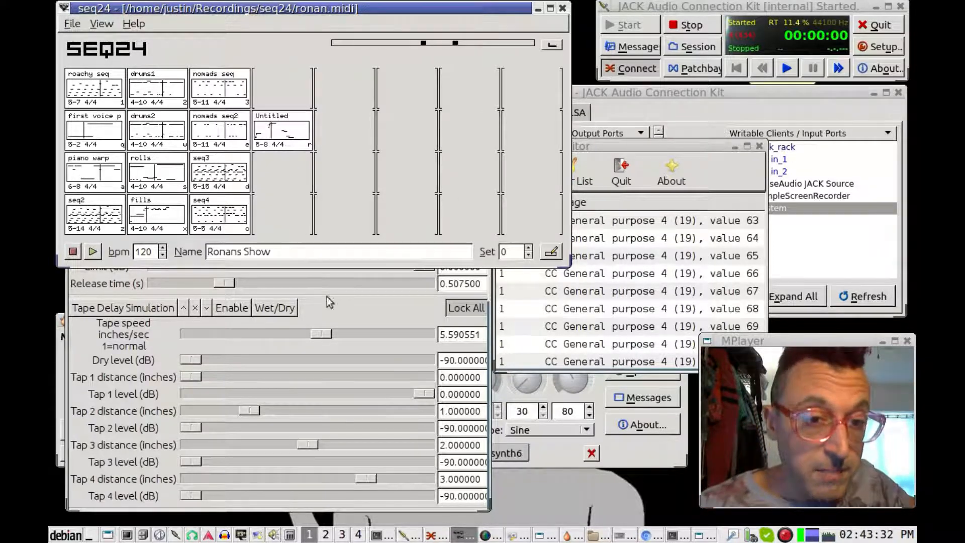
click(340, 316)
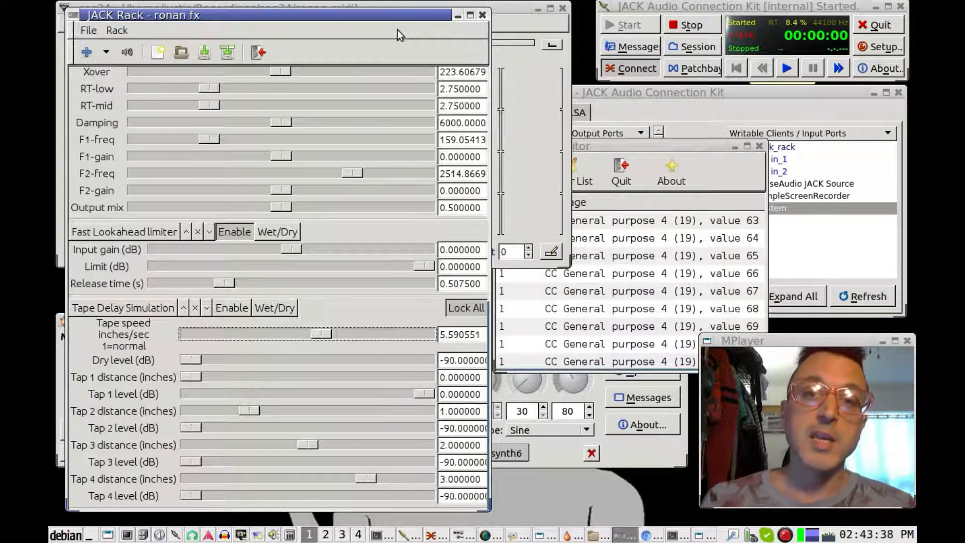
Restart playback in seq24 and turn on the roachy seq, first voice p and piano warp patterns.
click(520, 5)
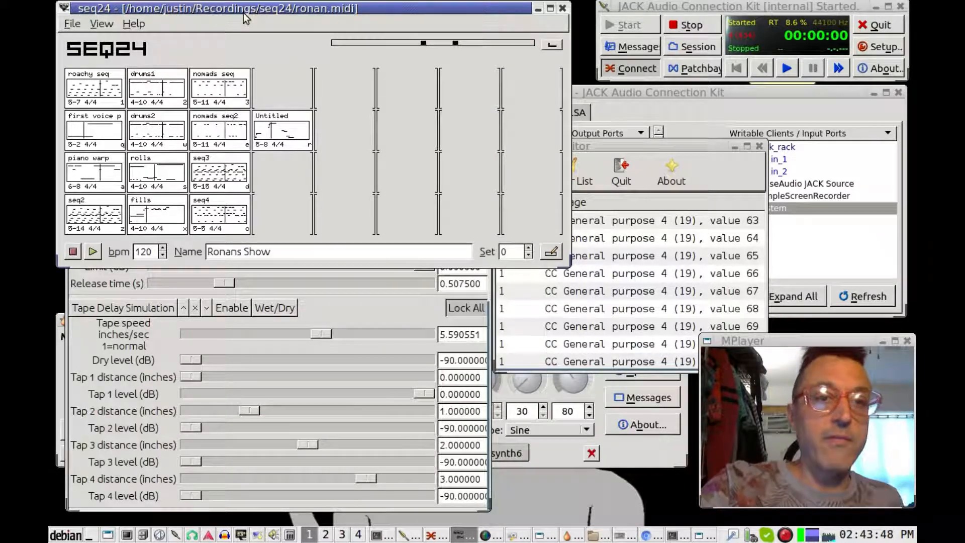
key(1)
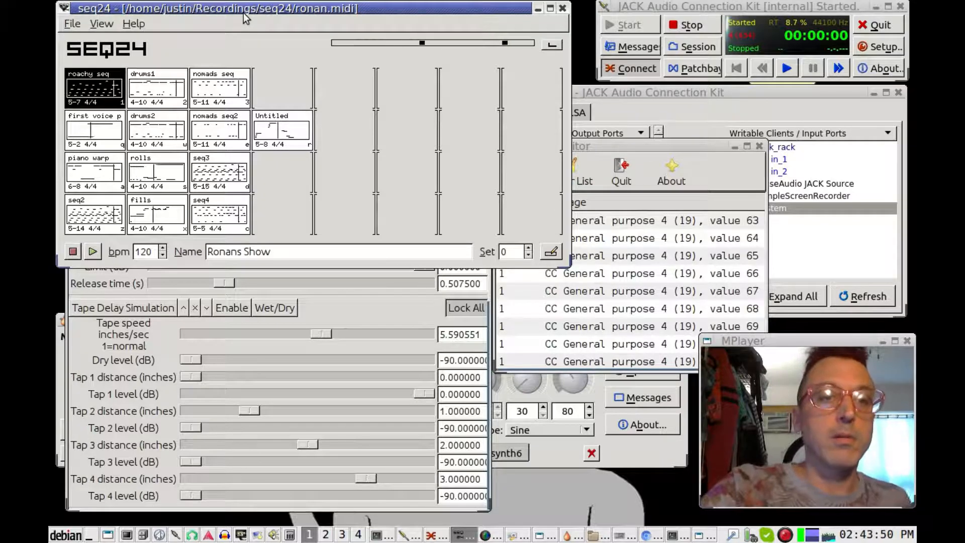
key(q)
key(a)
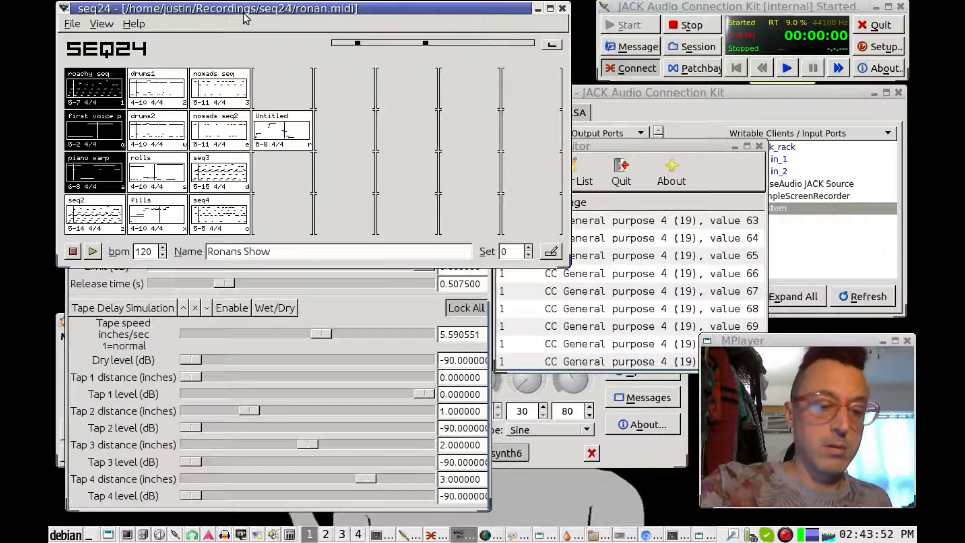
Turn on the seq2 pattern in seq24, and set the Fast Lookahead limiter's limit to -0.2 dB in JACK Rack.
key(z)
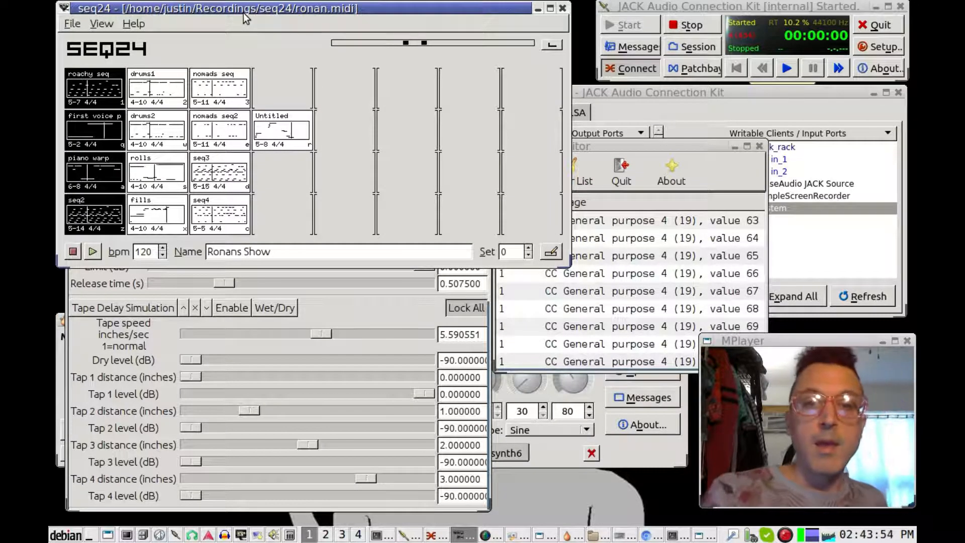
click(357, 316)
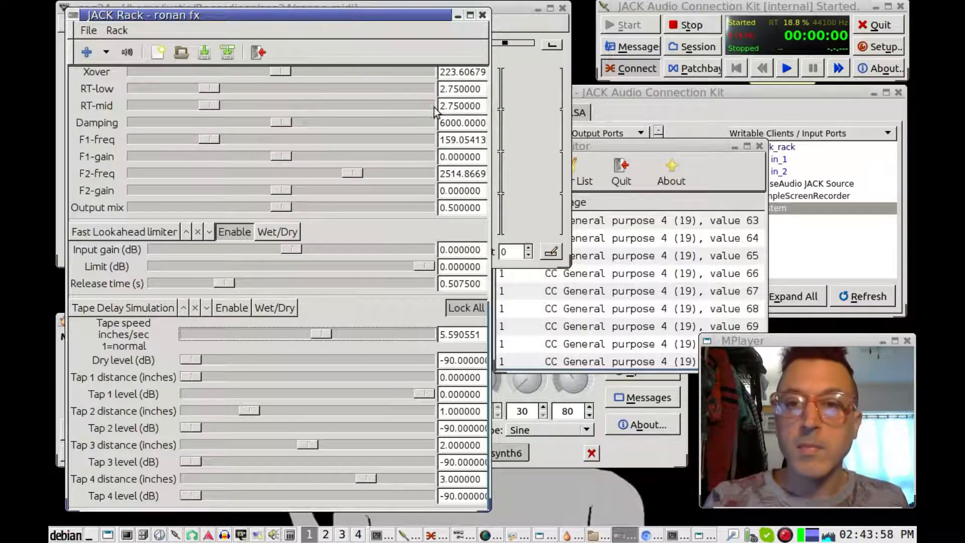
click(387, 266)
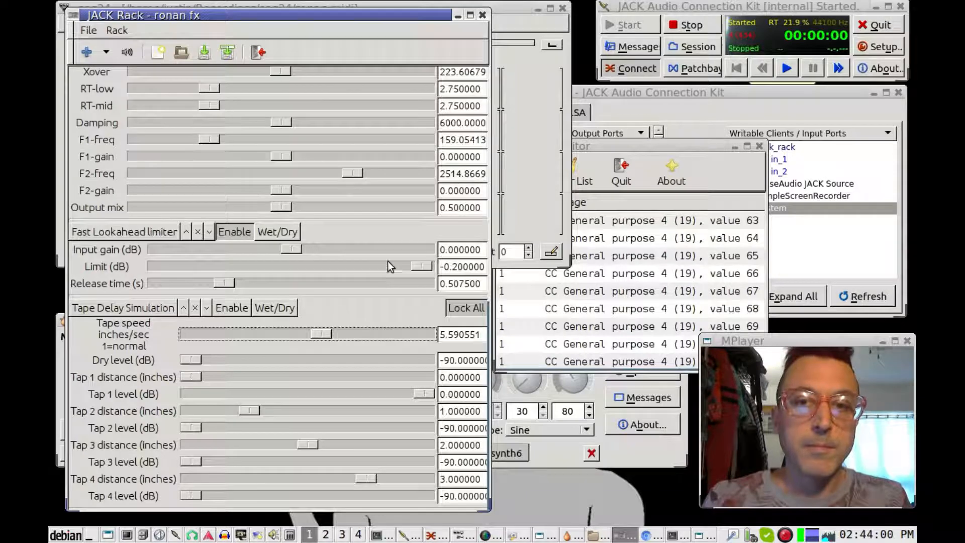
drag(491, 243, 495, 5)
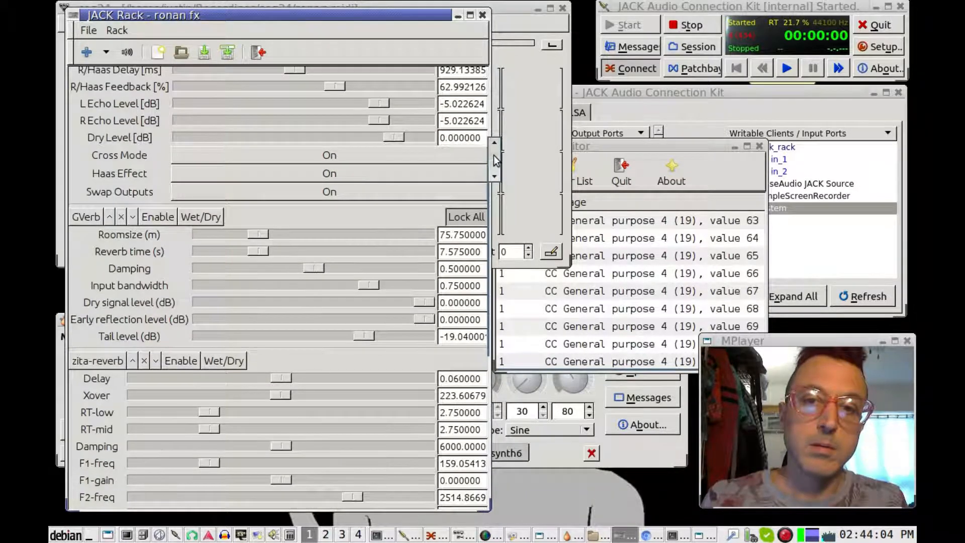
scroll(494, 173, up, 5)
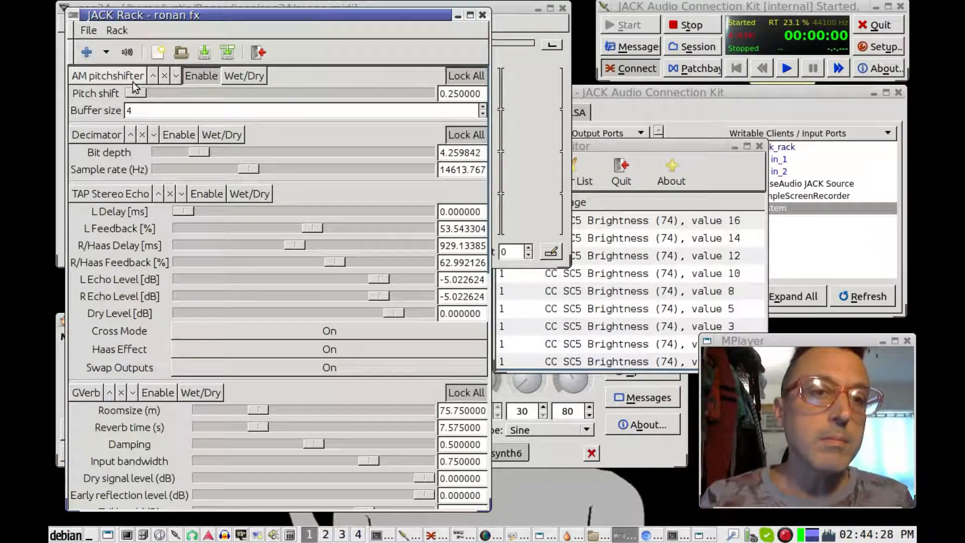
Switch back to seq24, mute the roachy seq pattern and stop playback.
click(509, 6)
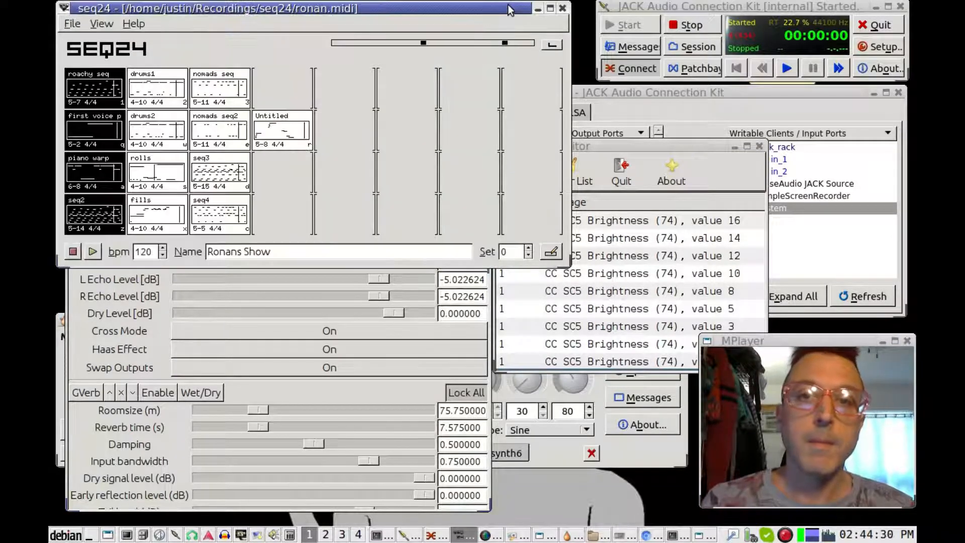
click(83, 76)
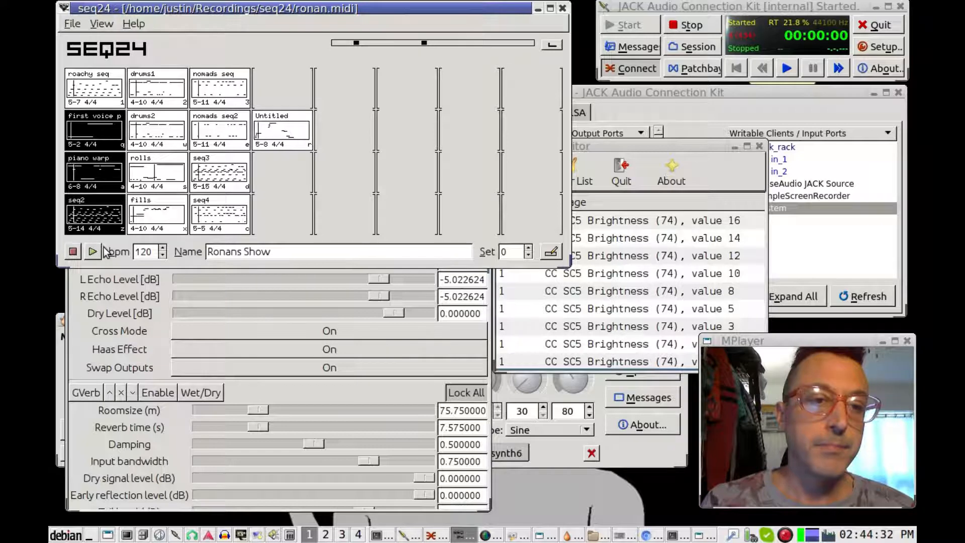
click(75, 250)
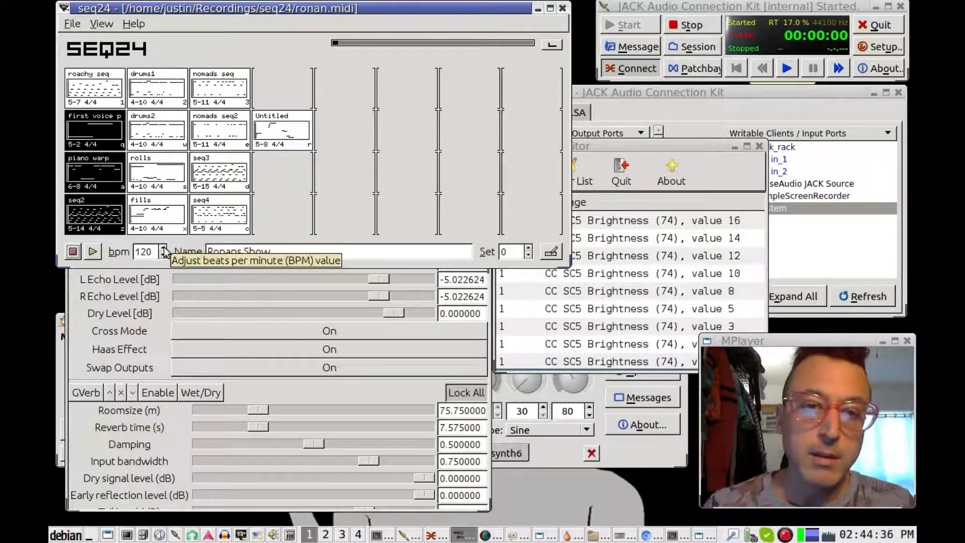
Connect the USB MIDI Classic 49 output to the FLUID Synth (KawaiK1) input in JACK's ALSA connections.
click(686, 95)
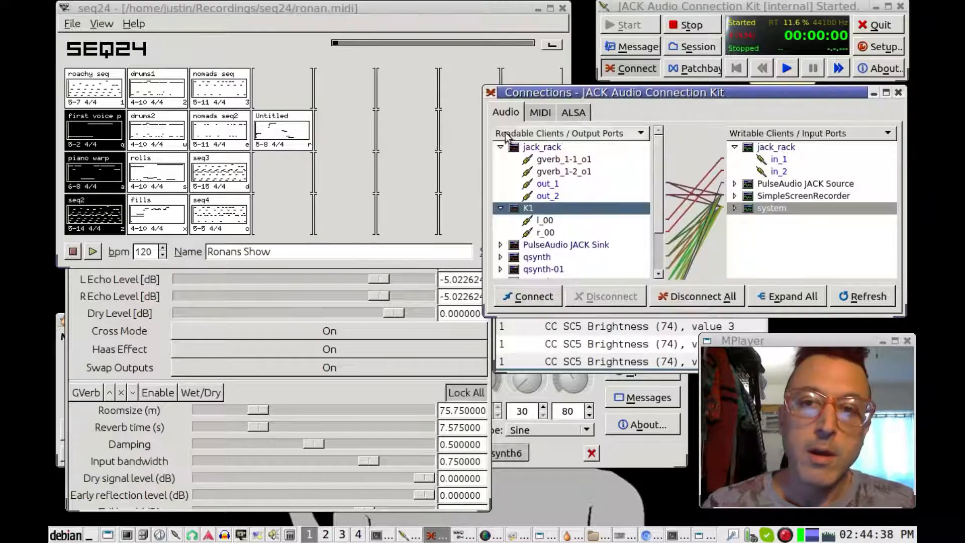
click(577, 113)
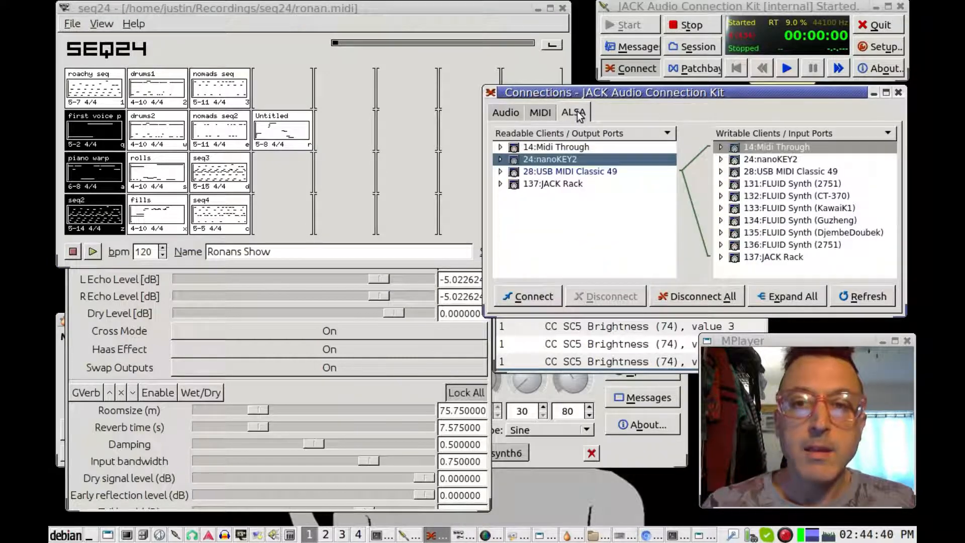
click(548, 173)
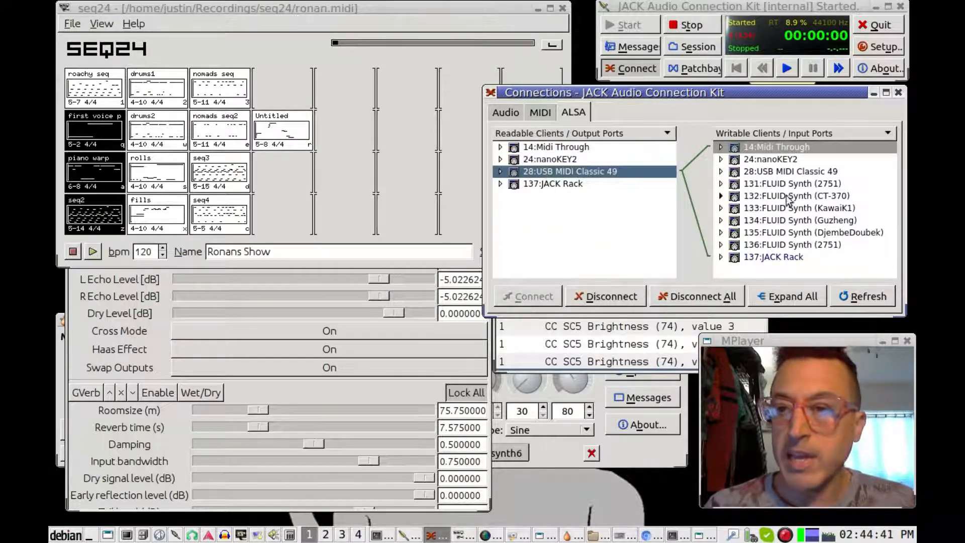
click(773, 174)
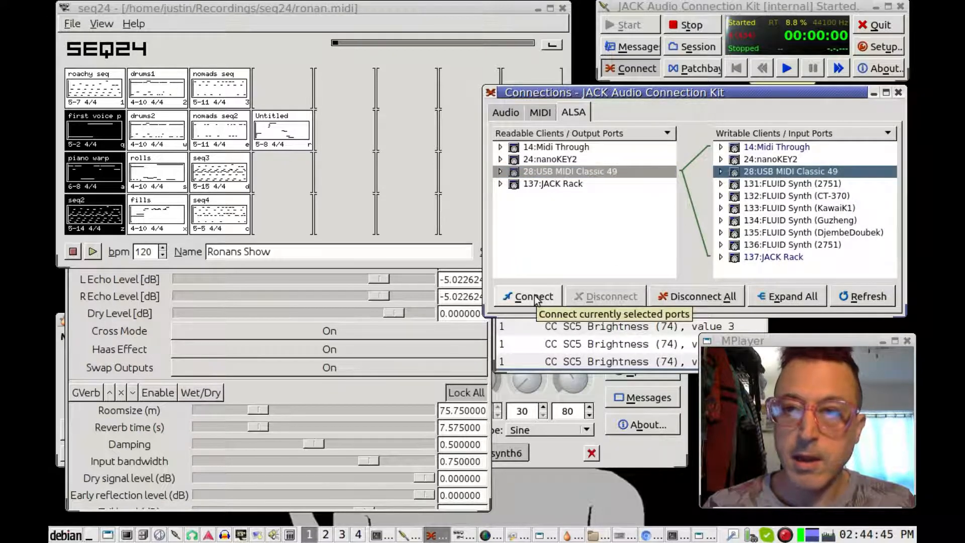
click(769, 208)
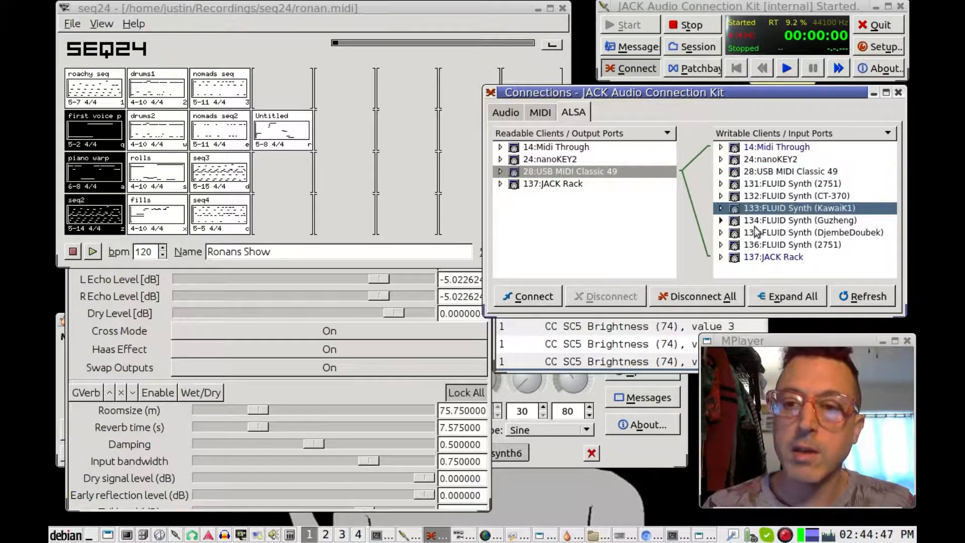
click(539, 288)
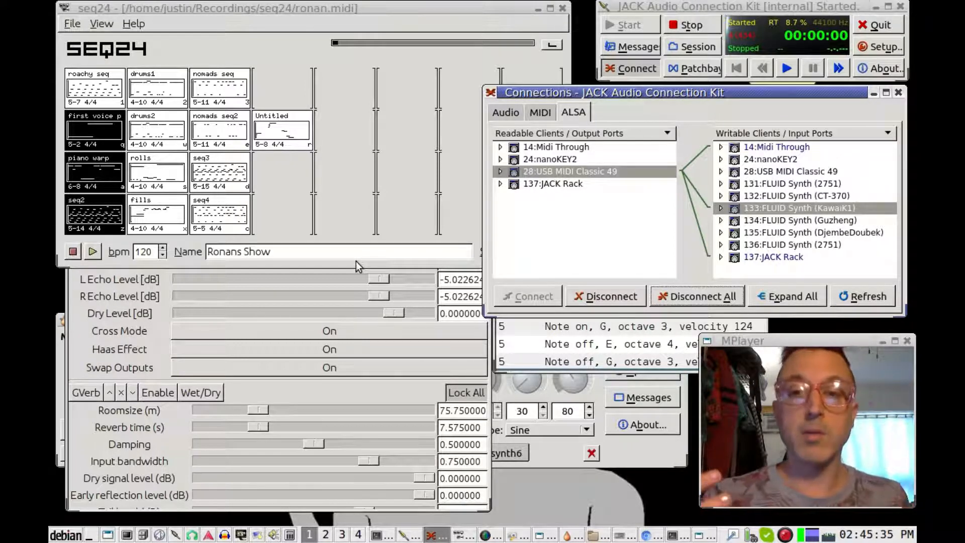
Open the Song Editor from seq24 and move its window so the whole track grid is unobstructed.
click(329, 7)
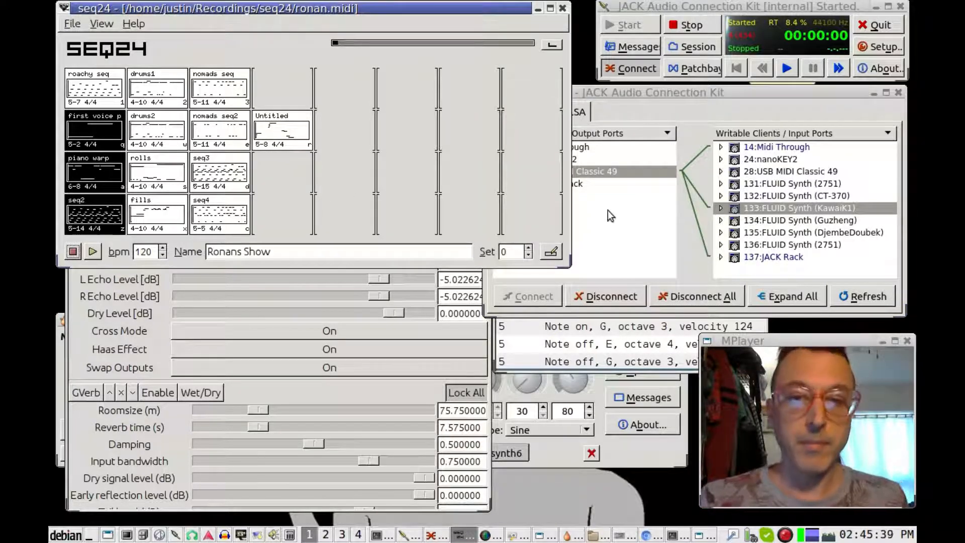
click(551, 251)
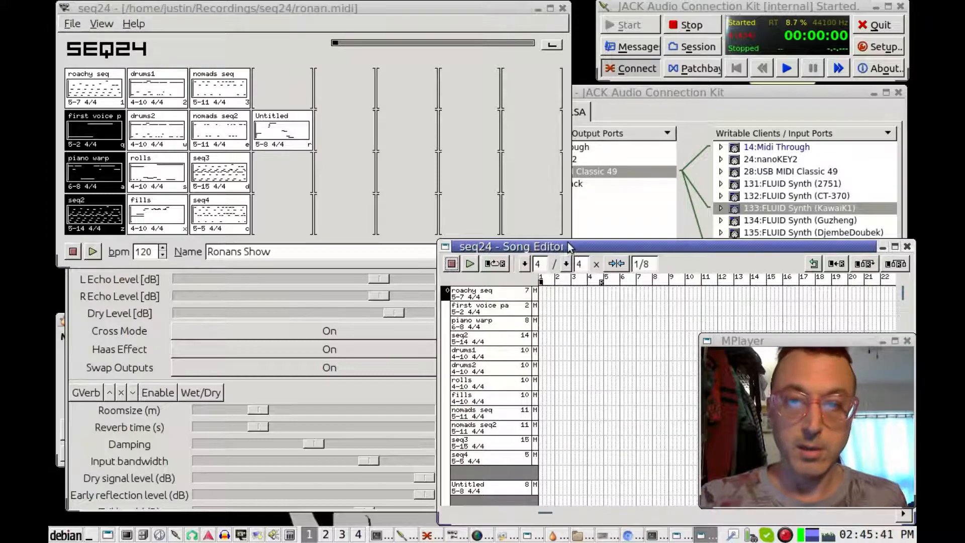
drag(571, 242, 305, 147)
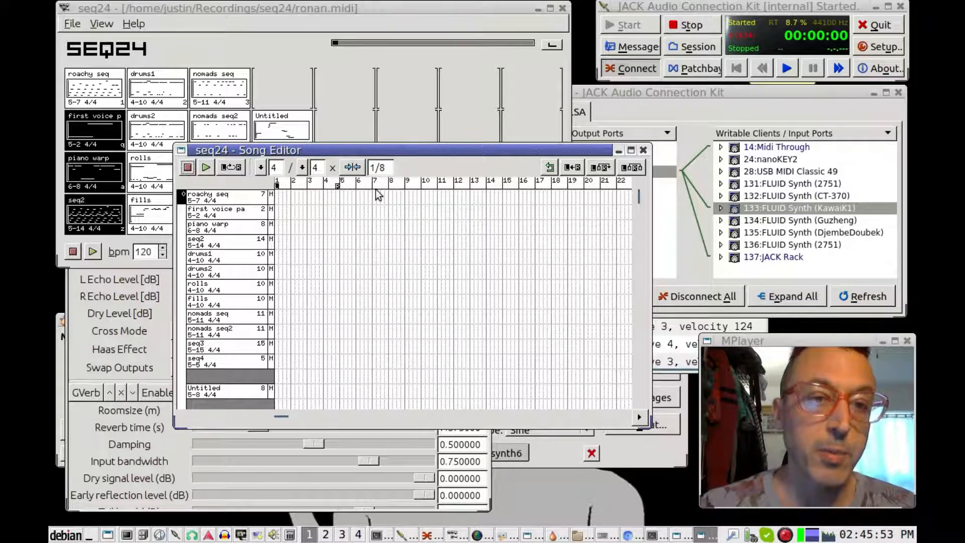
Place a roachy seq block at measure 1 in the Song Editor, and play it briefly before stopping.
right_click(280, 191)
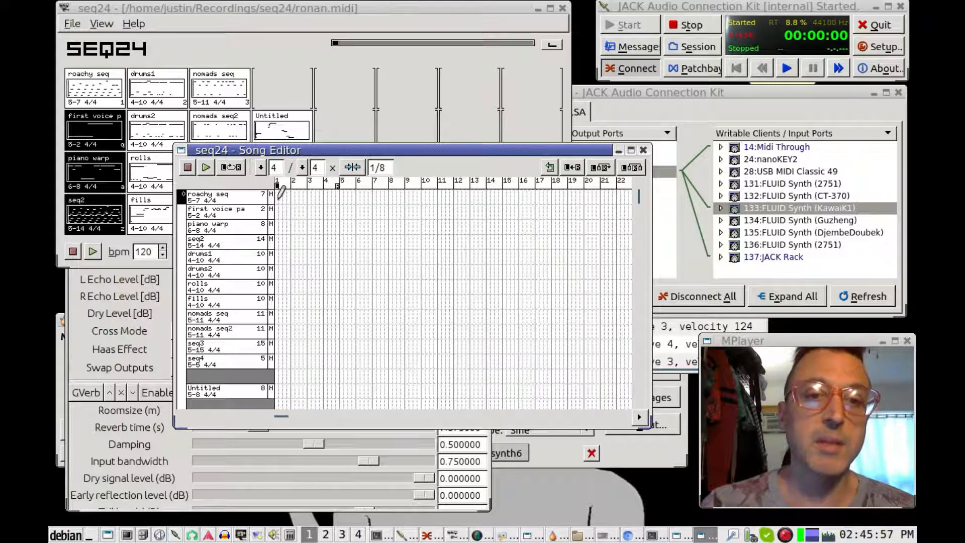
click(280, 192)
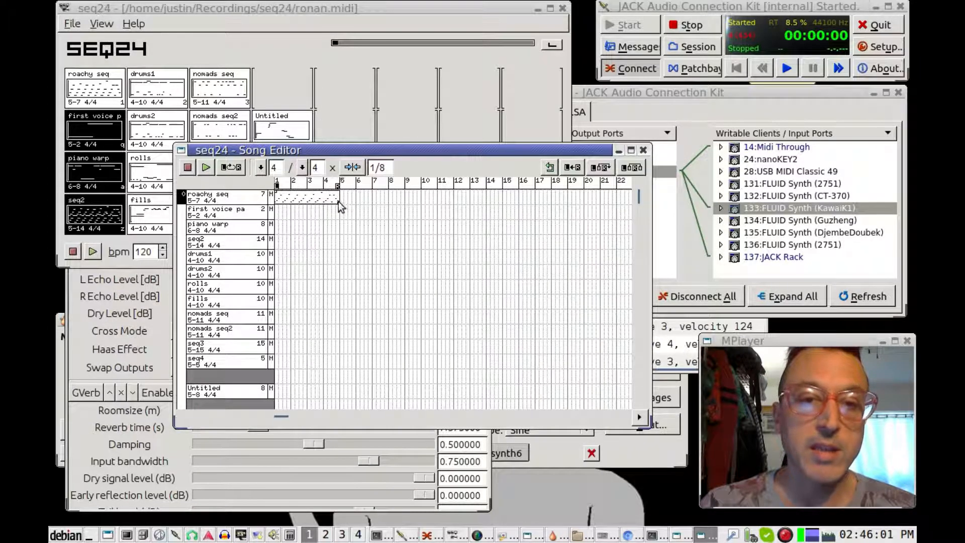
click(206, 169)
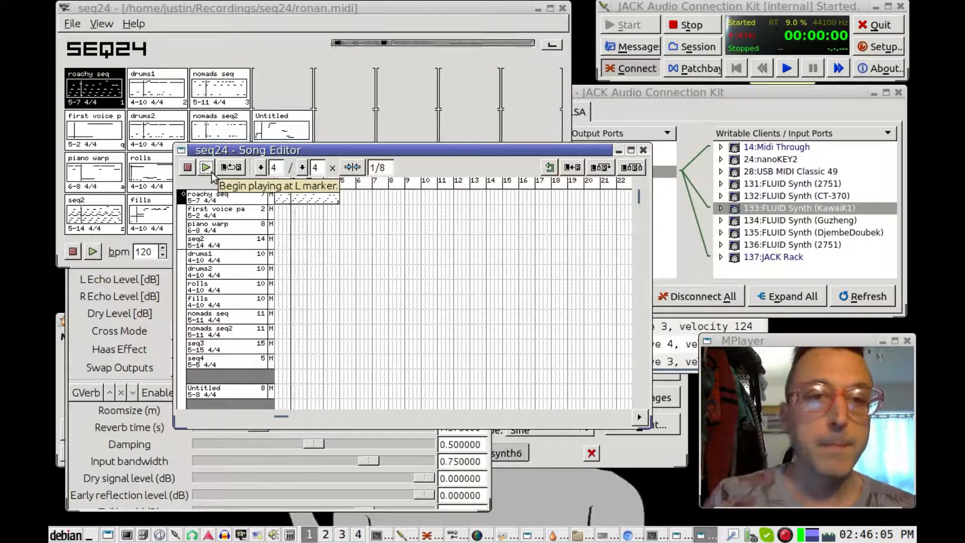
click(189, 168)
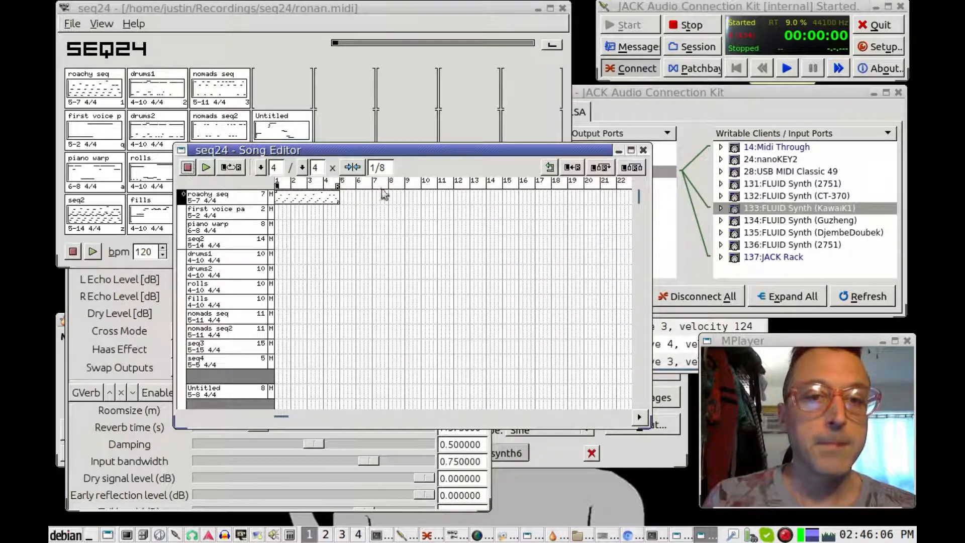
Add roachy seq blocks at measures 5 and 9, first voice pa and piano warp blocks at measure 9, and a drums1 block at measure 1.
click(345, 198)
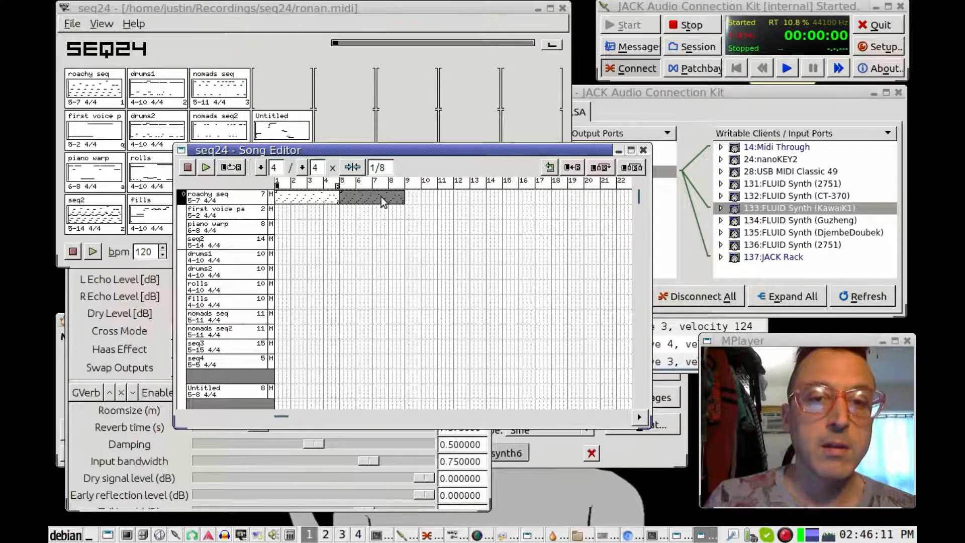
click(412, 210)
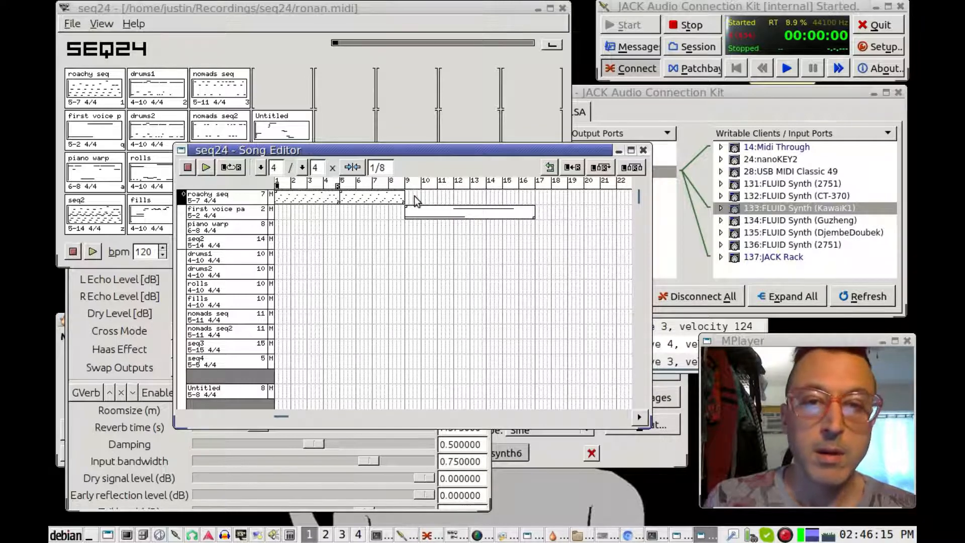
click(414, 196)
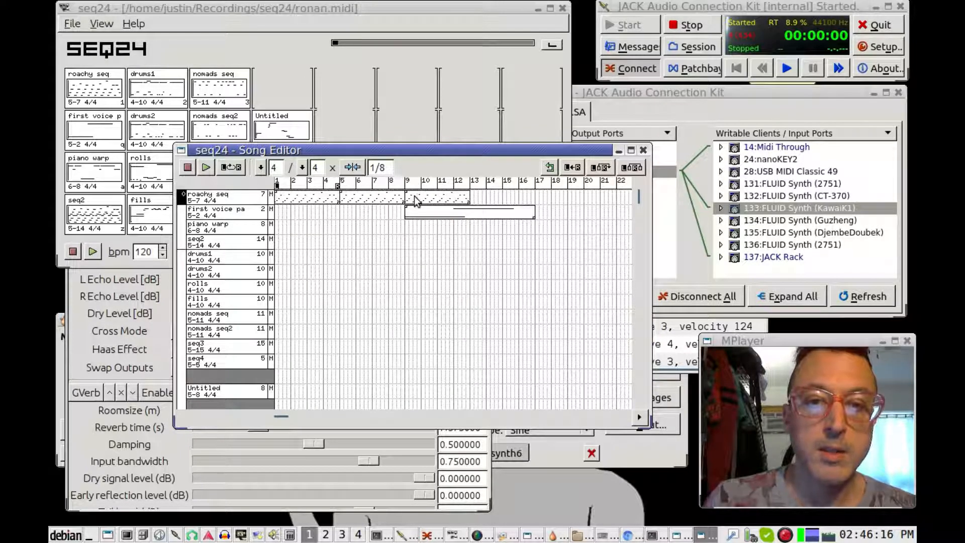
click(411, 227)
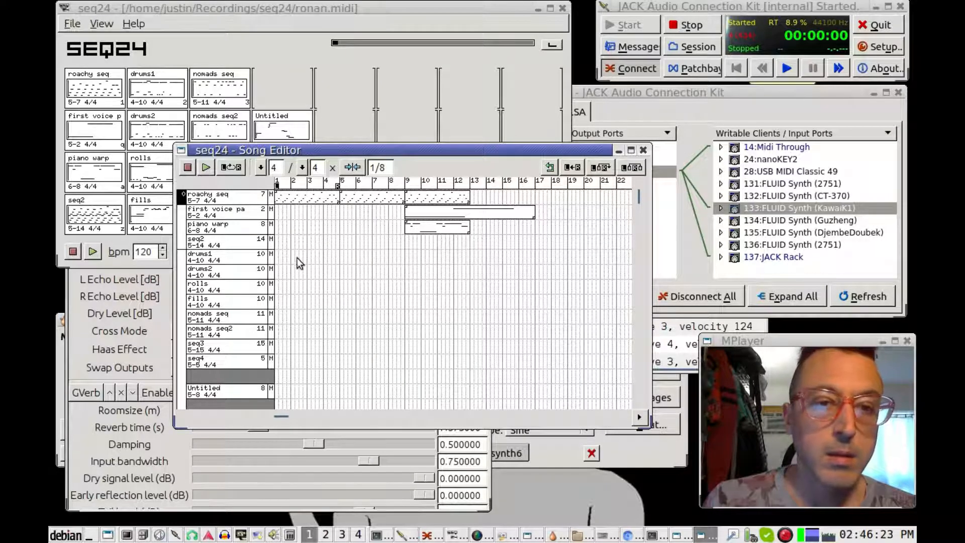
click(283, 257)
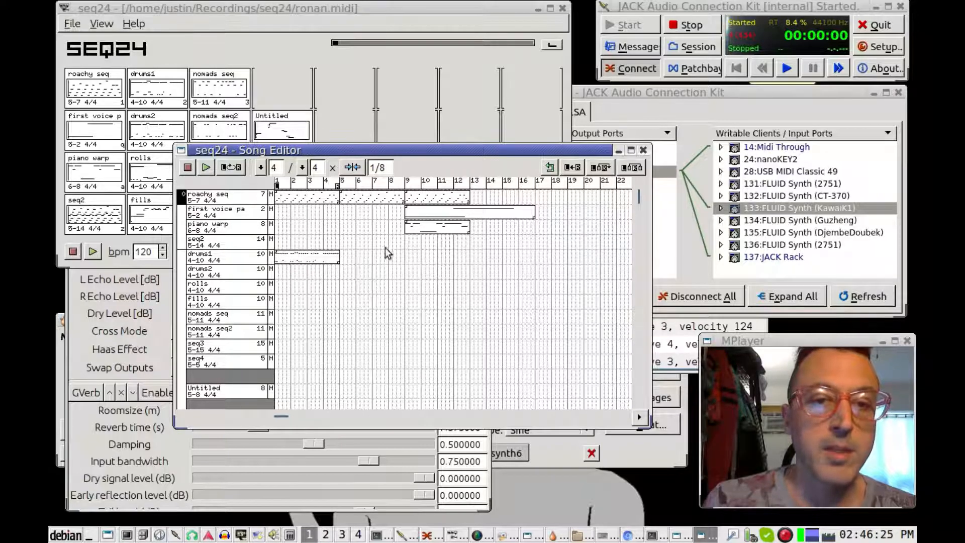
Play the song arrangement from the left marker through the placed blocks, and stop playback.
click(206, 168)
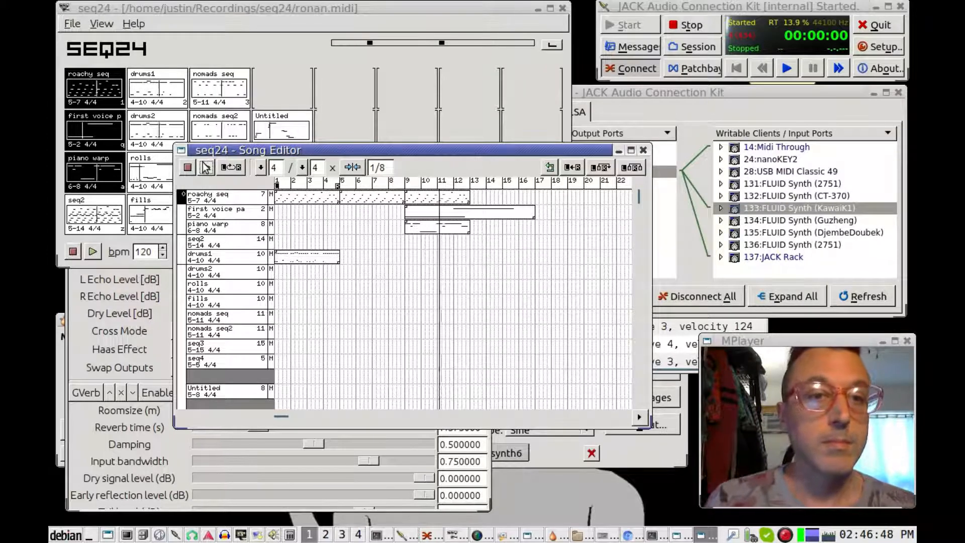
click(187, 168)
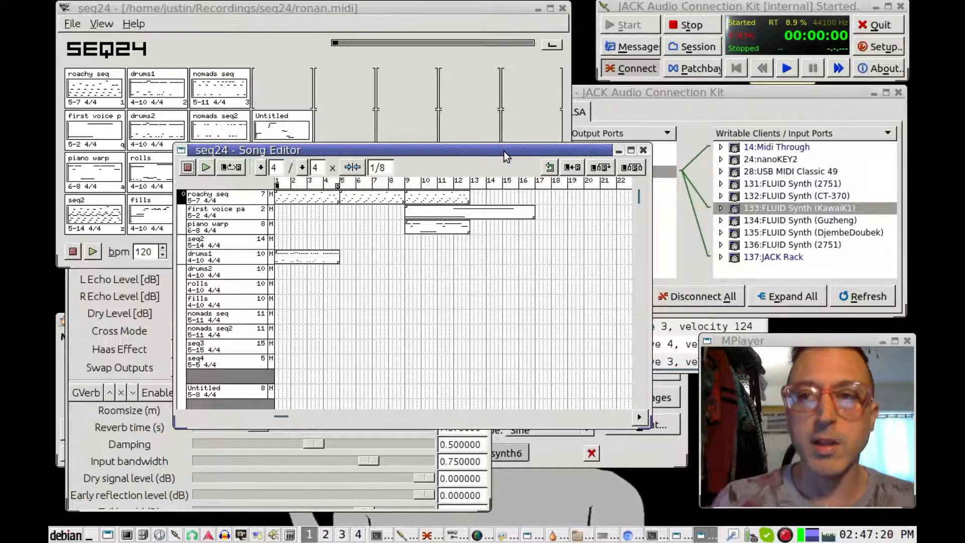
Bring the JACK Connections window and Qsynth to the front, and move Qsynth down clear of the connections list.
click(714, 95)
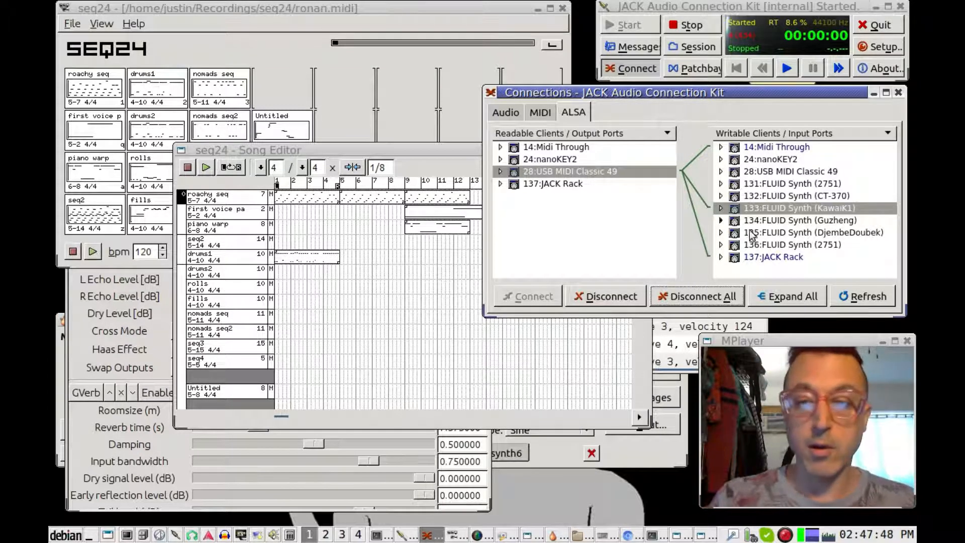
click(663, 447)
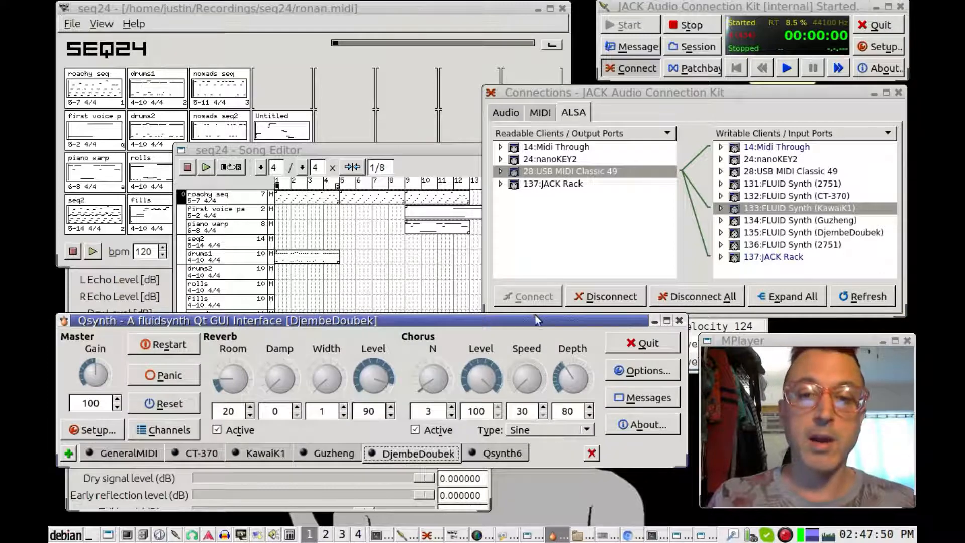
drag(536, 316, 534, 347)
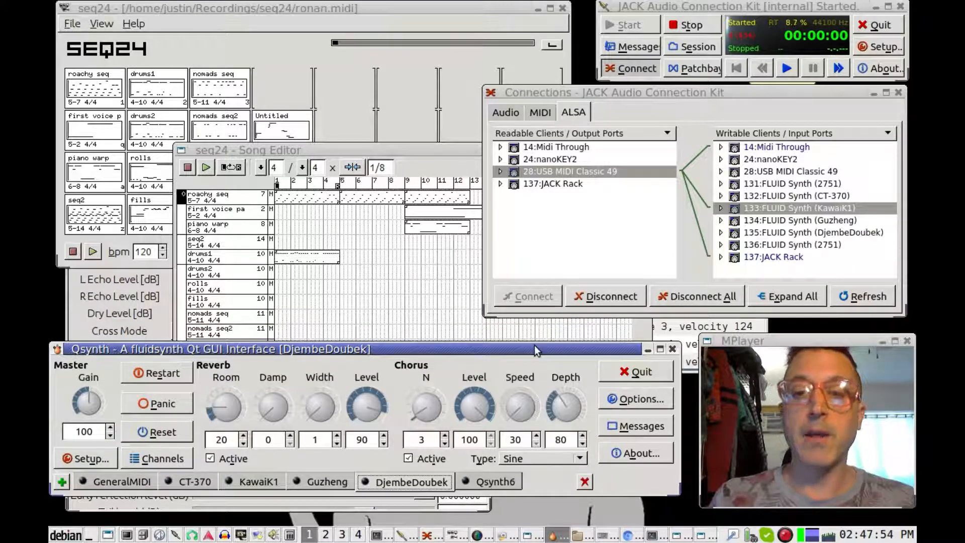